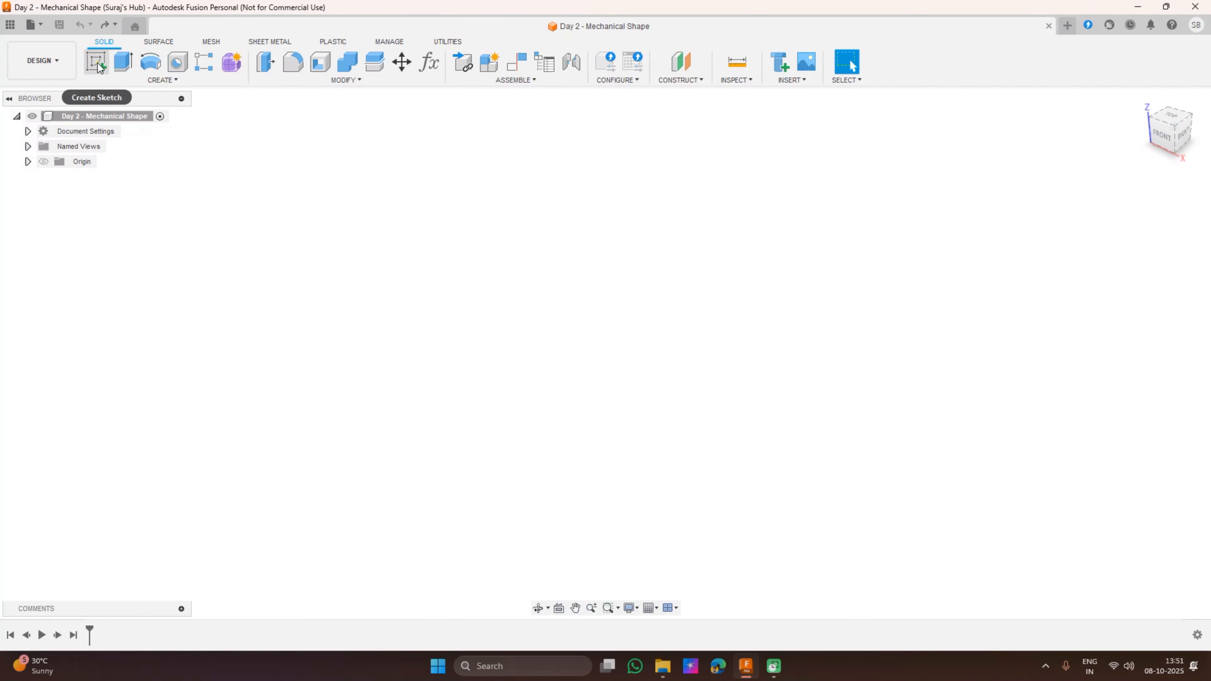
Start a new sketch on the horizontal XY origin plane
left_click(96, 62)
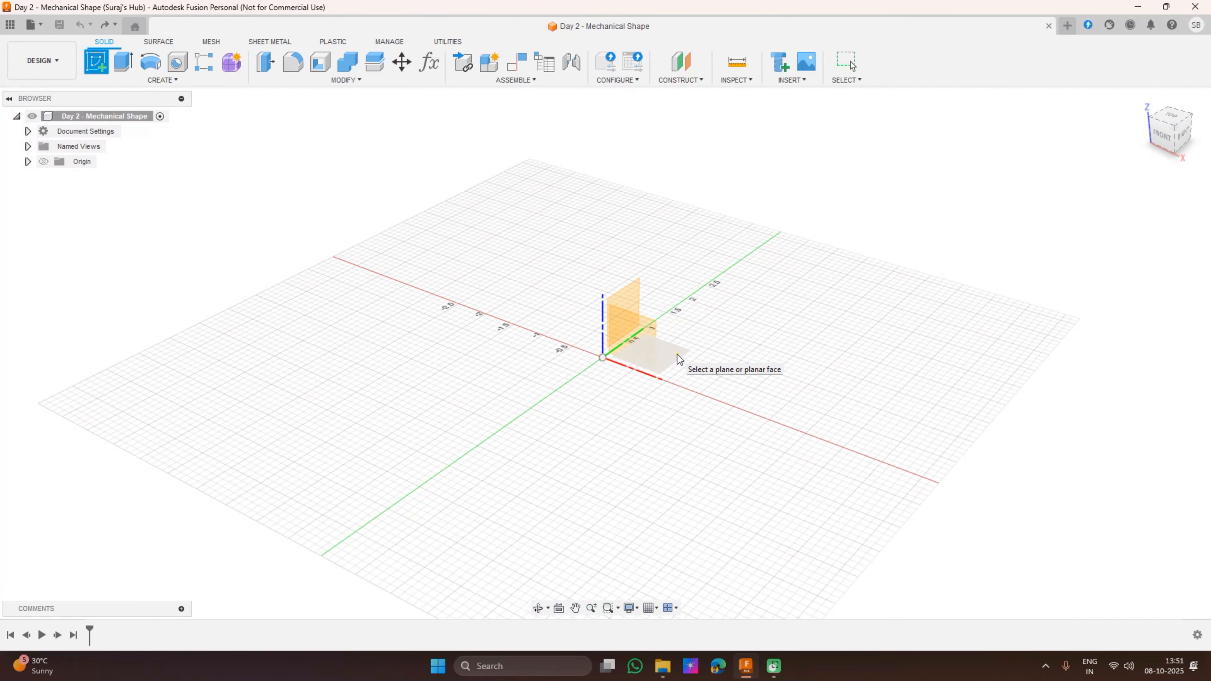
left_click(679, 359)
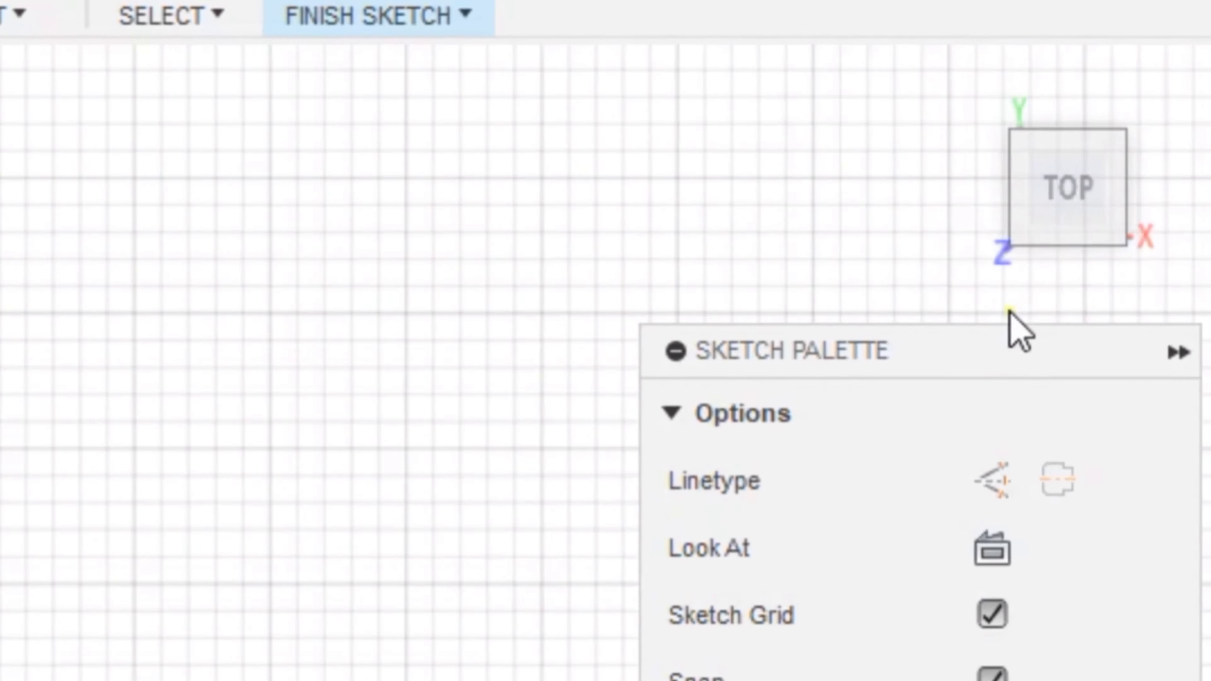
mouse_move(1146, 117)
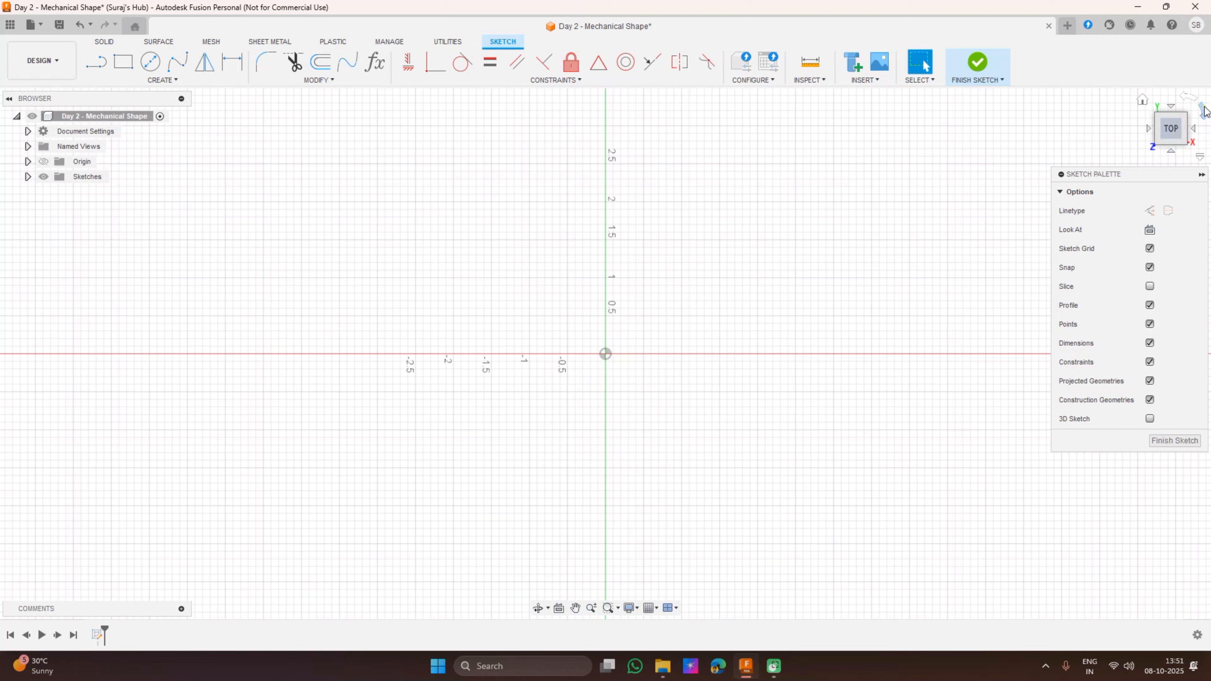
Draw a center rectangle at the origin, 4 in wide and 2.5 in high
left_click(121, 66)
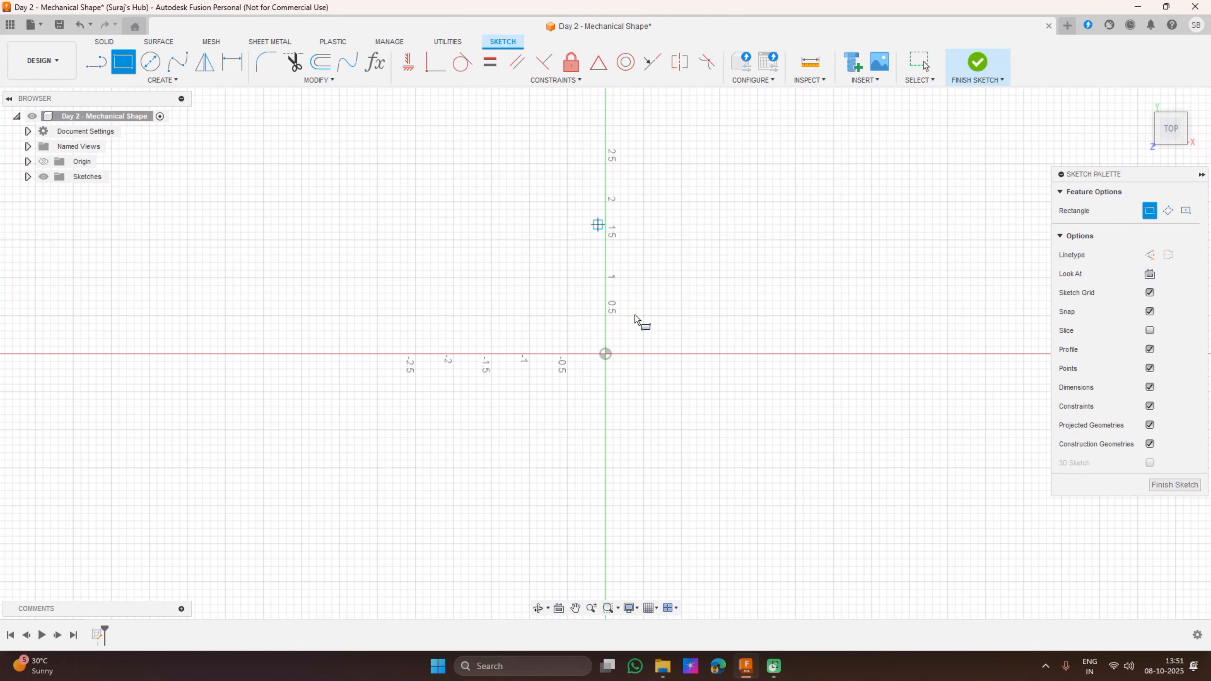
left_click(1186, 211)
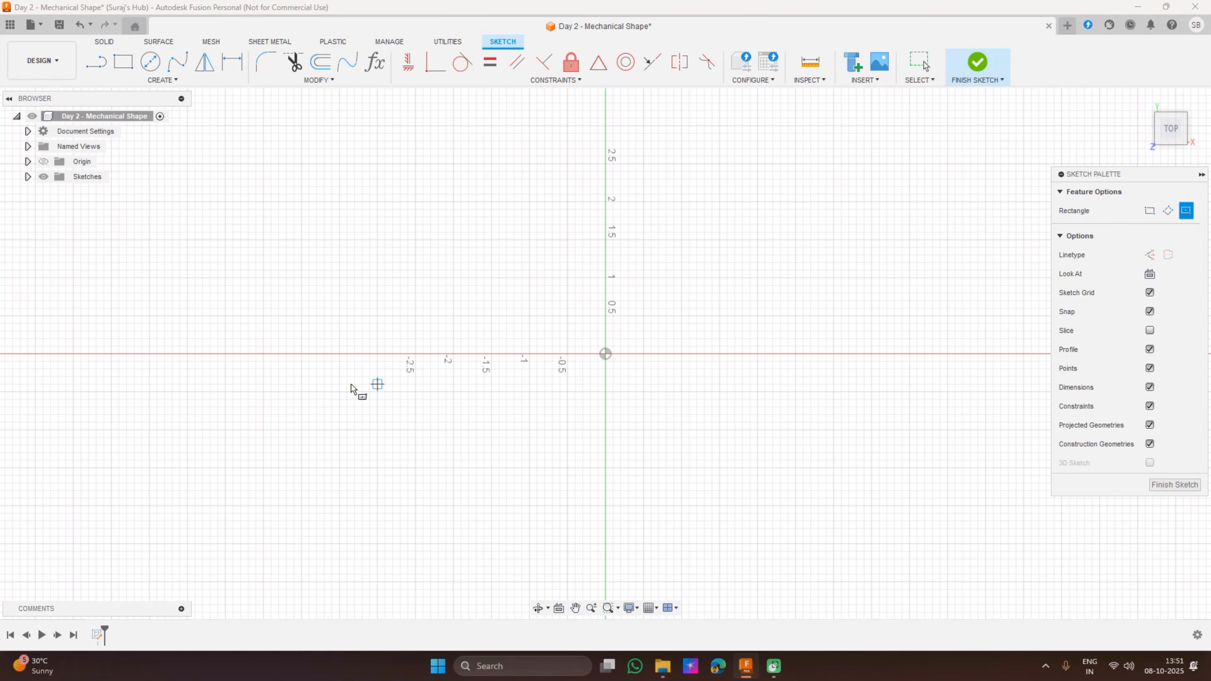
left_click(606, 354)
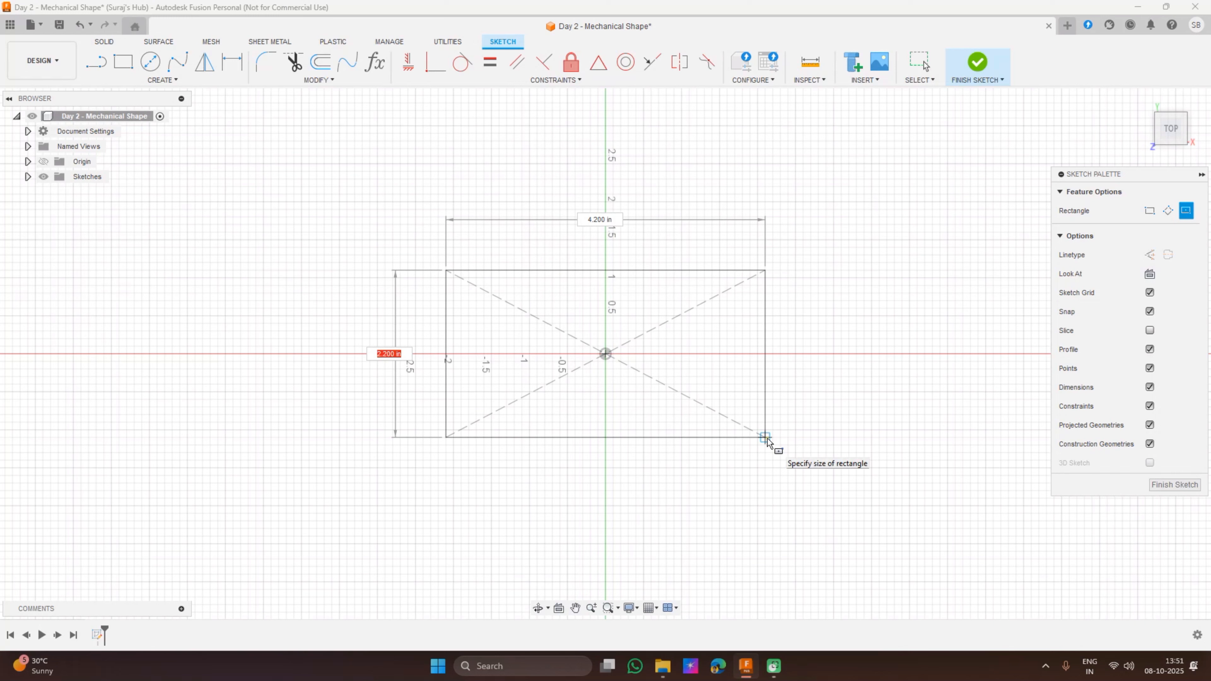
type("4")
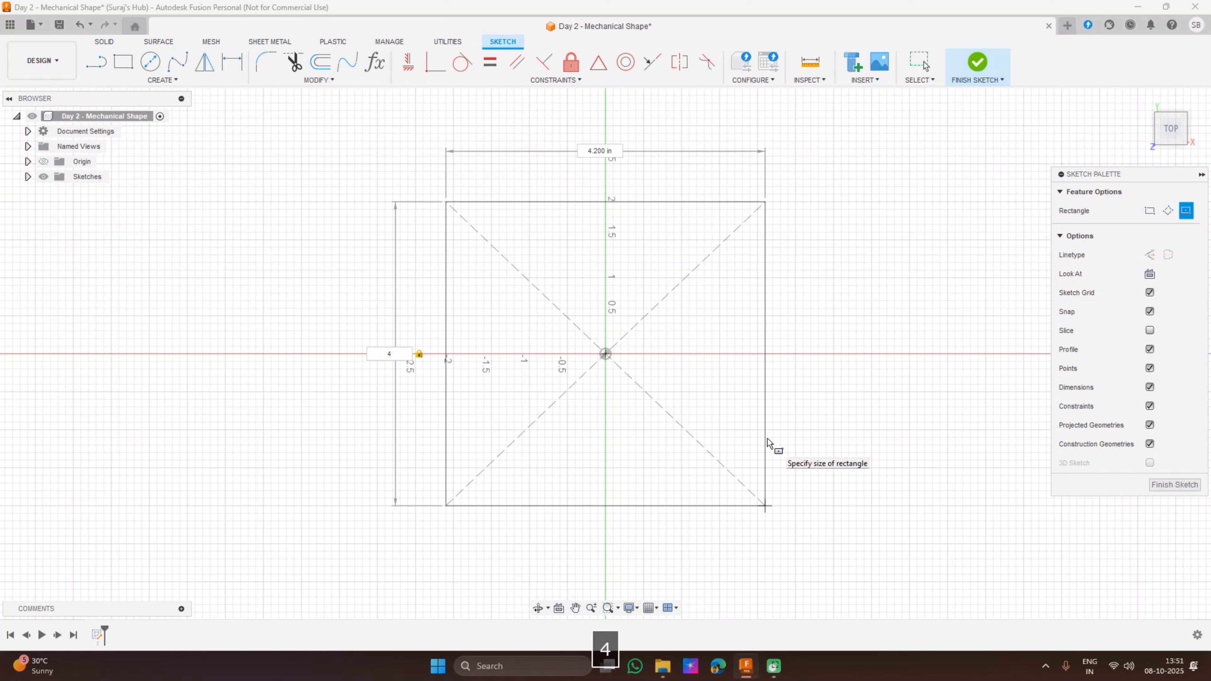
key("Tab")
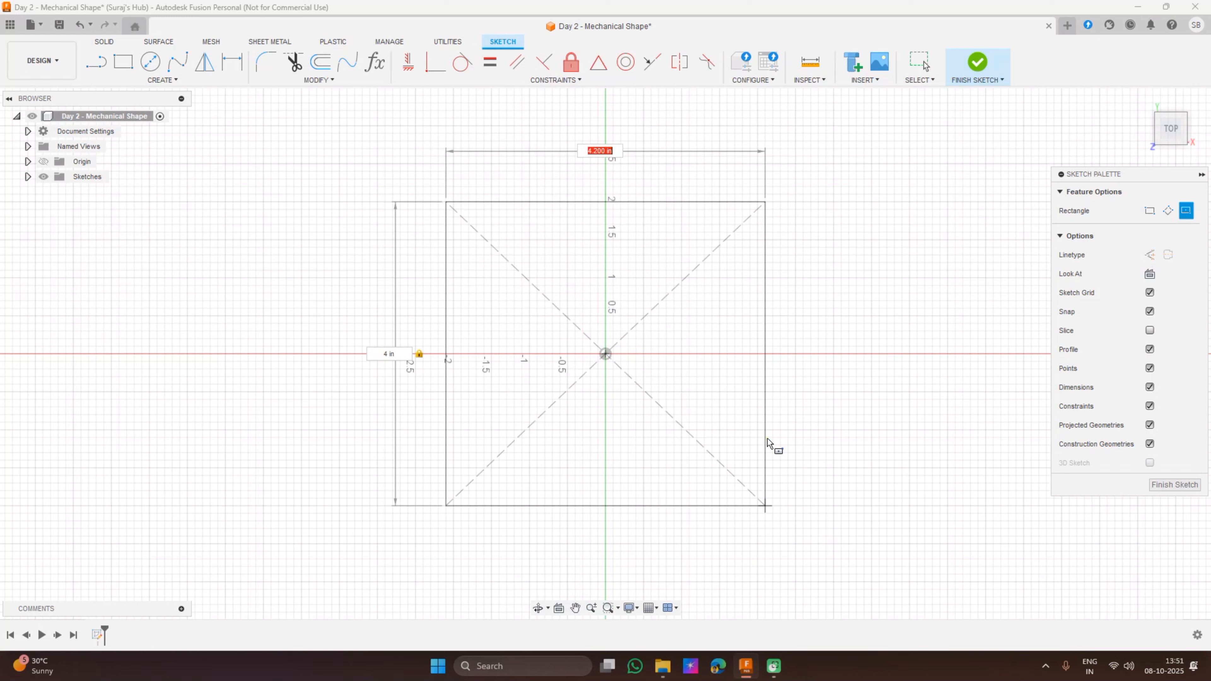
type("4")
key("Tab")
key("Tab")
key("Tab")
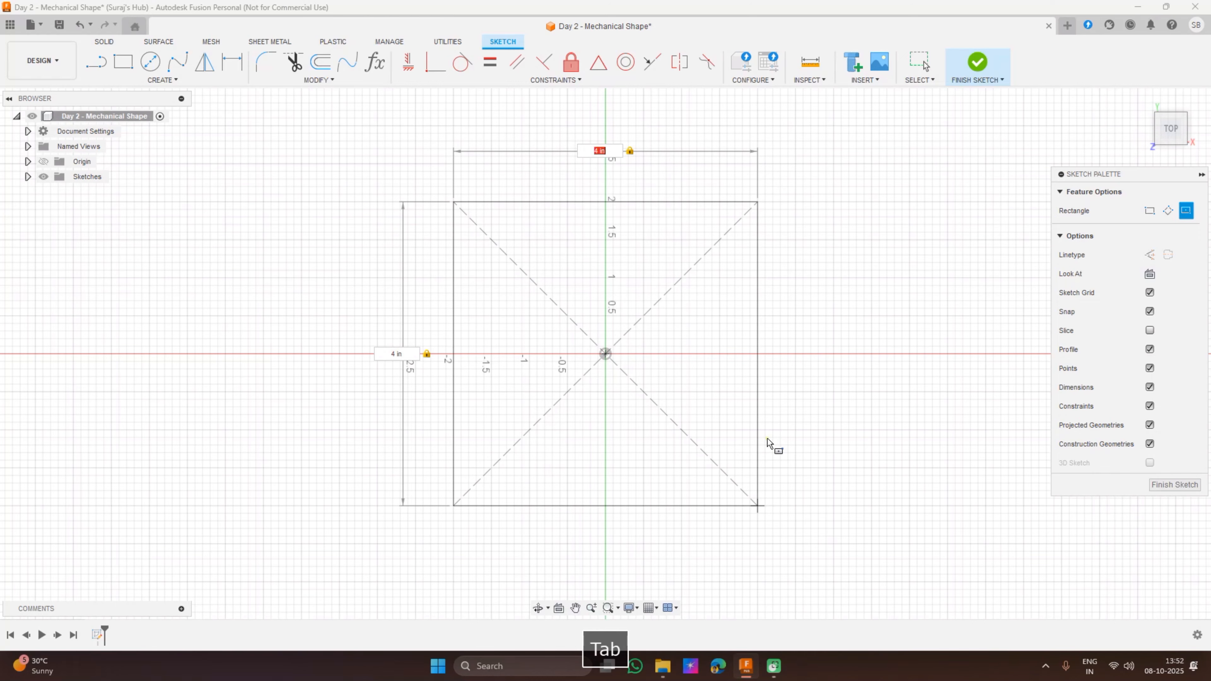
type("2.5")
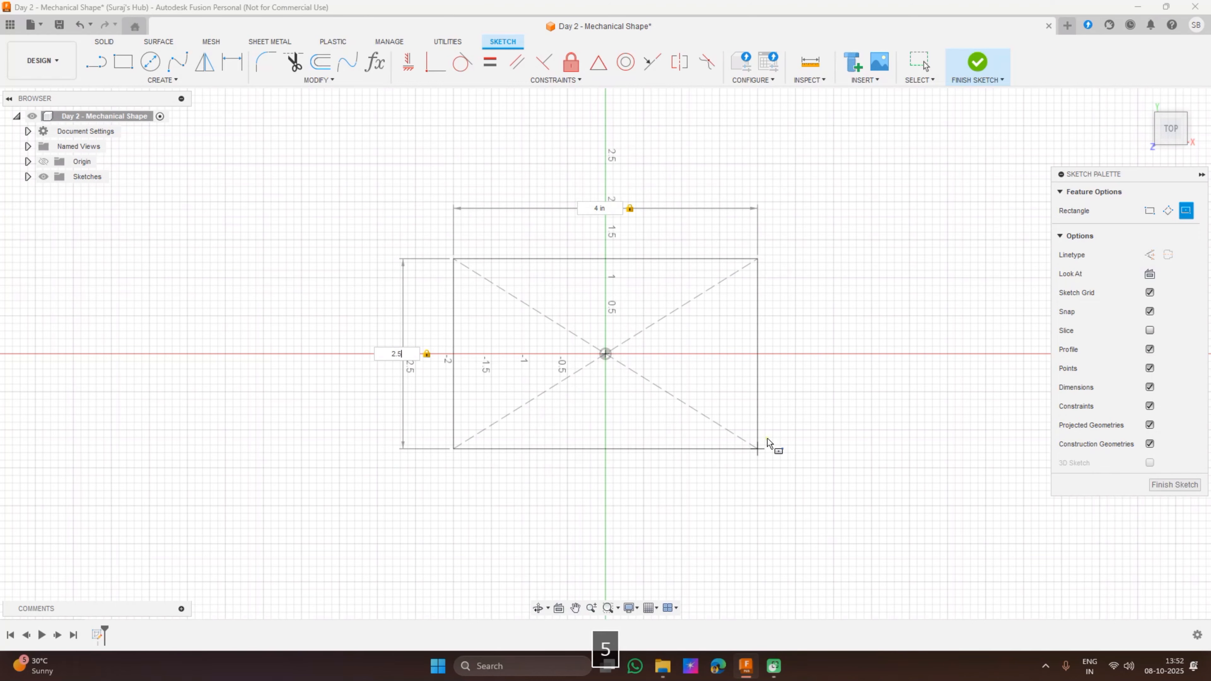
key("Return")
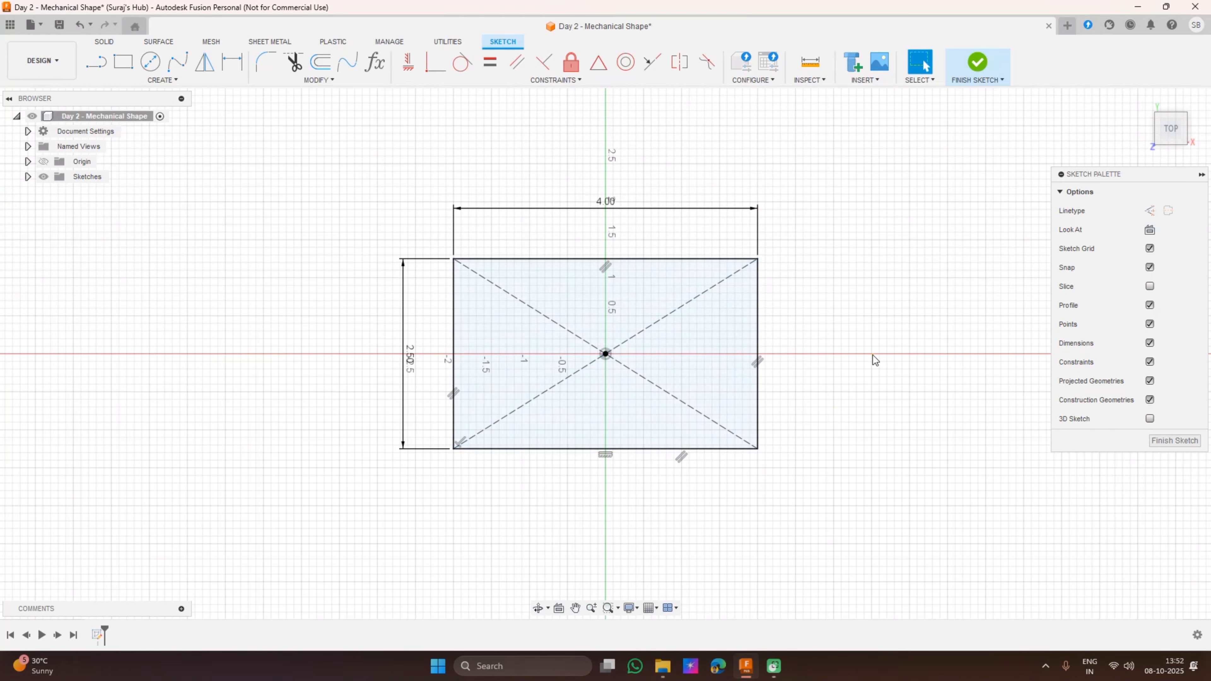
Set the rectangle's width to 5 in
scroll(875, 355, "up", 2)
scroll(774, 350, "down", 2)
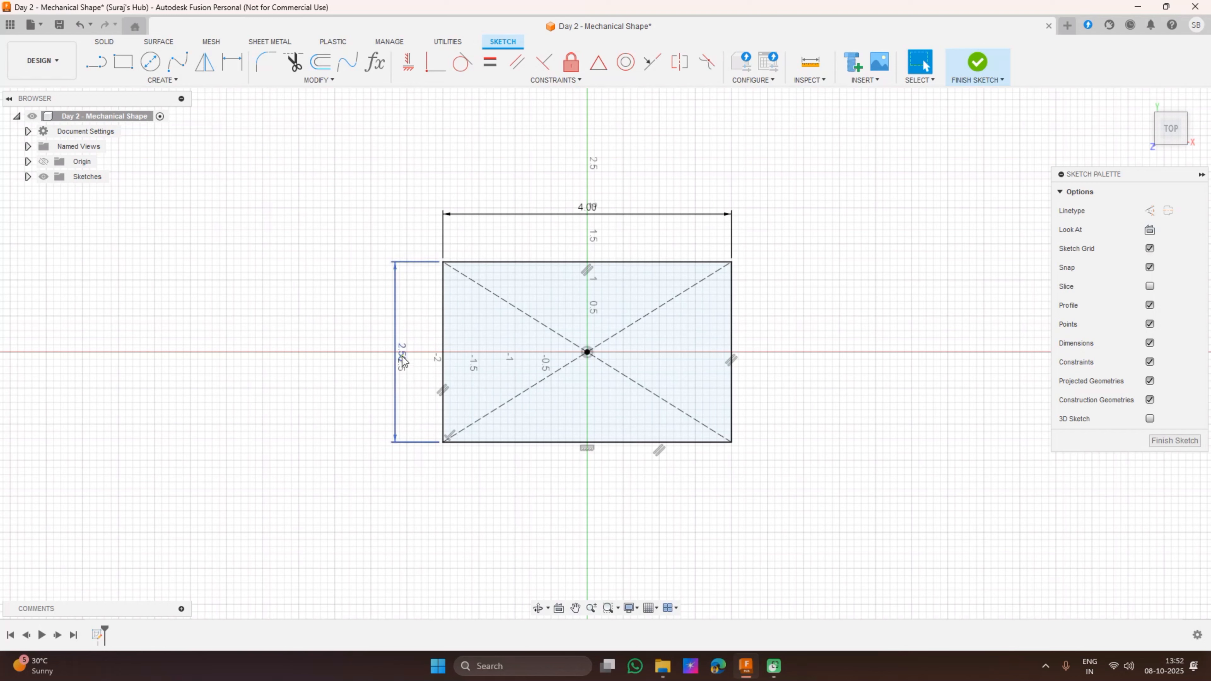
double_click(596, 207)
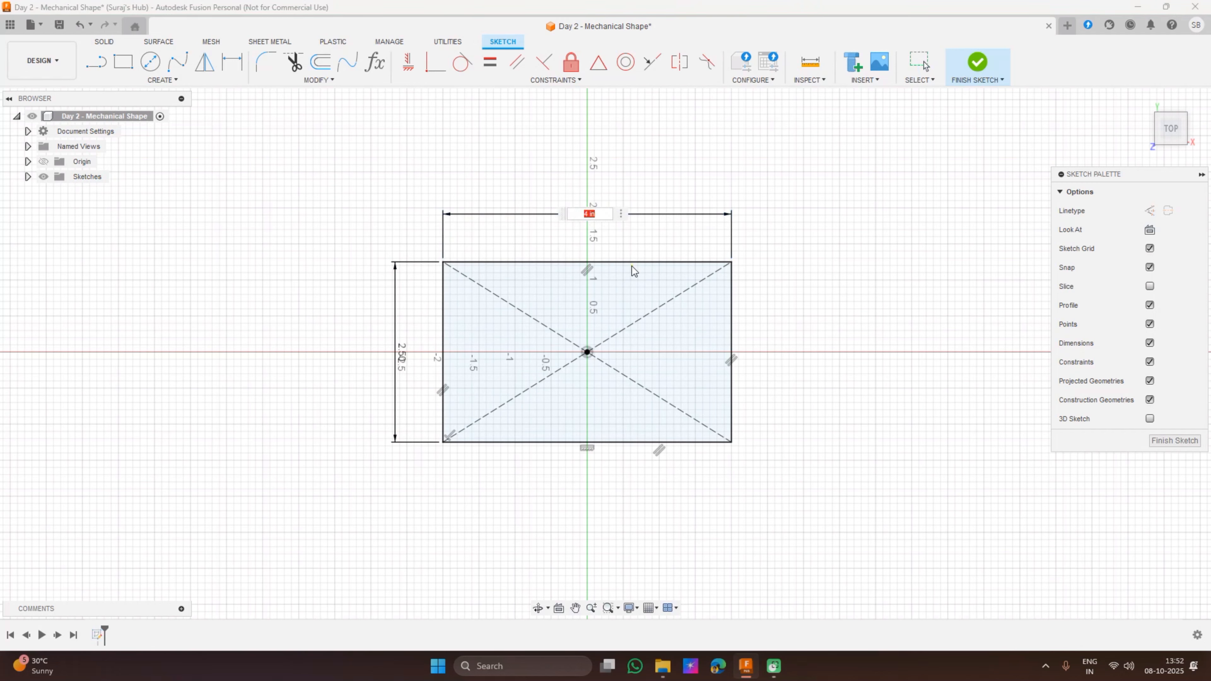
type("5")
key("Return")
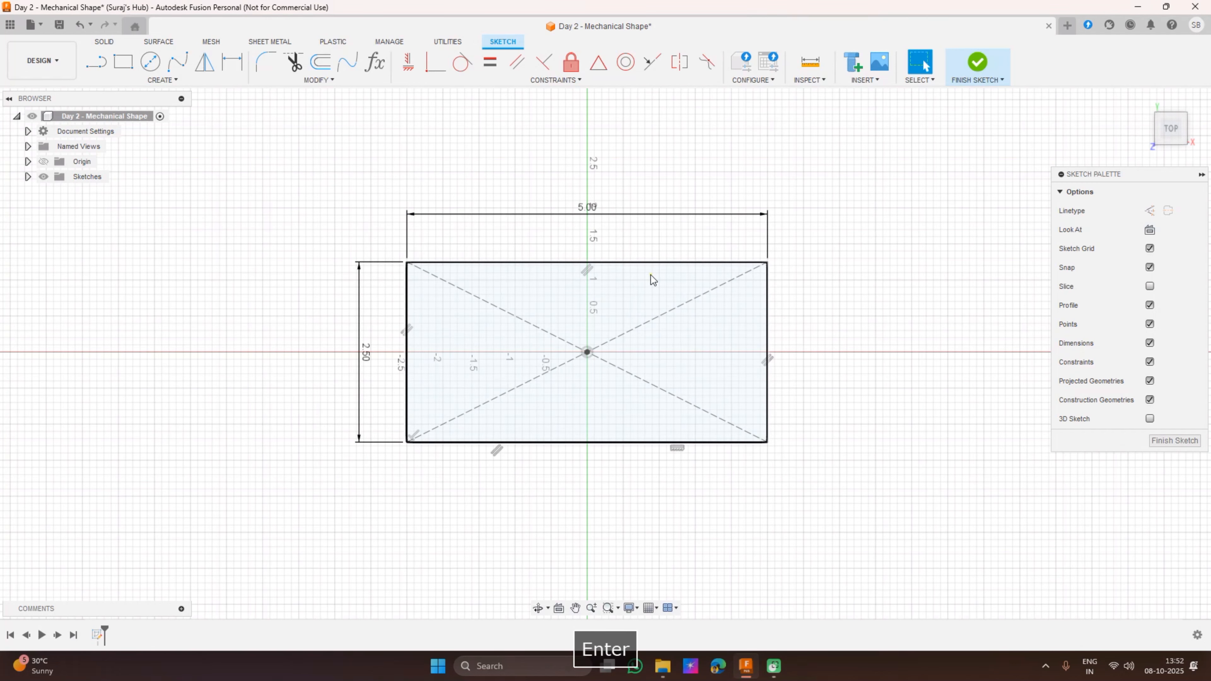
Draw a circle centred on the midpoint of each short rectangle side, reaching out to that side's corners
left_click(149, 72)
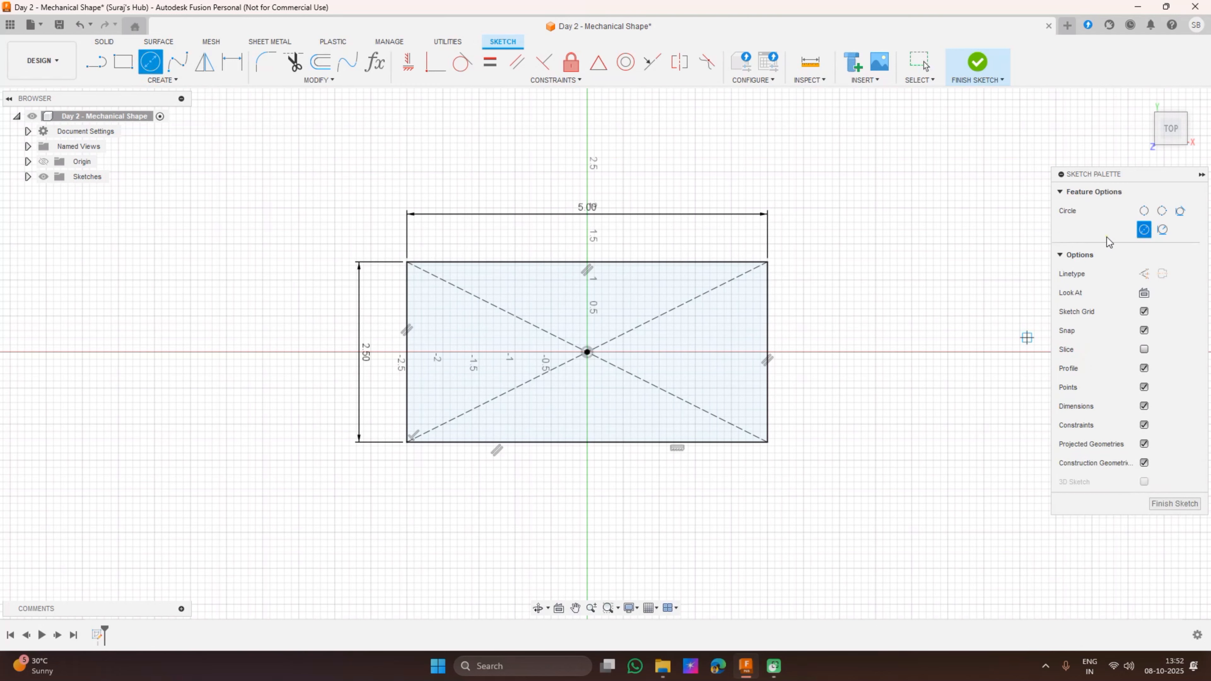
left_click(407, 352)
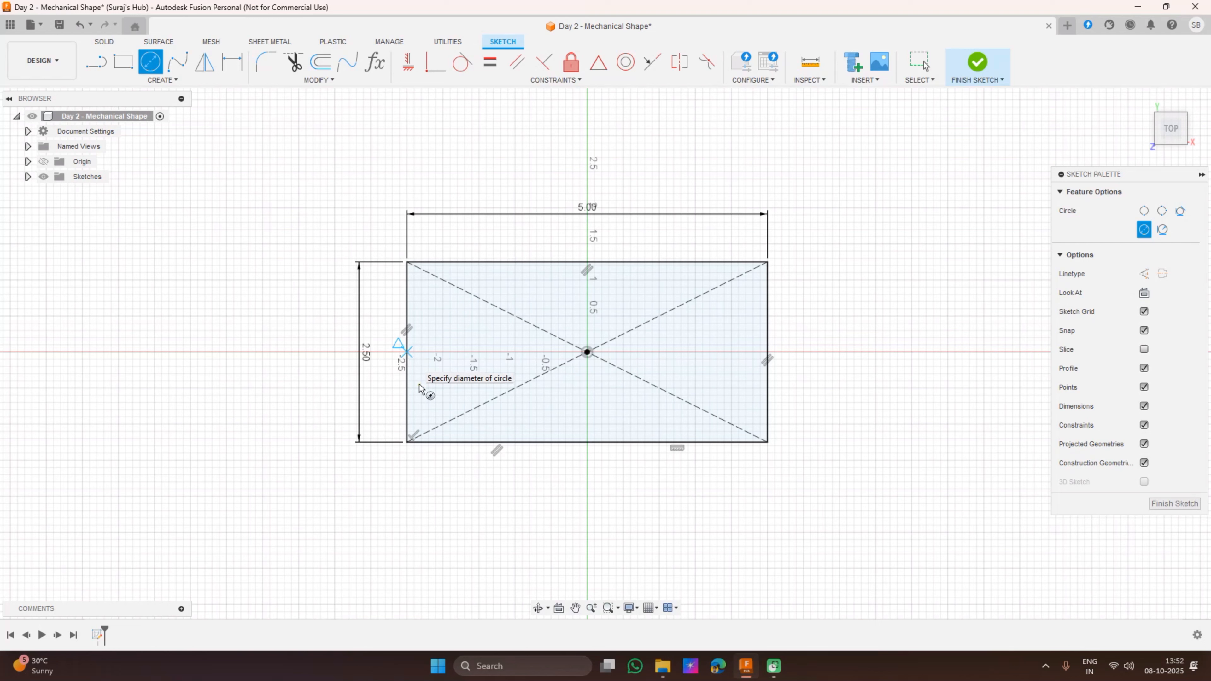
left_click(407, 443)
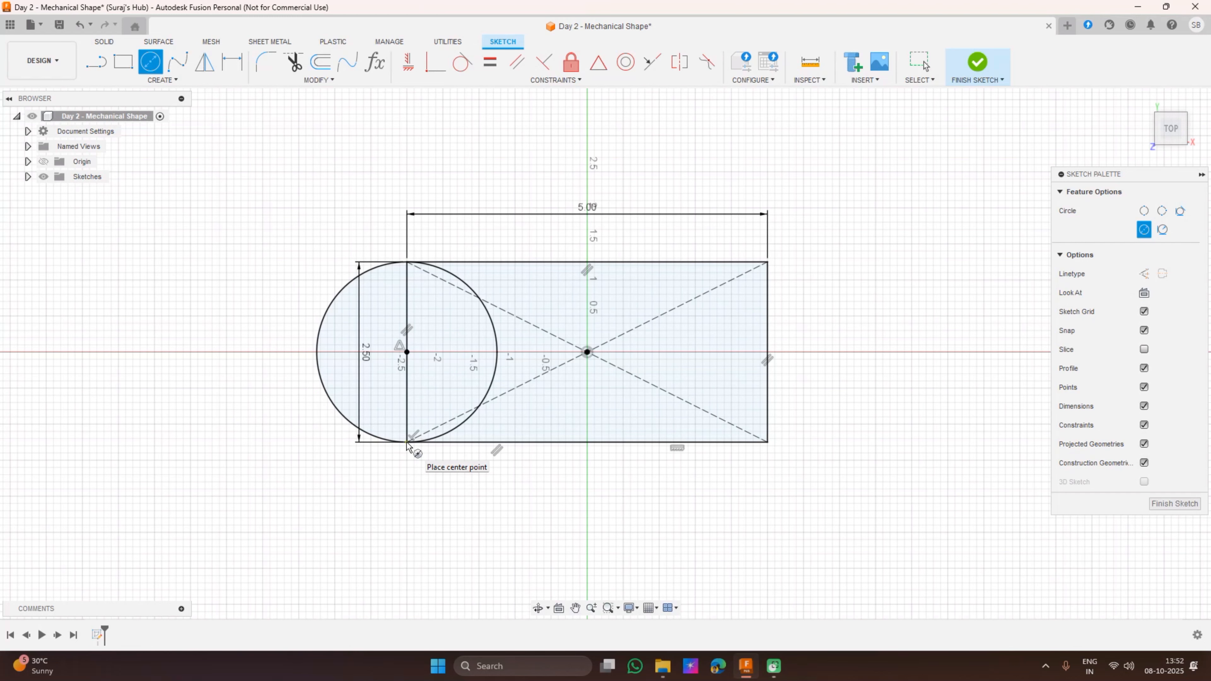
left_click(768, 353)
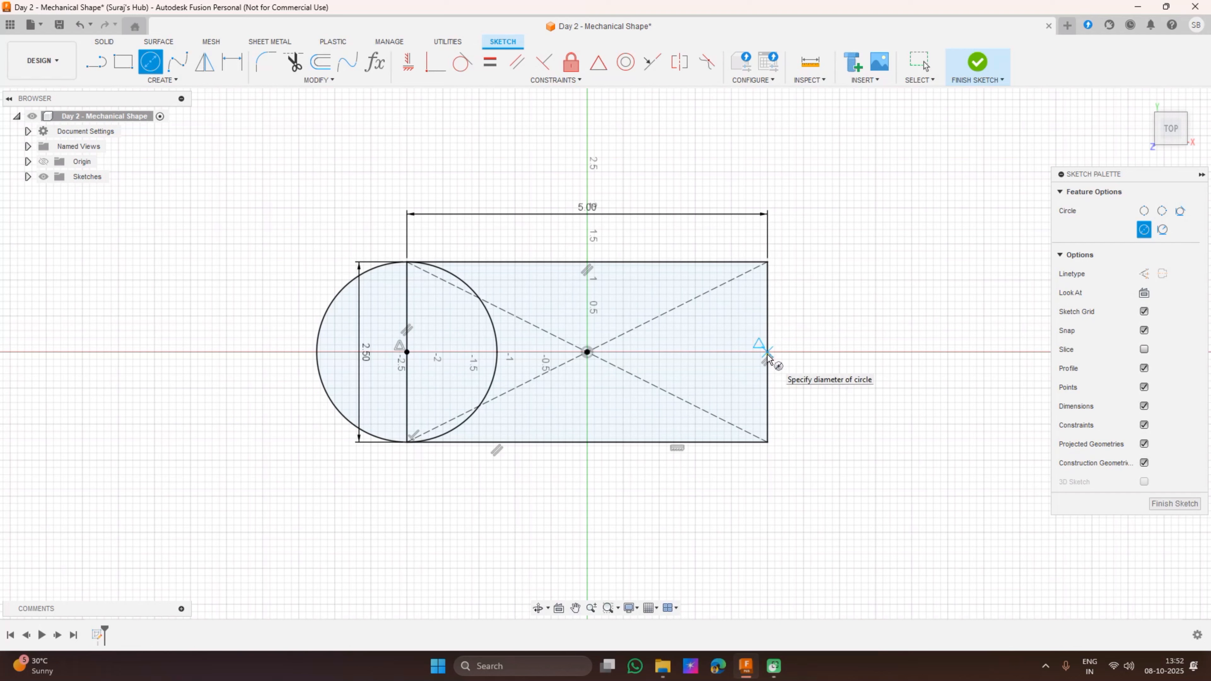
left_click(768, 442)
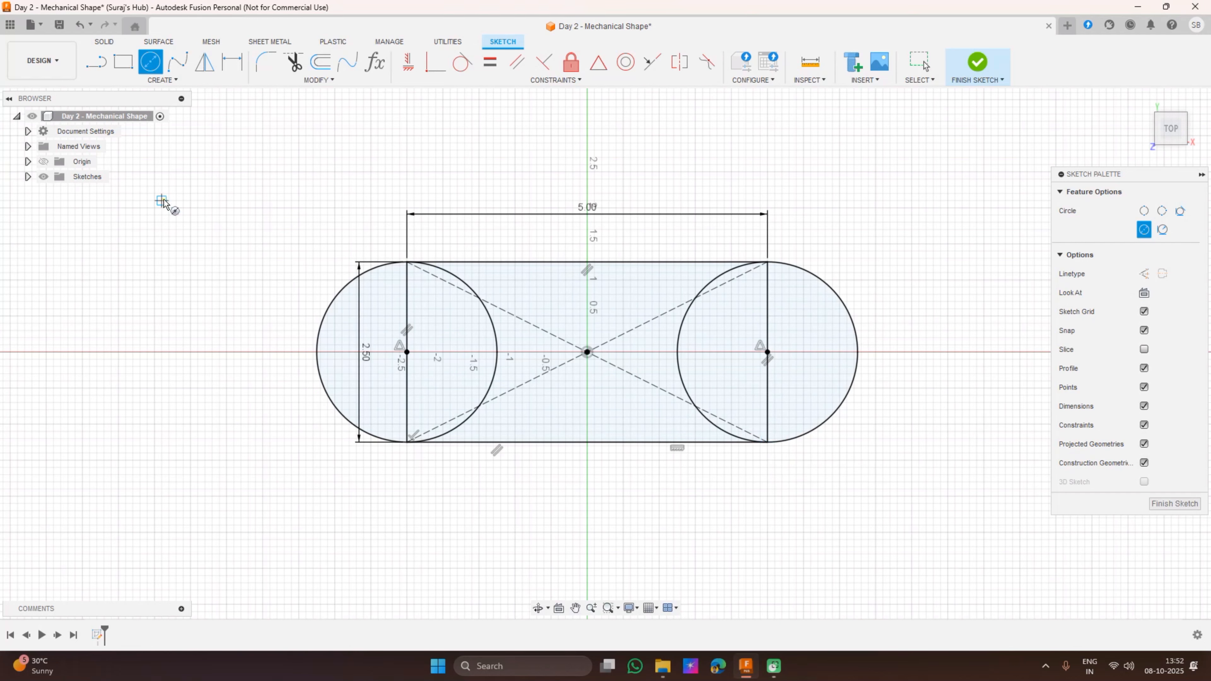
Draw a 1.5 in diameter circle concentric with the left end circle
left_click(407, 352)
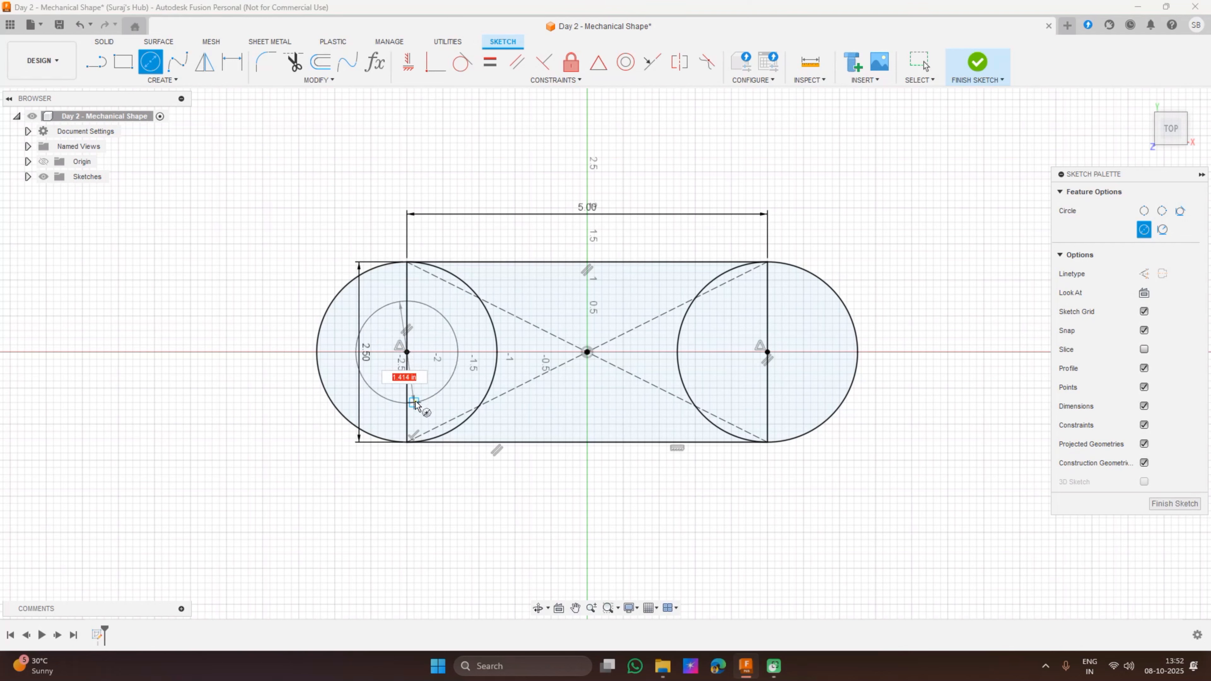
type("1.5")
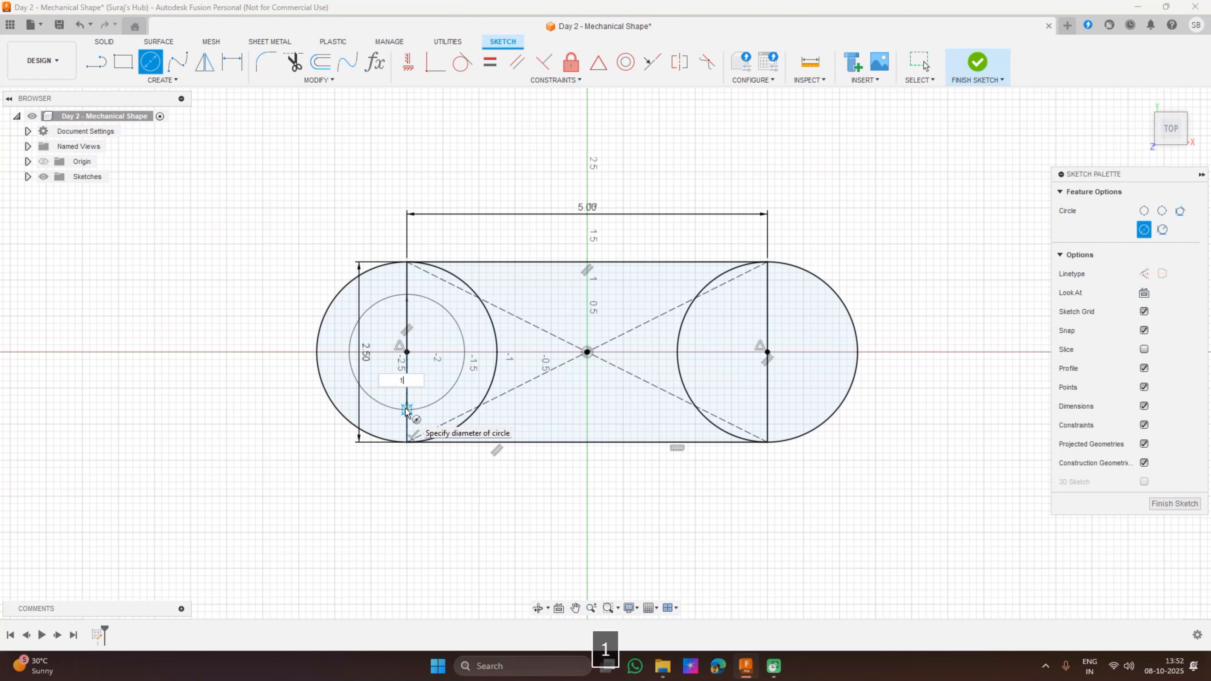
key("Return")
key("Return")
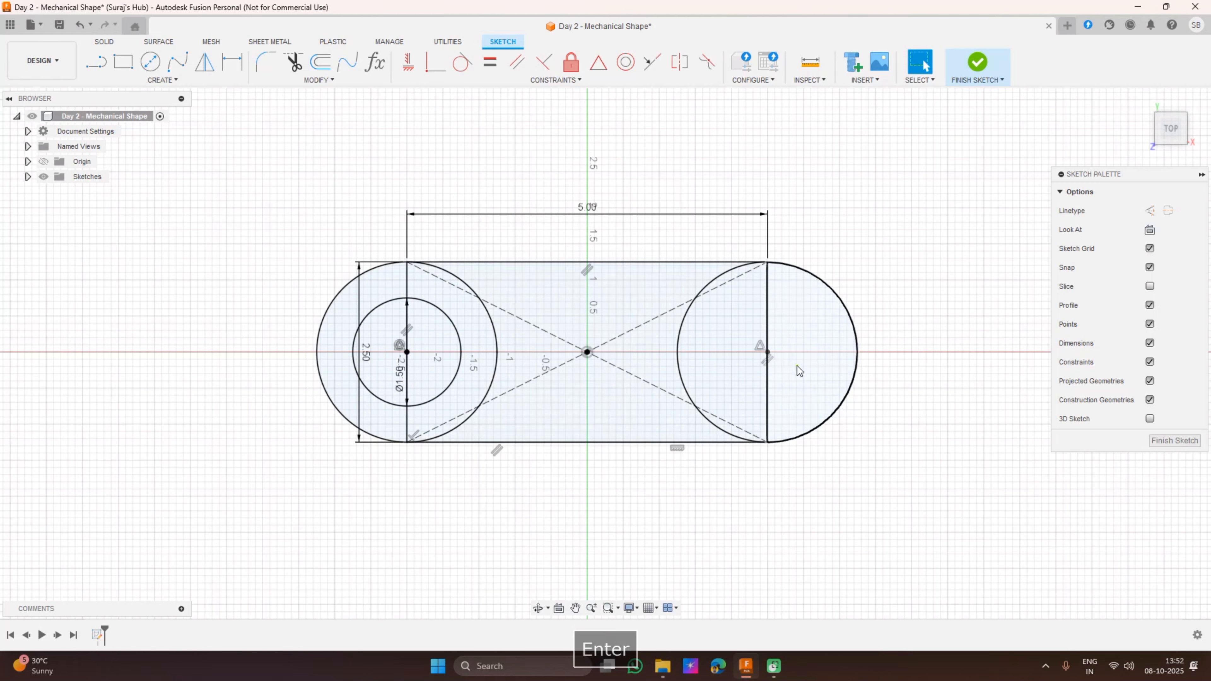
Draw a concentric circle about 1.8 in in diameter inside the right end circle
left_click(151, 63)
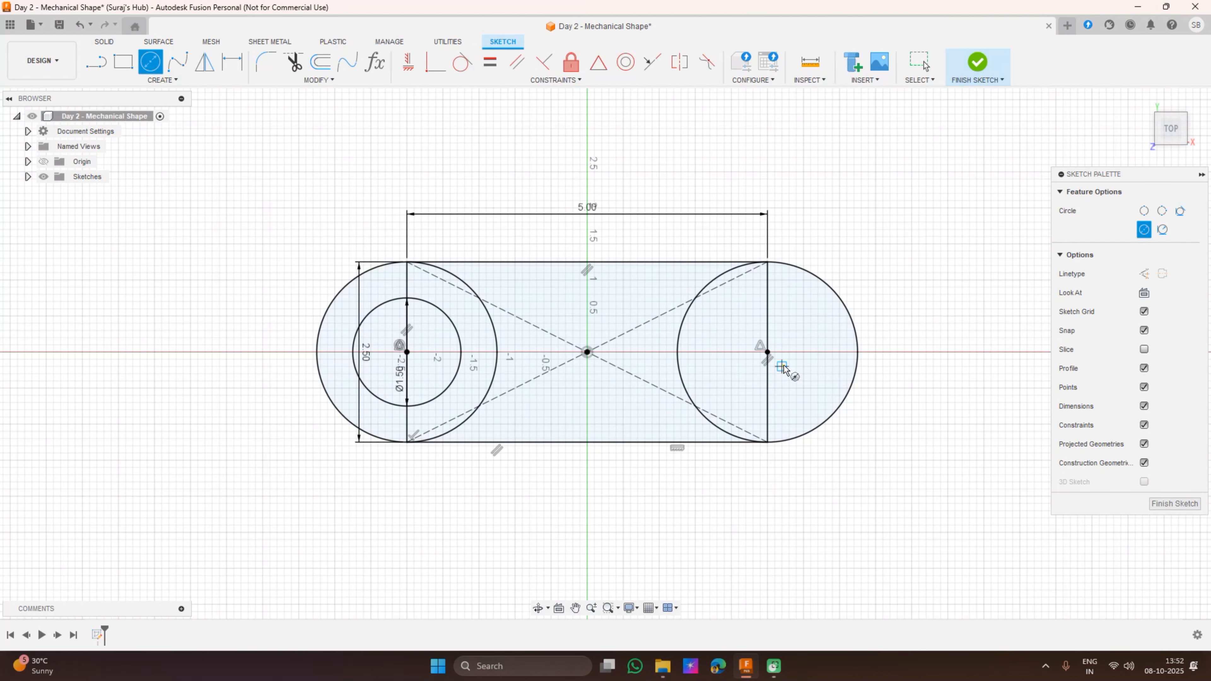
left_click(767, 352)
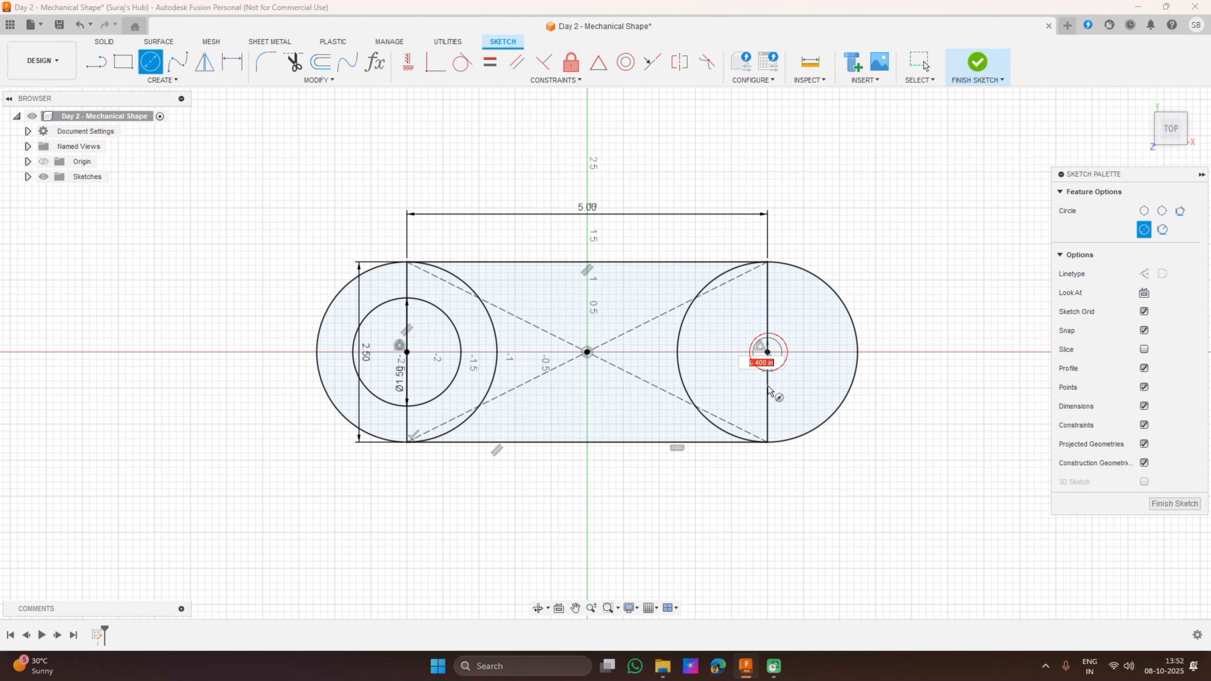
left_click(768, 418)
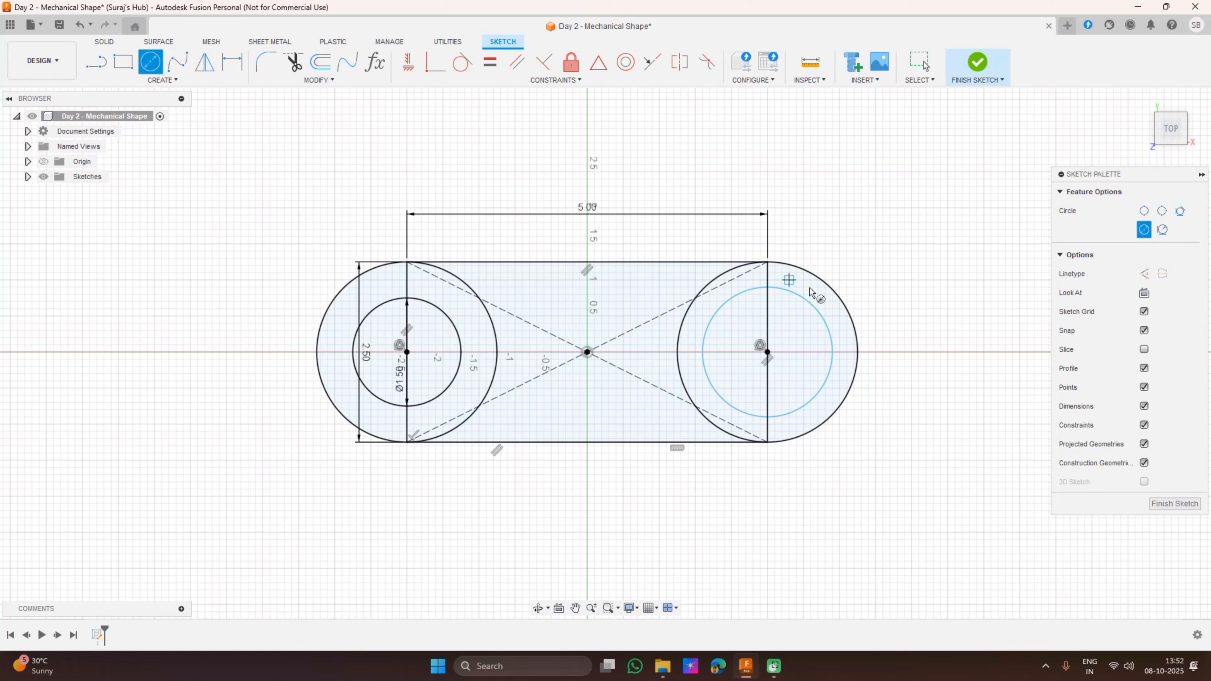
Apply an Equal constraint between the right and left inner circles
left_click(489, 65)
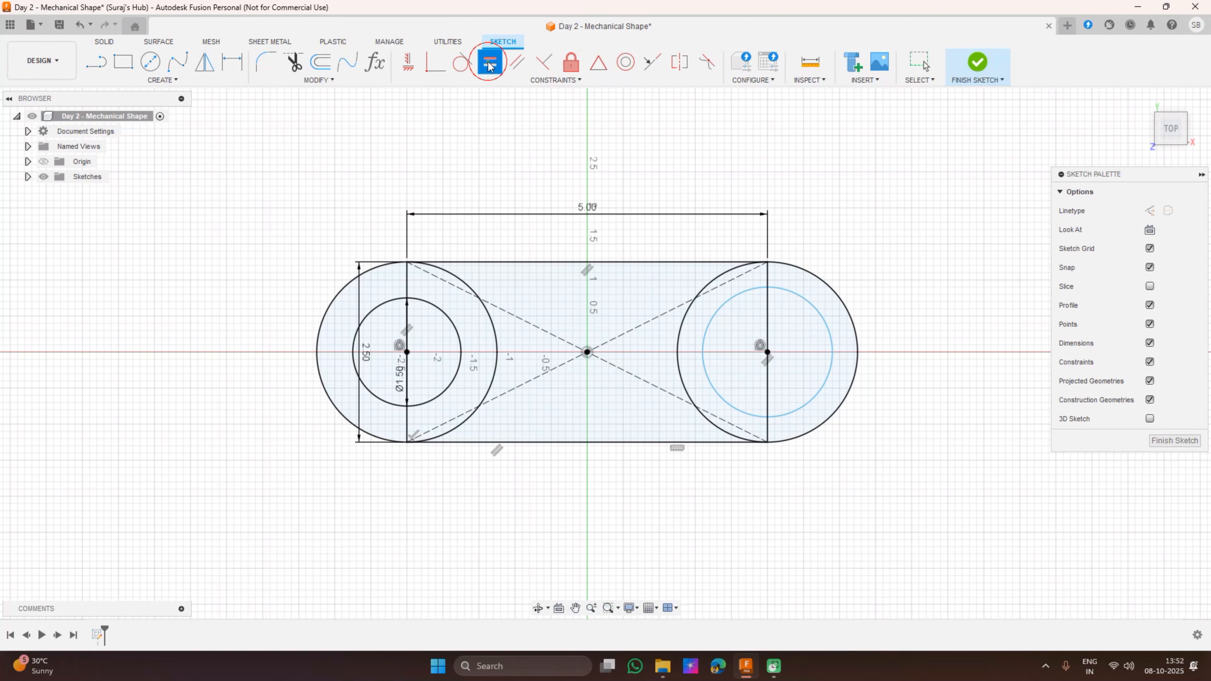
left_click(709, 333)
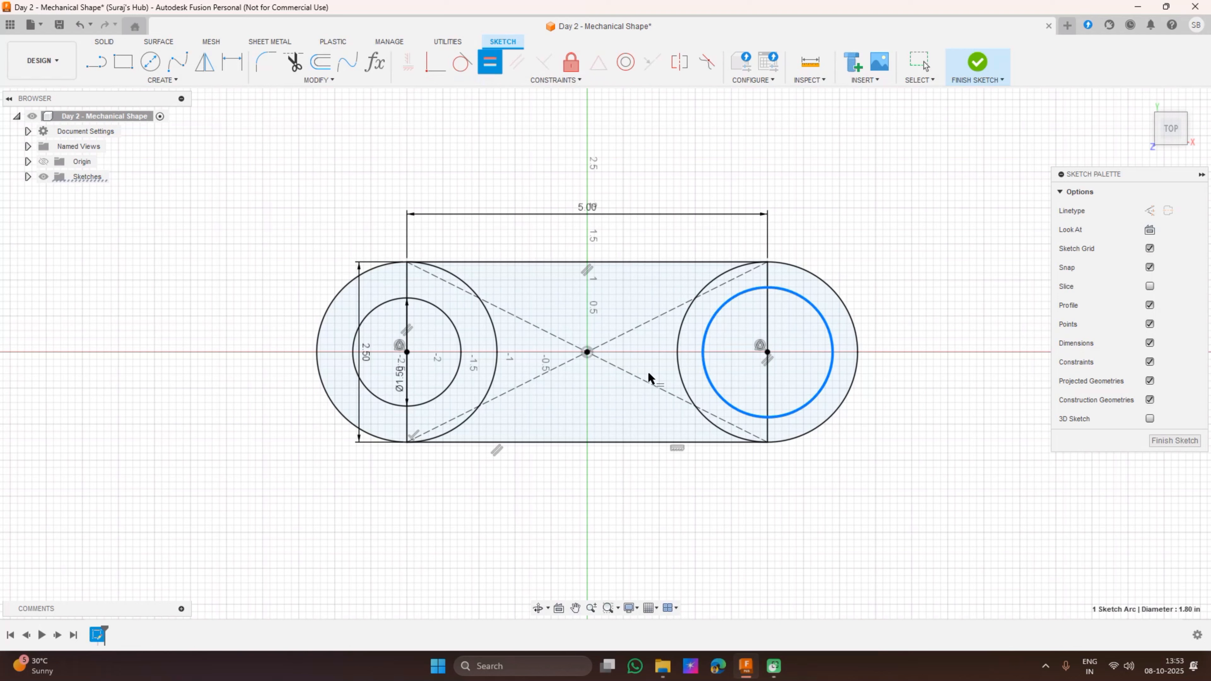
left_click(459, 343)
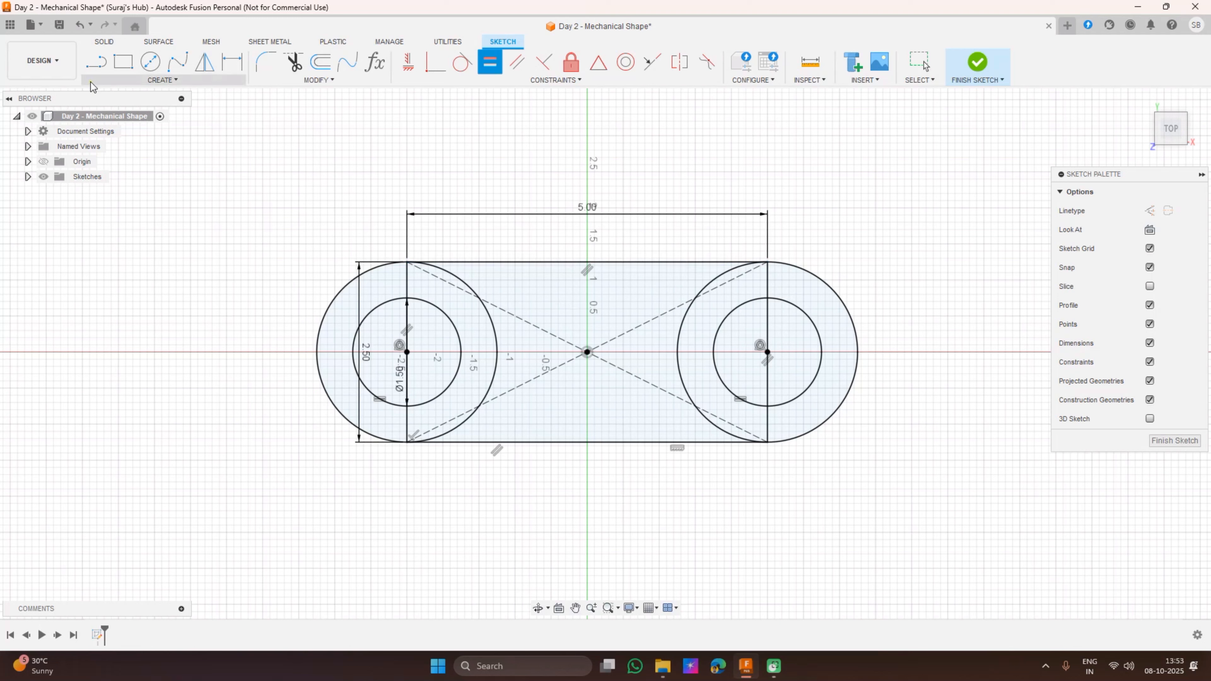
key("Escape")
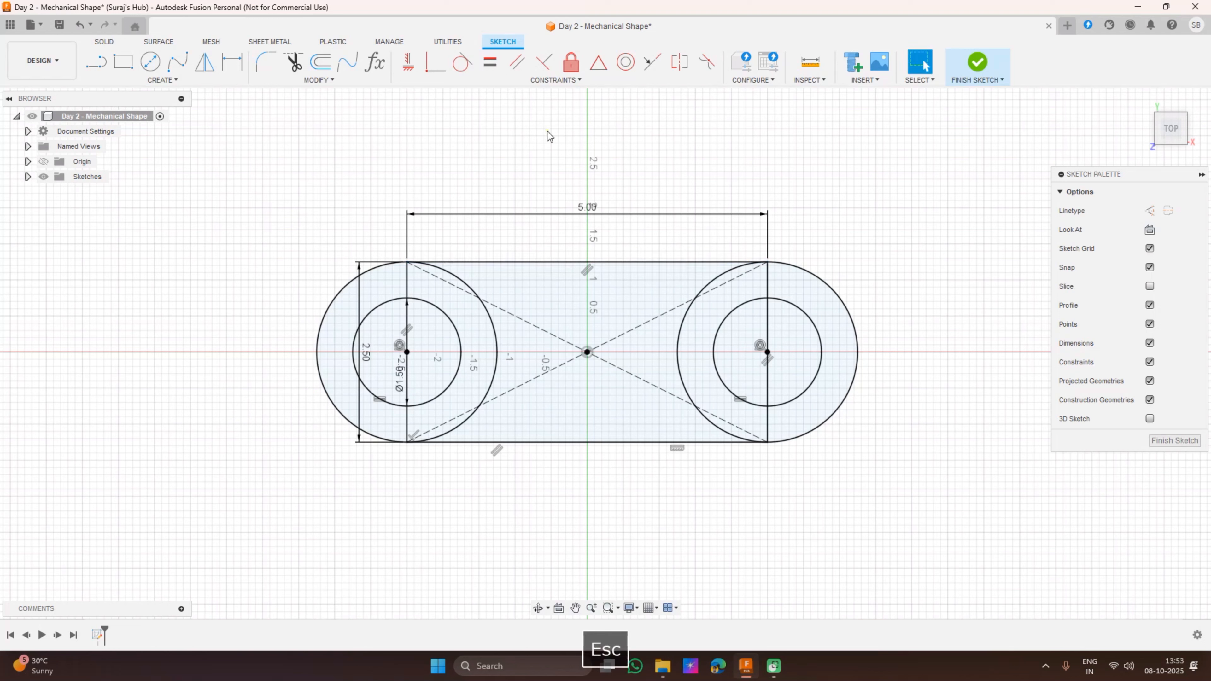
Move the inner circle's diameter dimension and the rectangle's height dimension outside the profile on the left
left_click_drag(400, 374, 242, 402)
left_click_drag(366, 346, 171, 342)
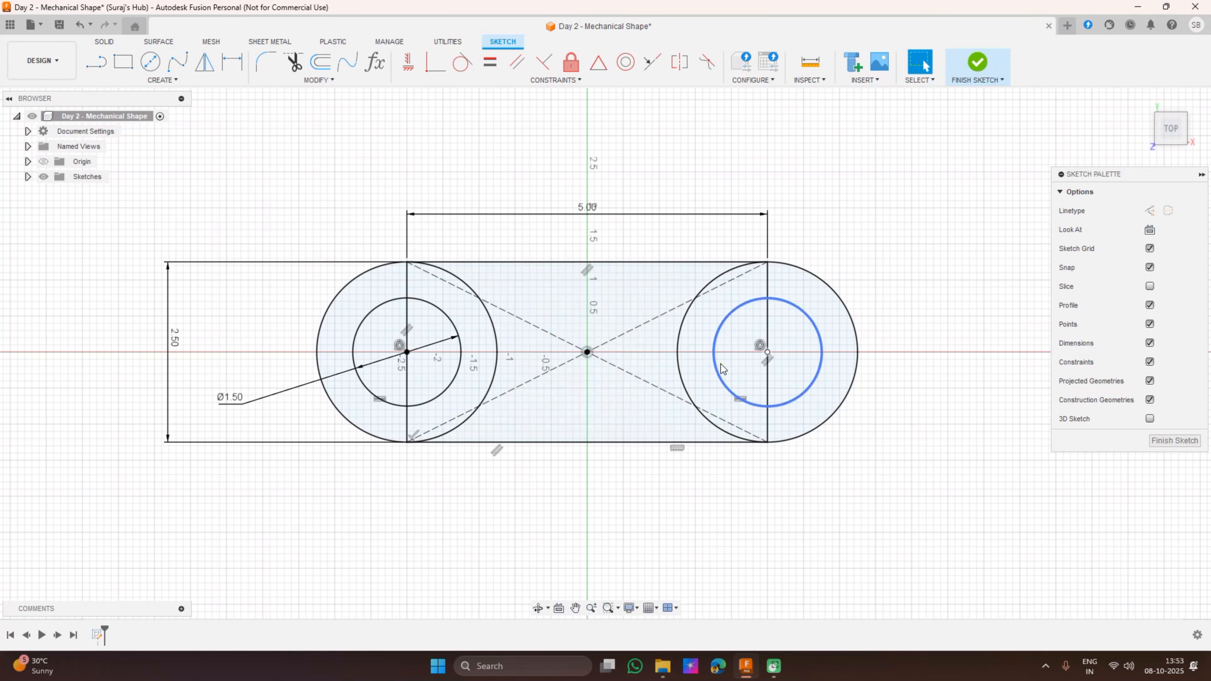
Set the left inner circle's diameter to 2 in
double_click(229, 400)
left_click_drag(262, 404, 137, 392)
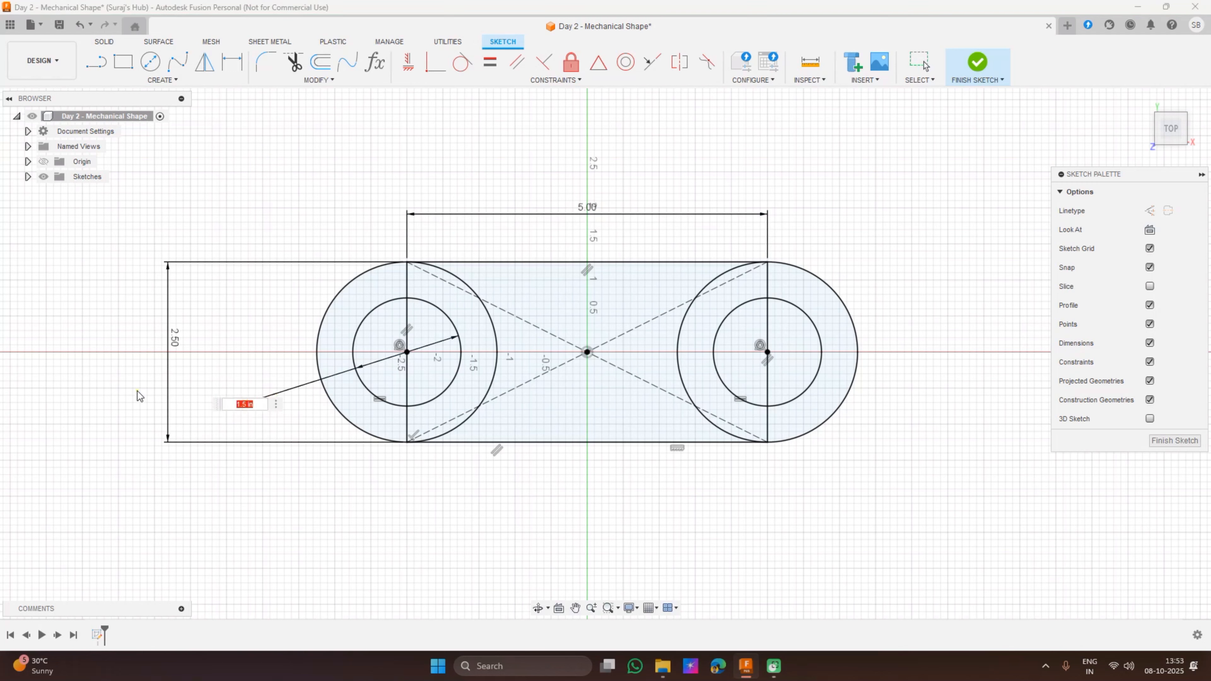
type("2")
key("Return")
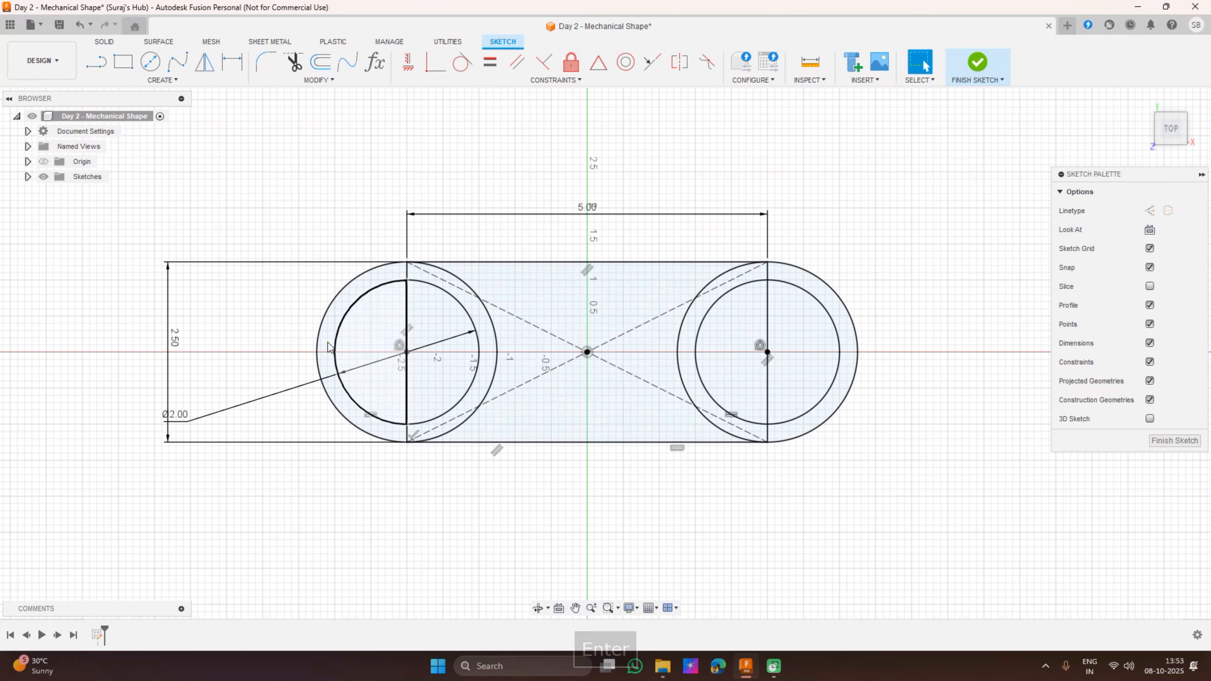
Set the left inner circle's diameter to 1.5 in and finish the sketch
double_click(175, 414)
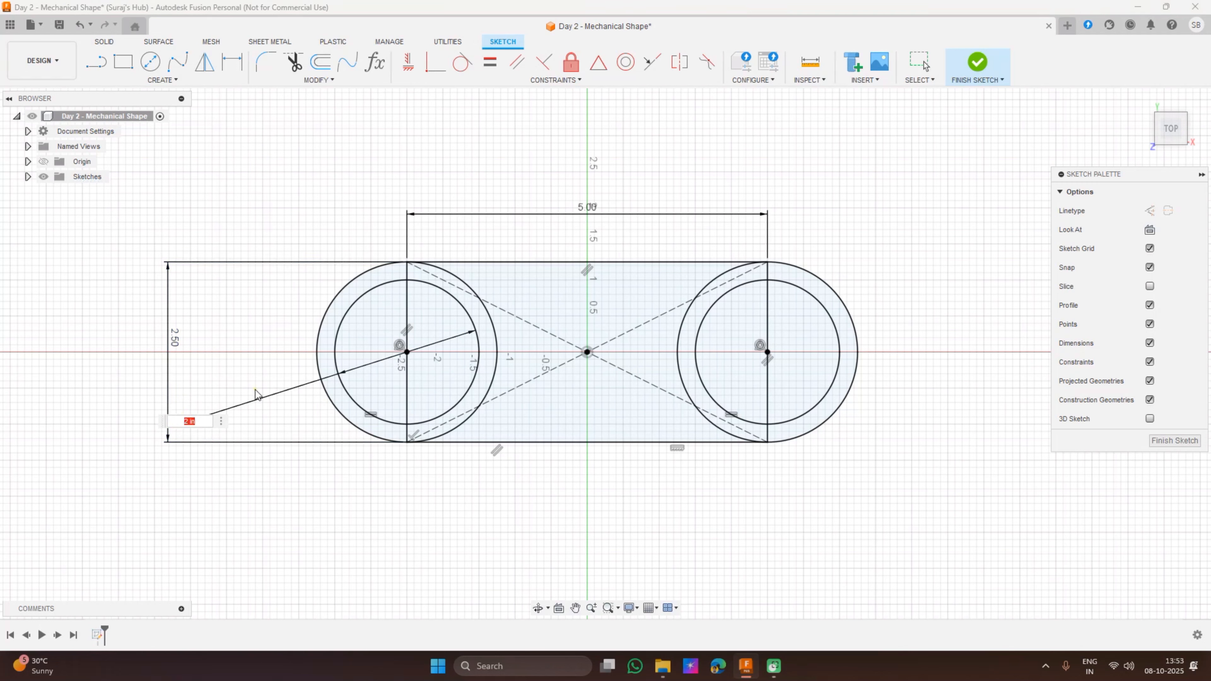
type("1.5")
key("Return")
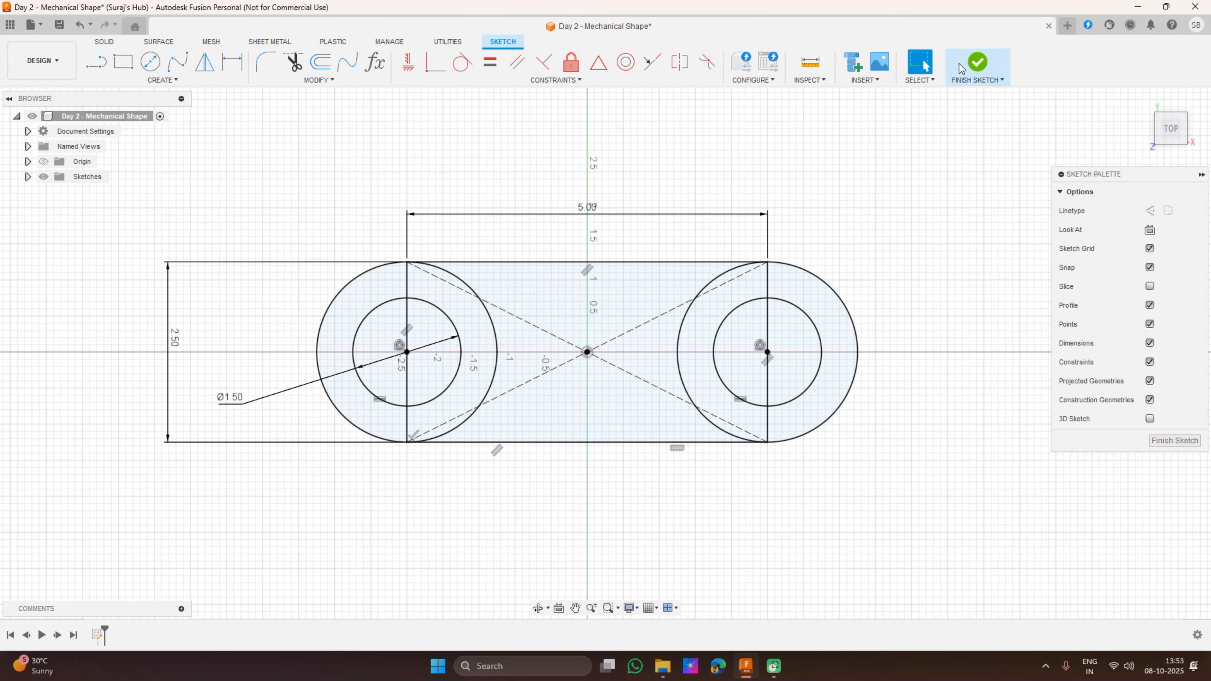
left_click(976, 70)
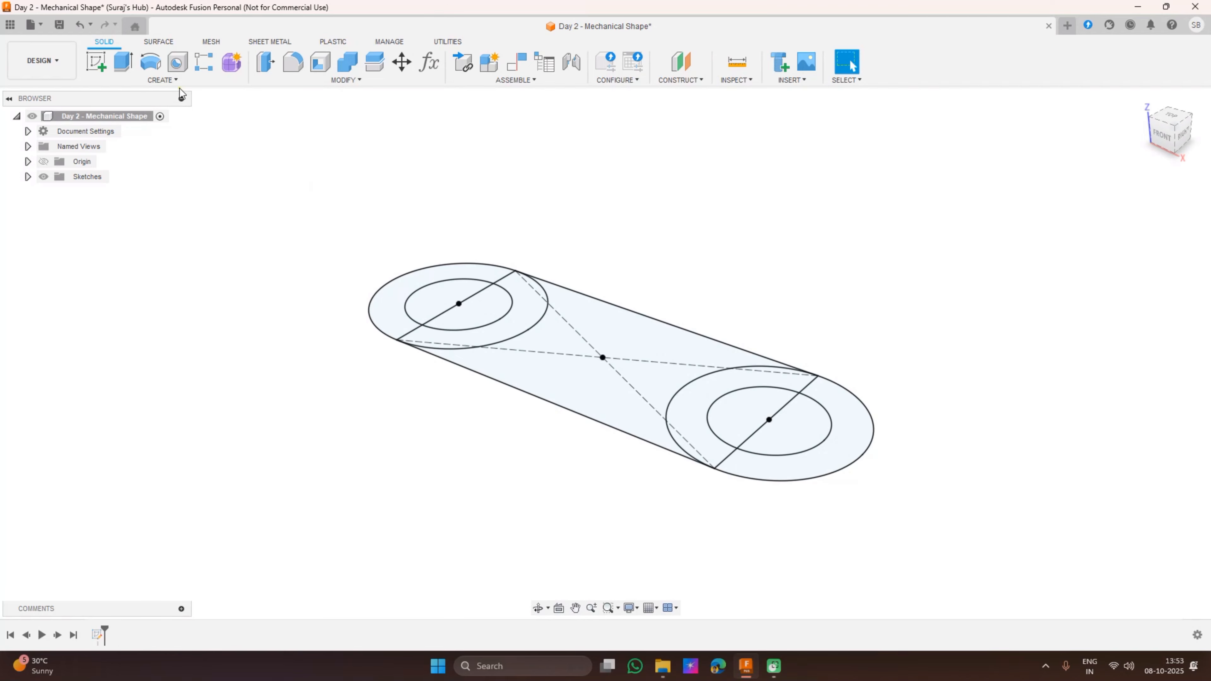
Extrude all link profile regions except the two inner circles upward as a new body
left_click(125, 63)
left_click(465, 273)
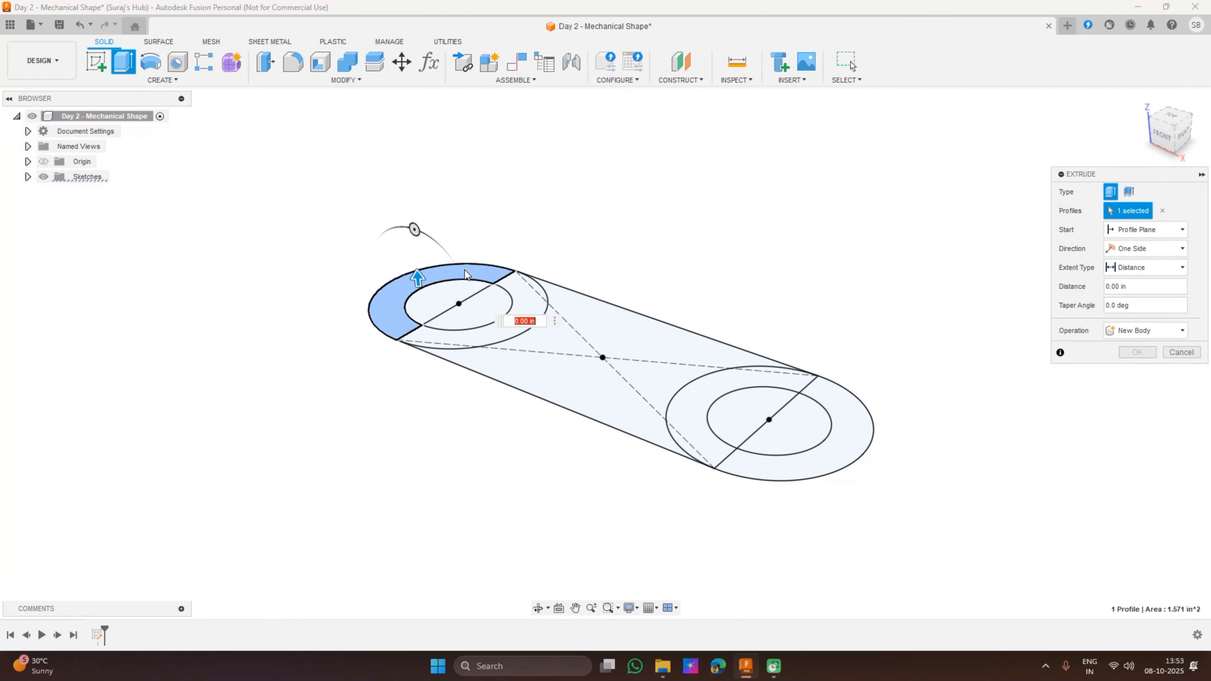
left_click(530, 291)
left_click(582, 330)
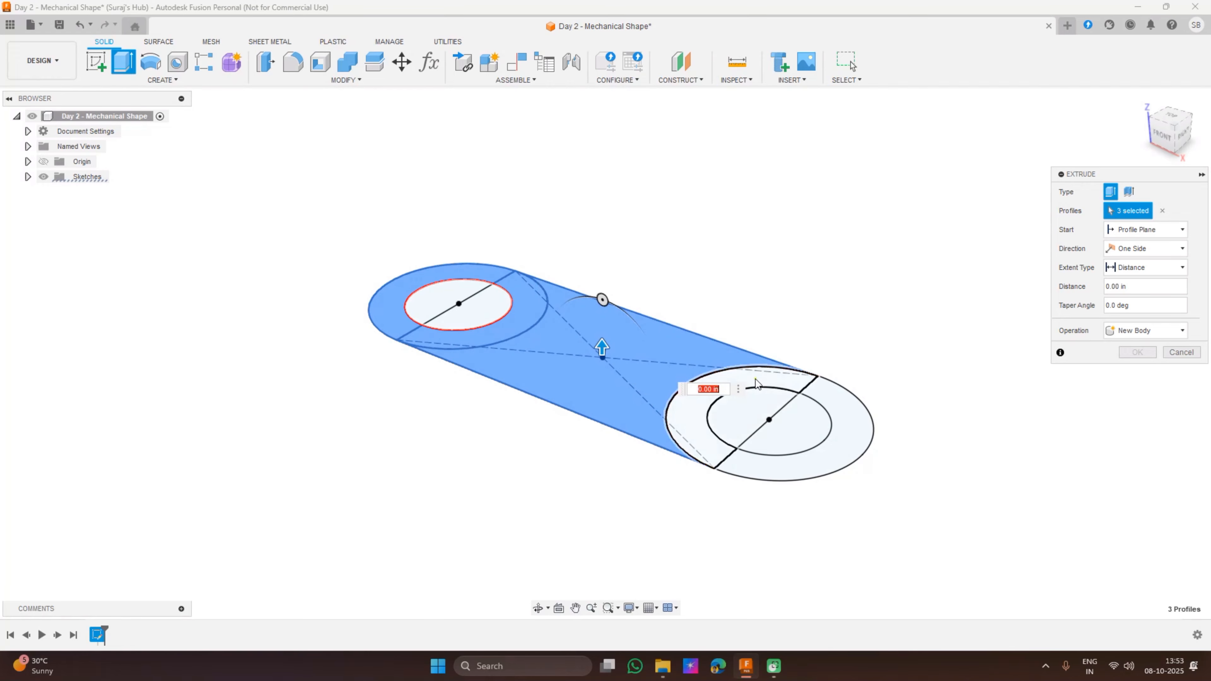
left_click(757, 384)
left_click(844, 412)
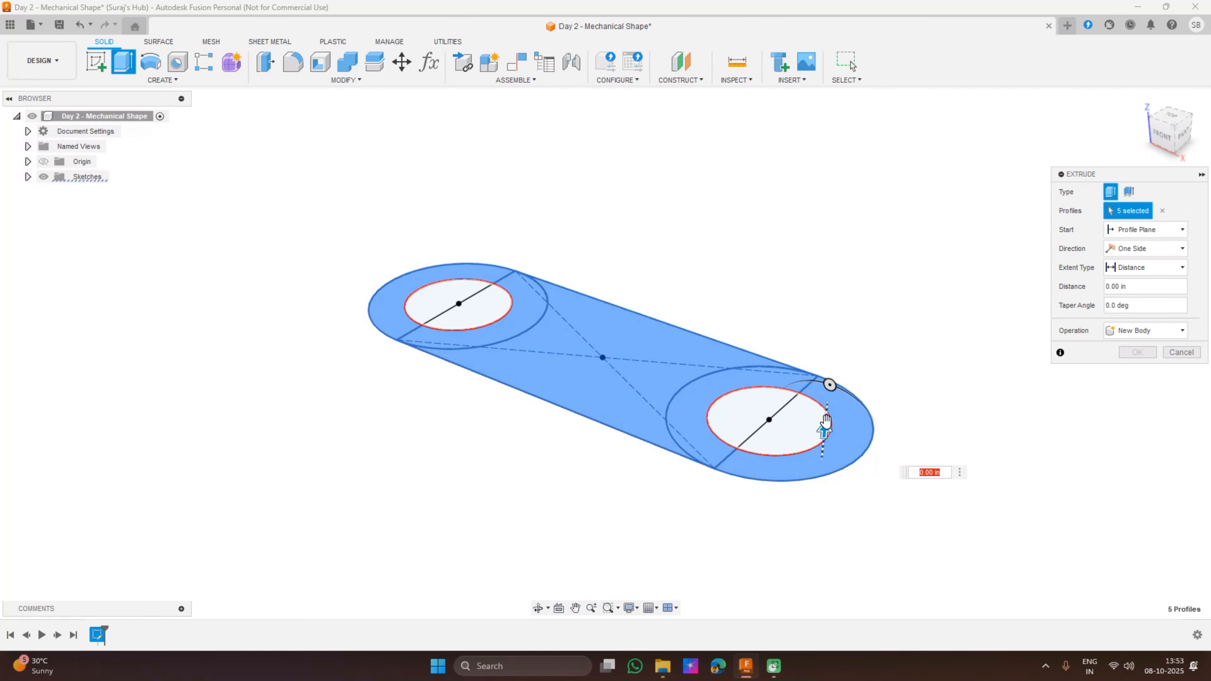
left_click_drag(824, 429, 824, 372)
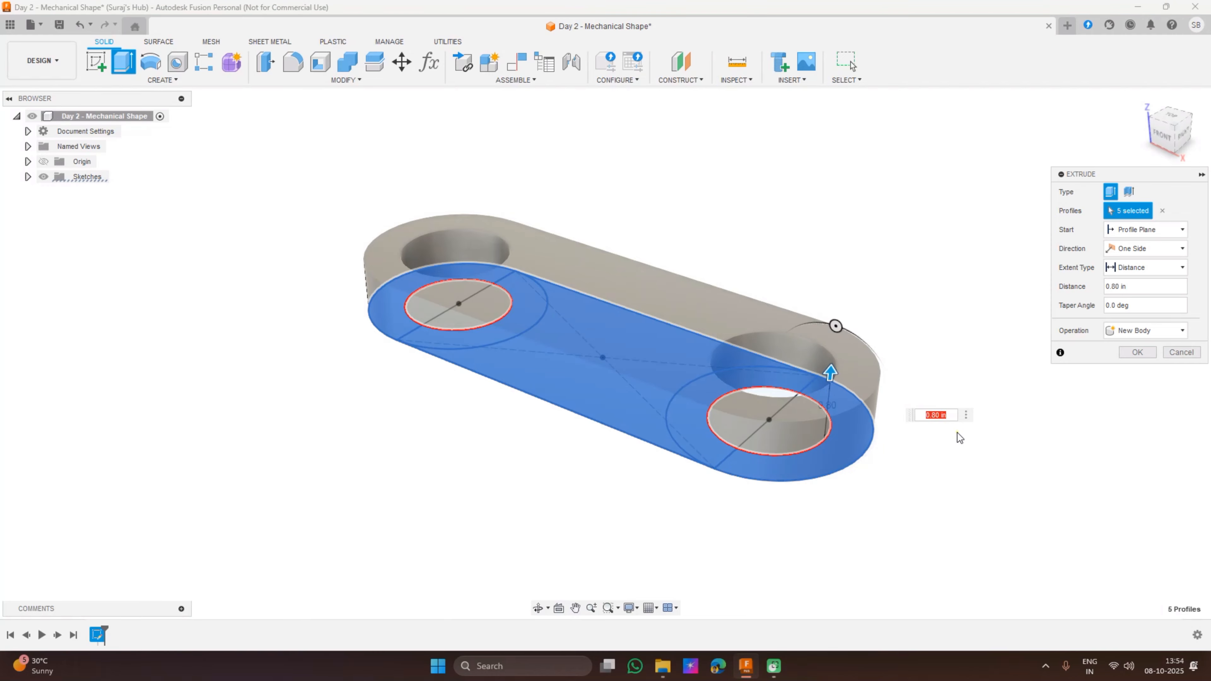
key("Return")
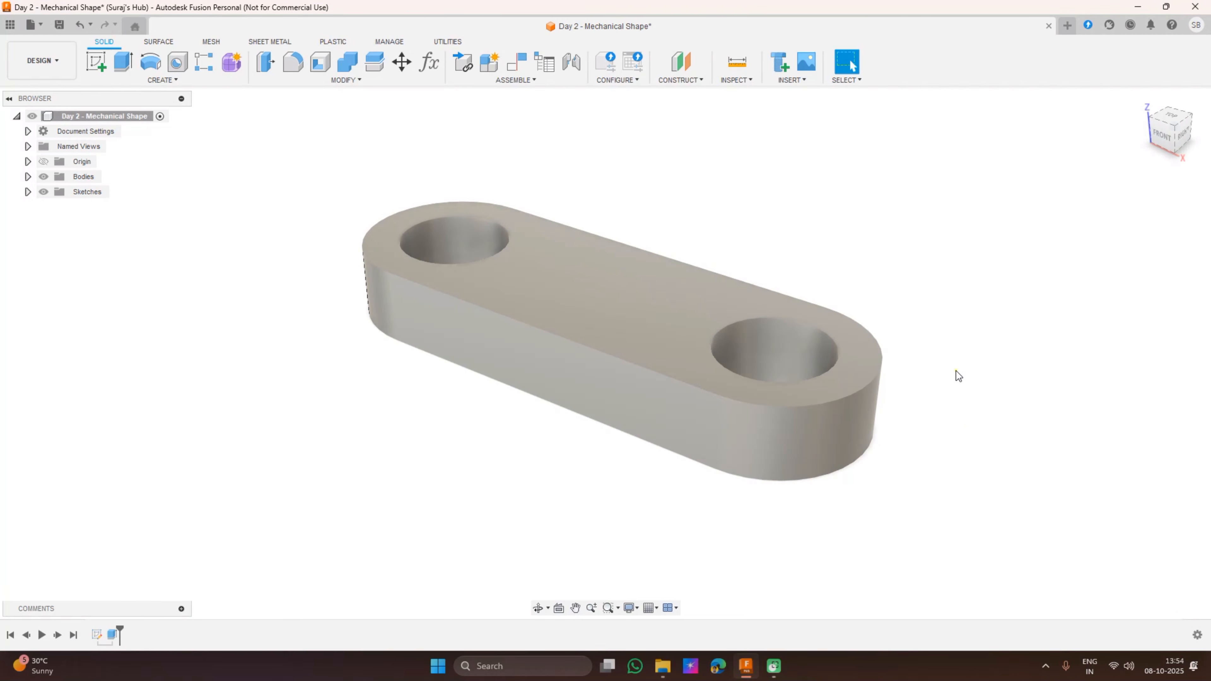
middle_click_drag(954, 368, 936, 347, "shift")
left_click(28, 192)
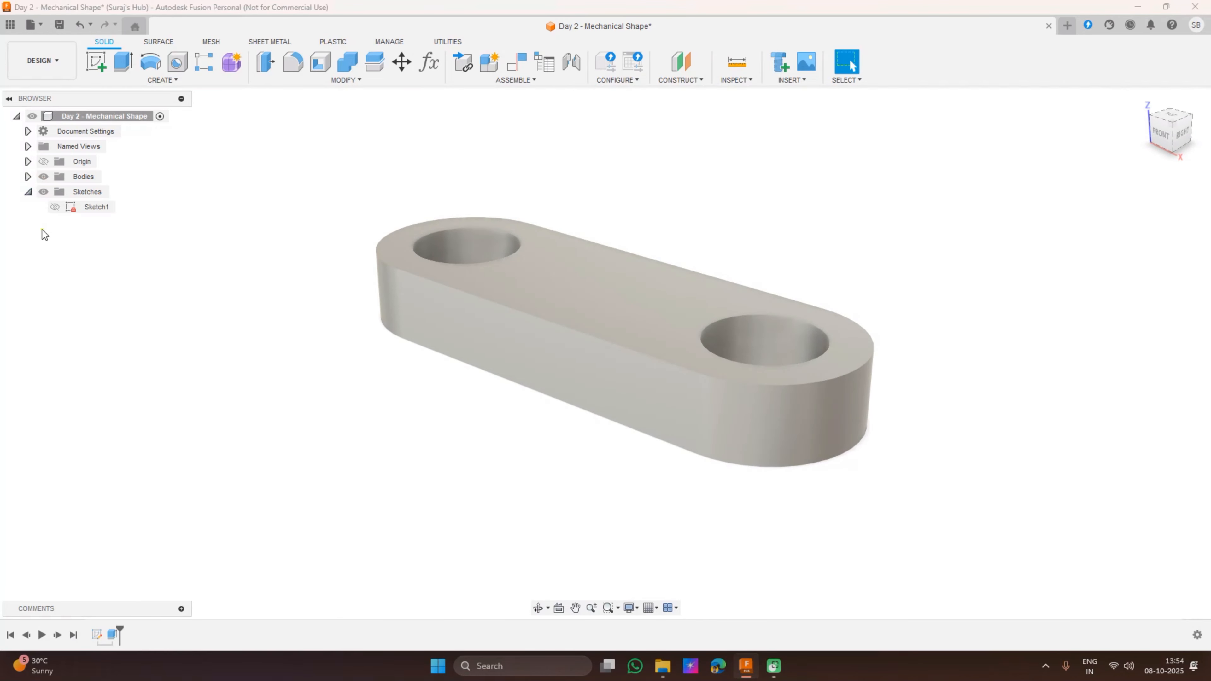
left_click(27, 192)
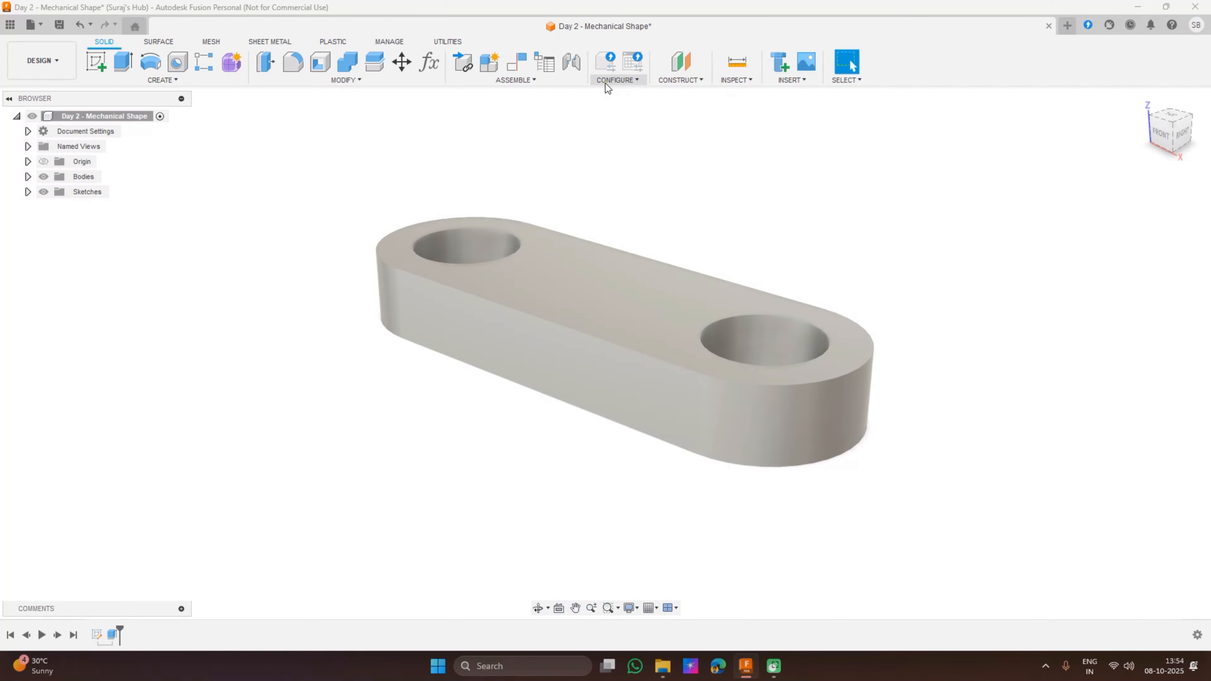
left_click(316, 83)
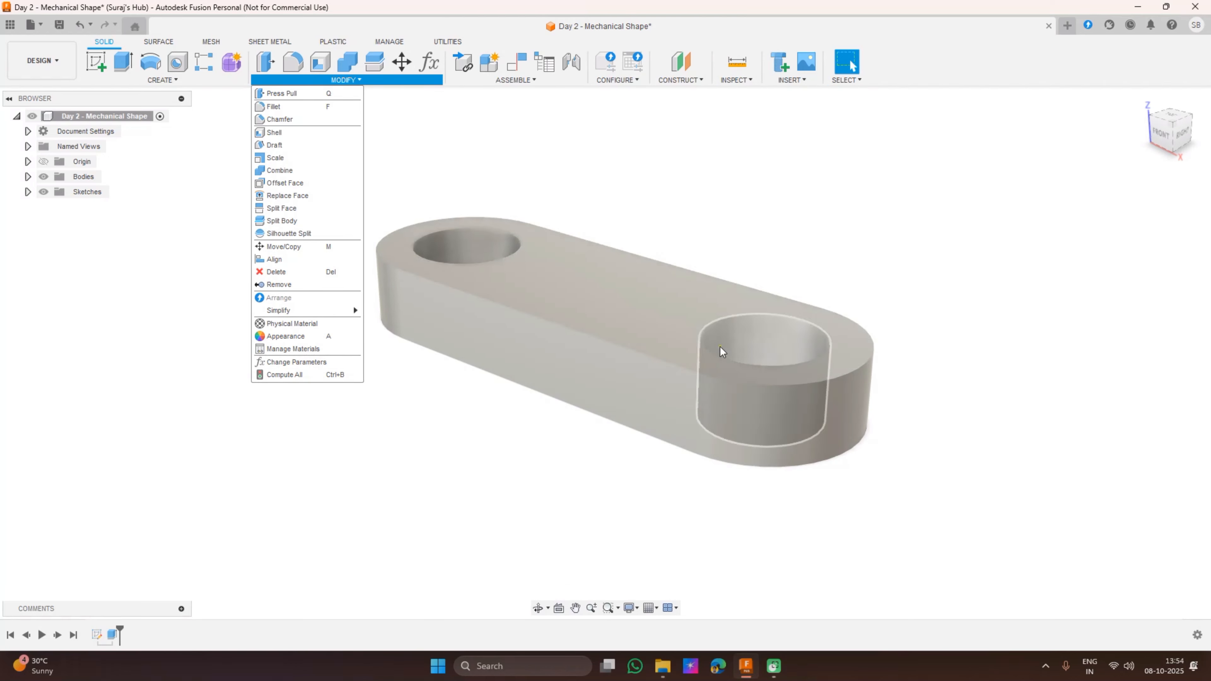
left_click(853, 206)
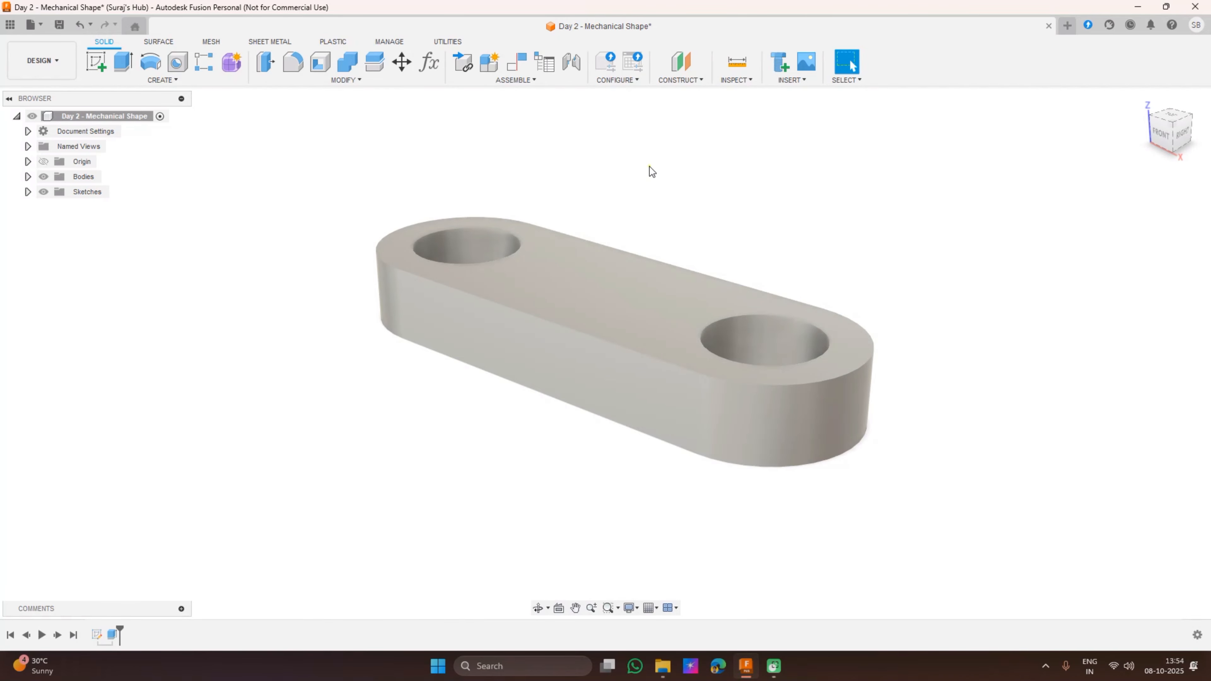
Sketch a rectangle 1.5 in wide and 0.5 in high on the link's top face, starting at the midpoint of the rear straight edge
mouse_move(890, 335)
middle_mouse_down("shift")
mouse_move(921, 338)
mouse_move(827, 325)
mouse_move(853, 335)
mouse_move(883, 311)
mouse_move(879, 335)
middle_mouse_up("shift")
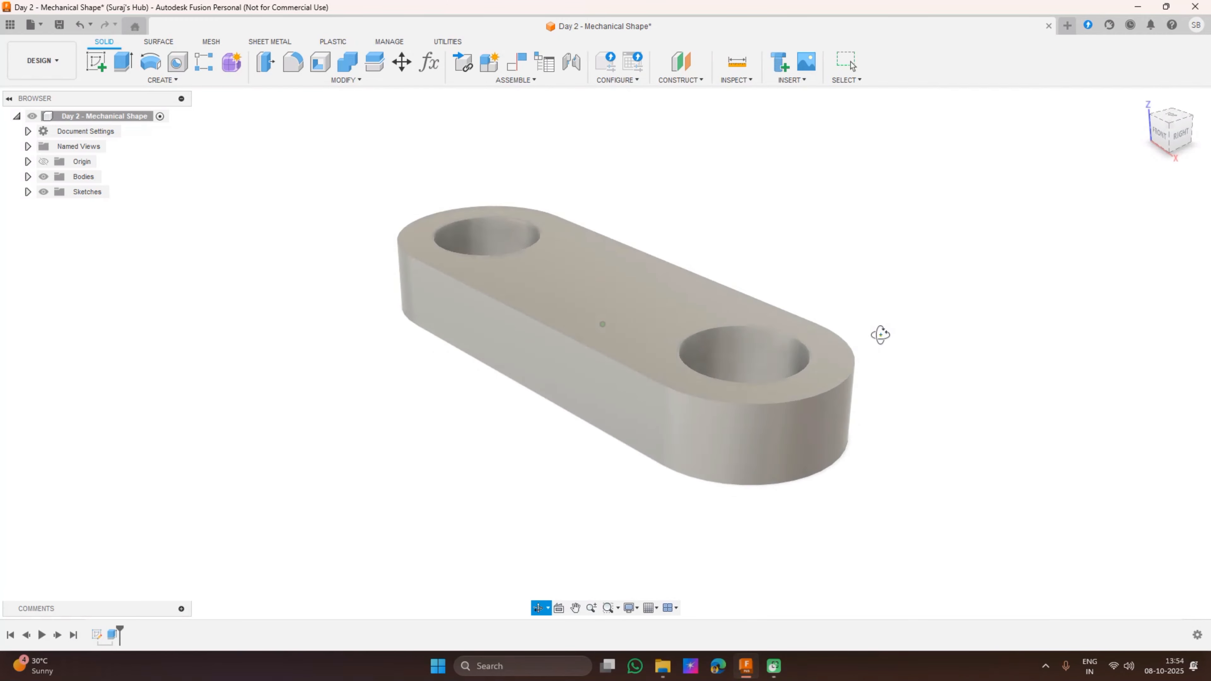
left_click(97, 65)
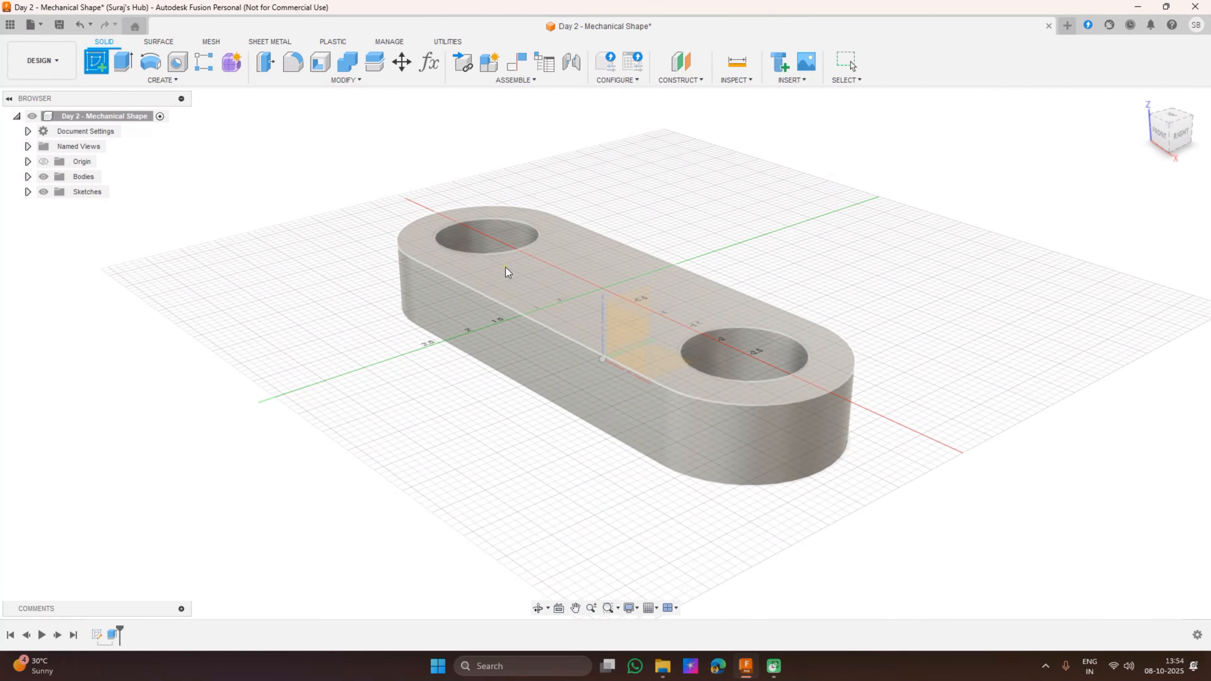
left_click(574, 270)
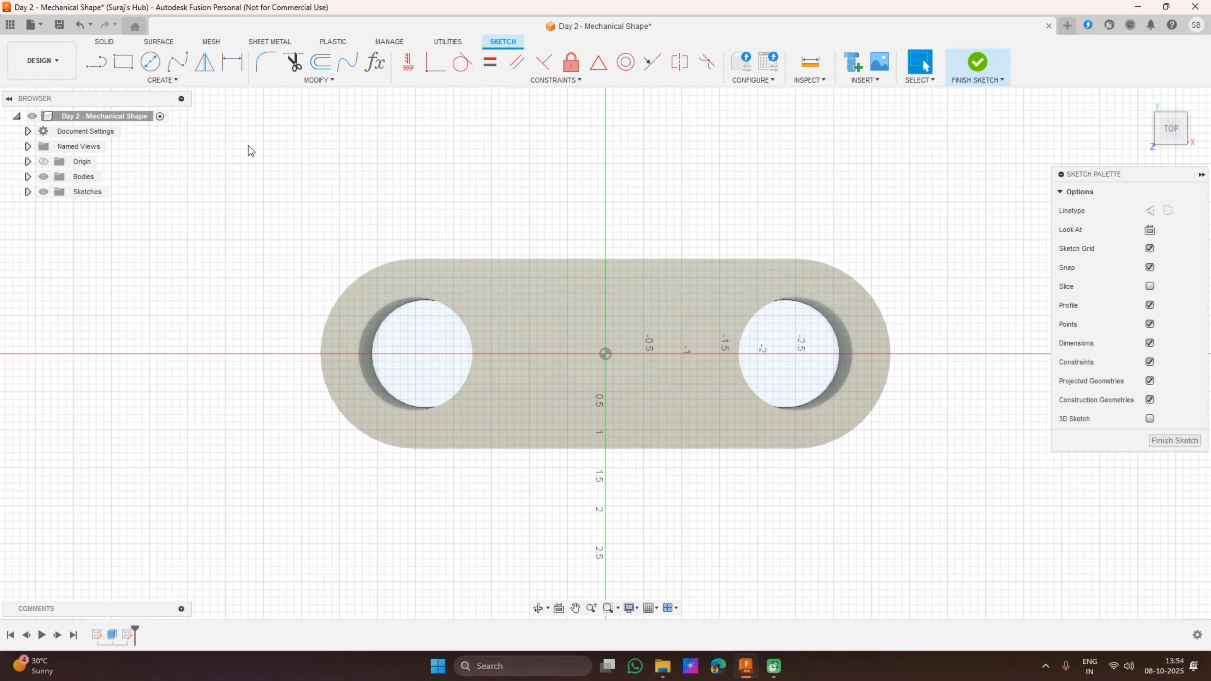
left_click(123, 62)
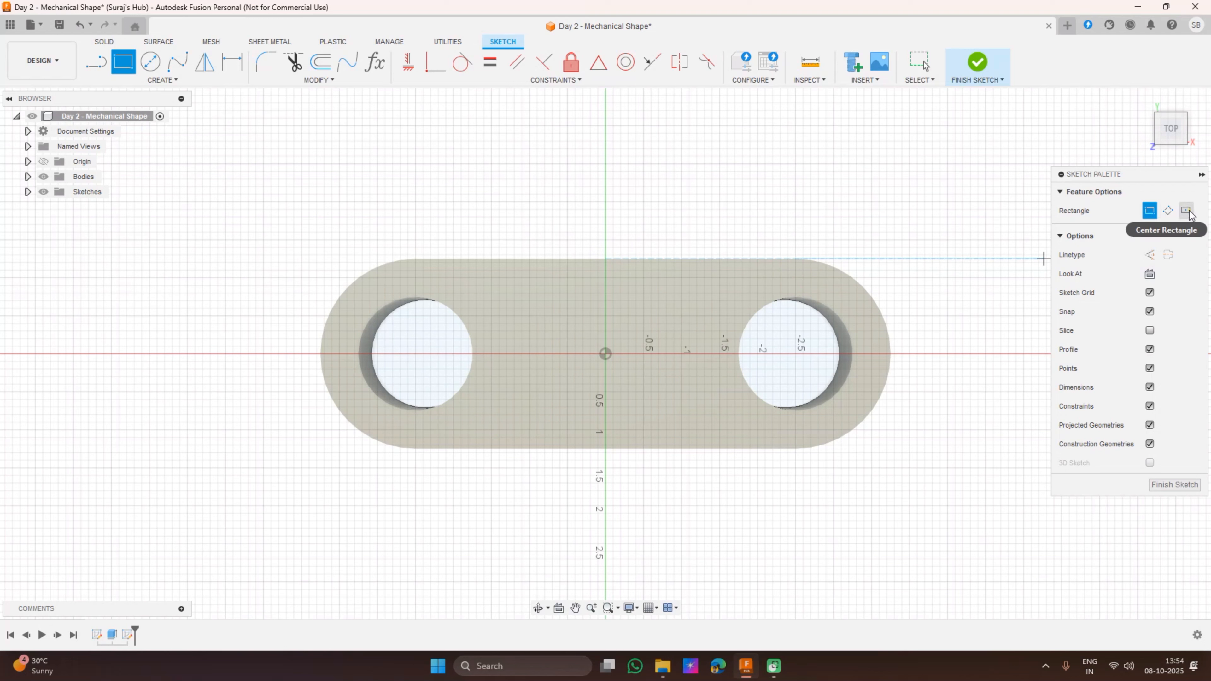
left_click(604, 259)
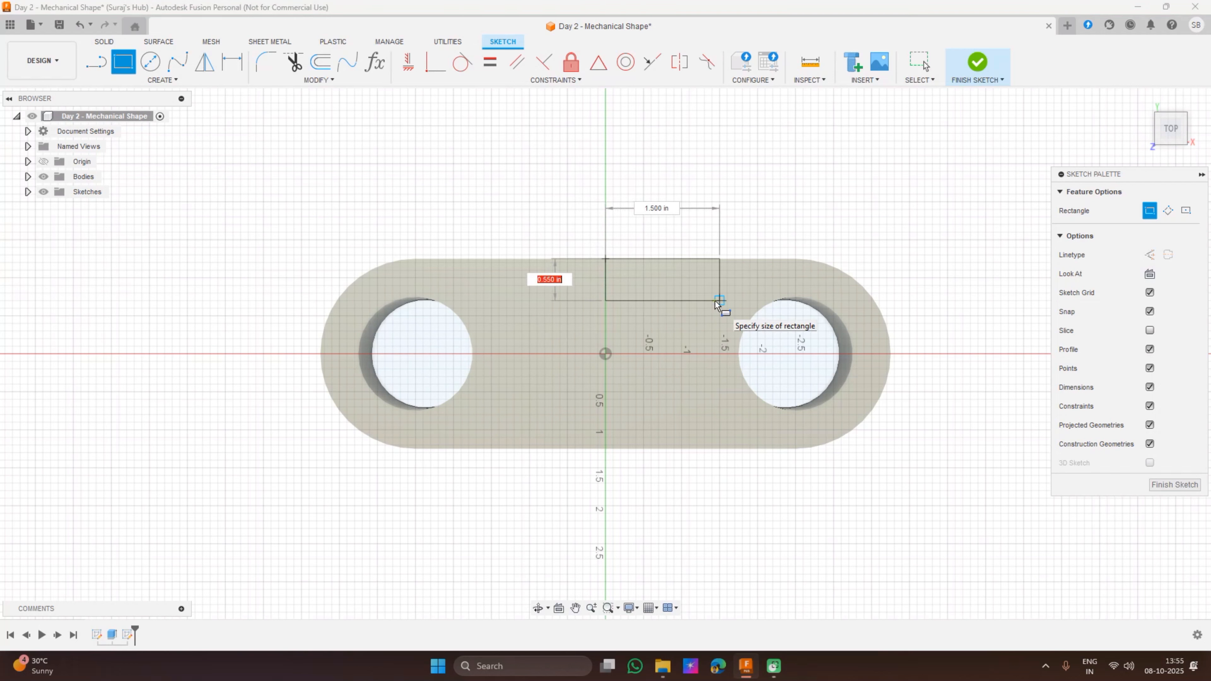
type("0.5")
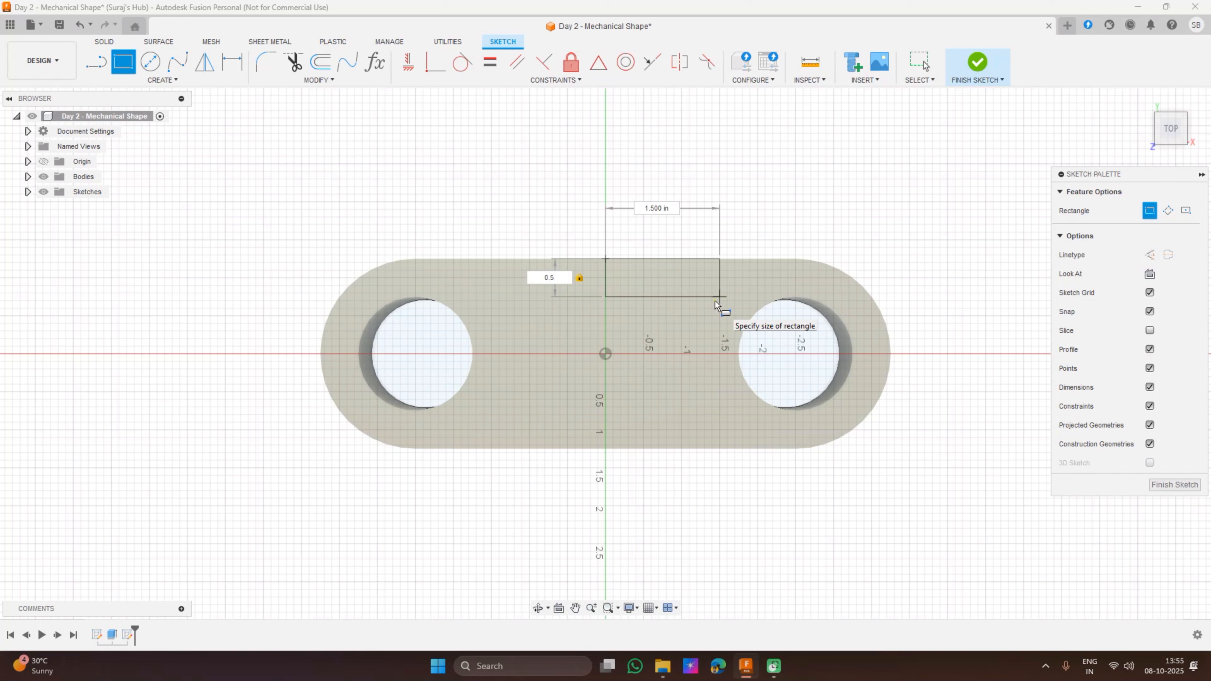
key("Return")
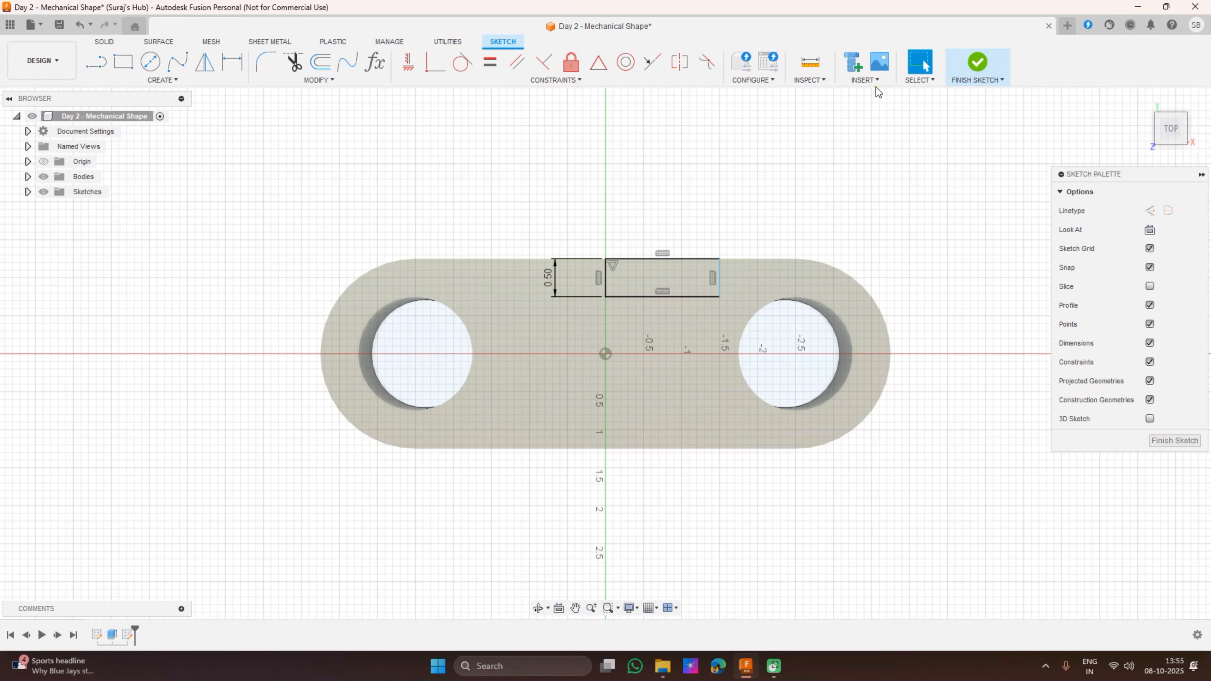
Mirror the rectangle's top, bottom and outer side lines about its side line on the link's centre axis
left_click(164, 80)
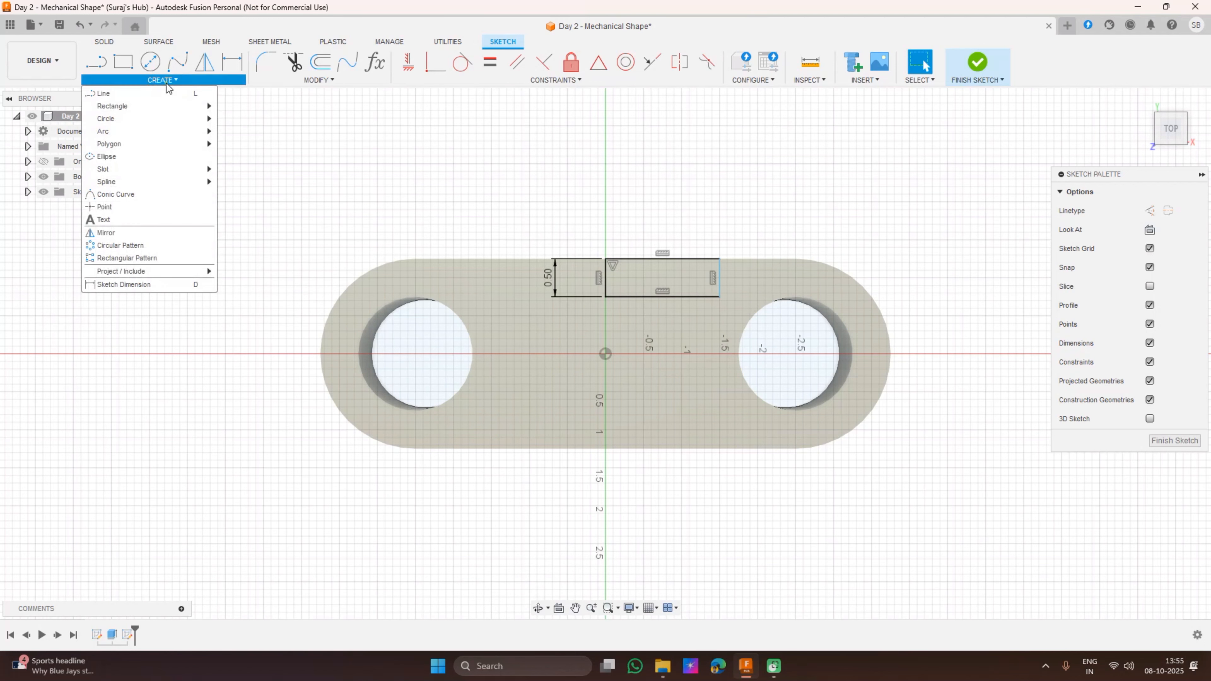
left_click(114, 233)
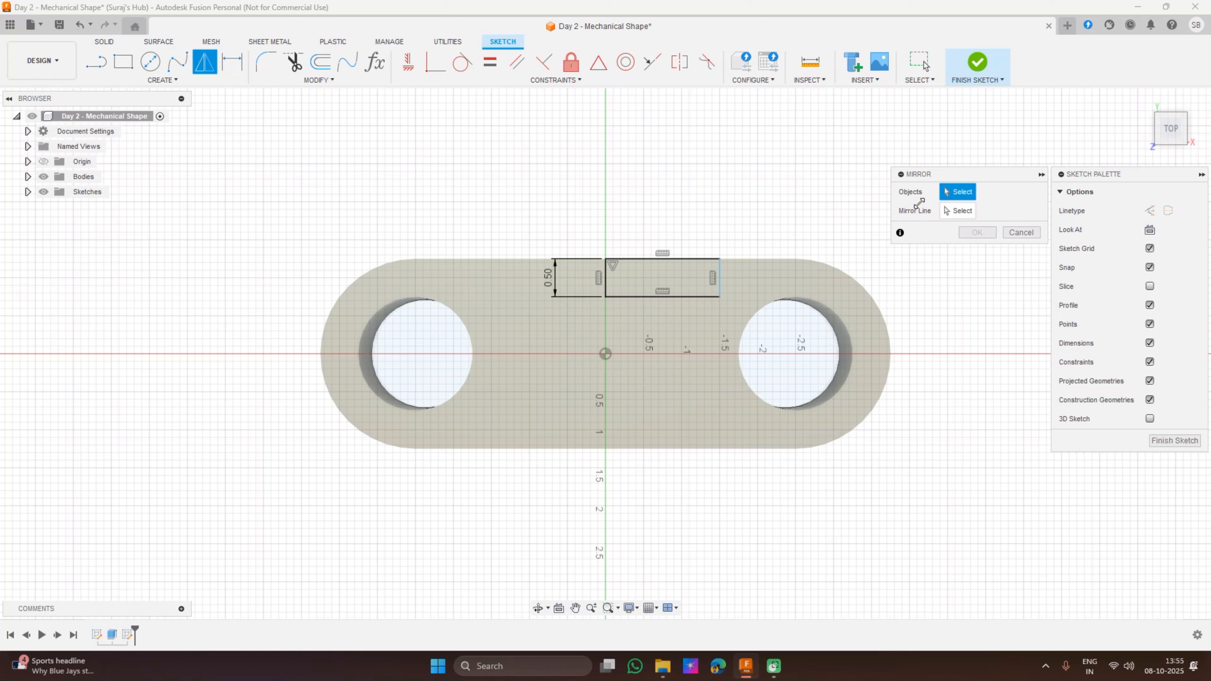
left_click(719, 274)
left_click(705, 296)
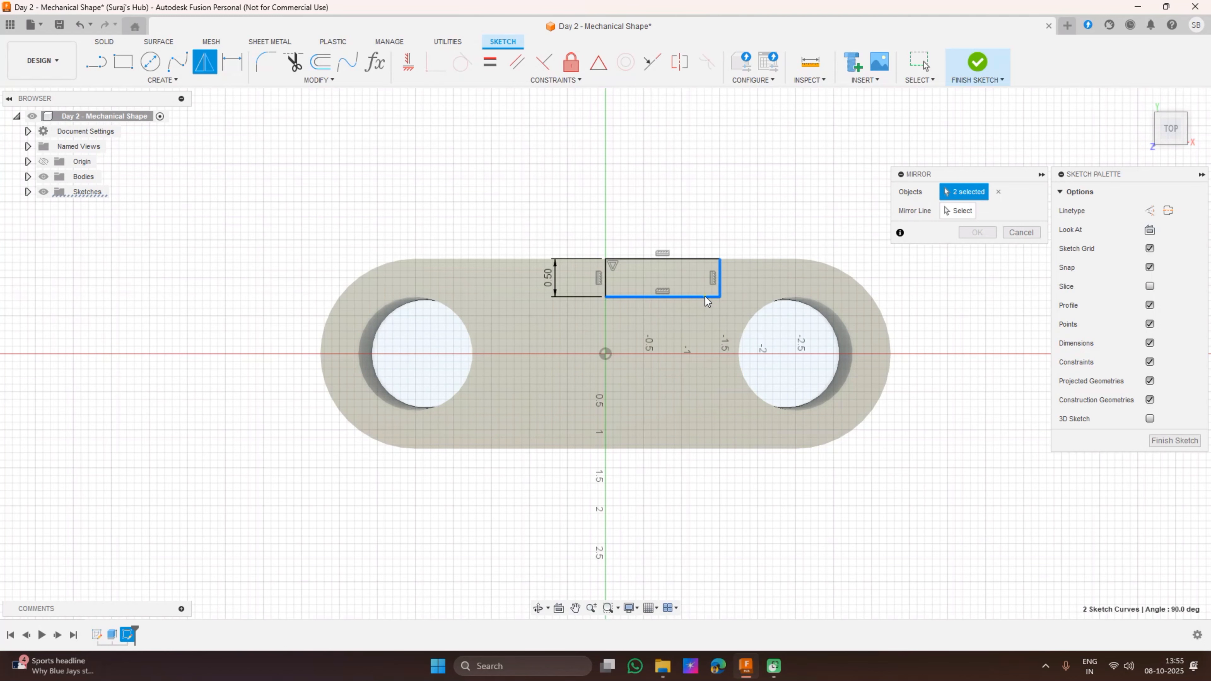
left_click(678, 259)
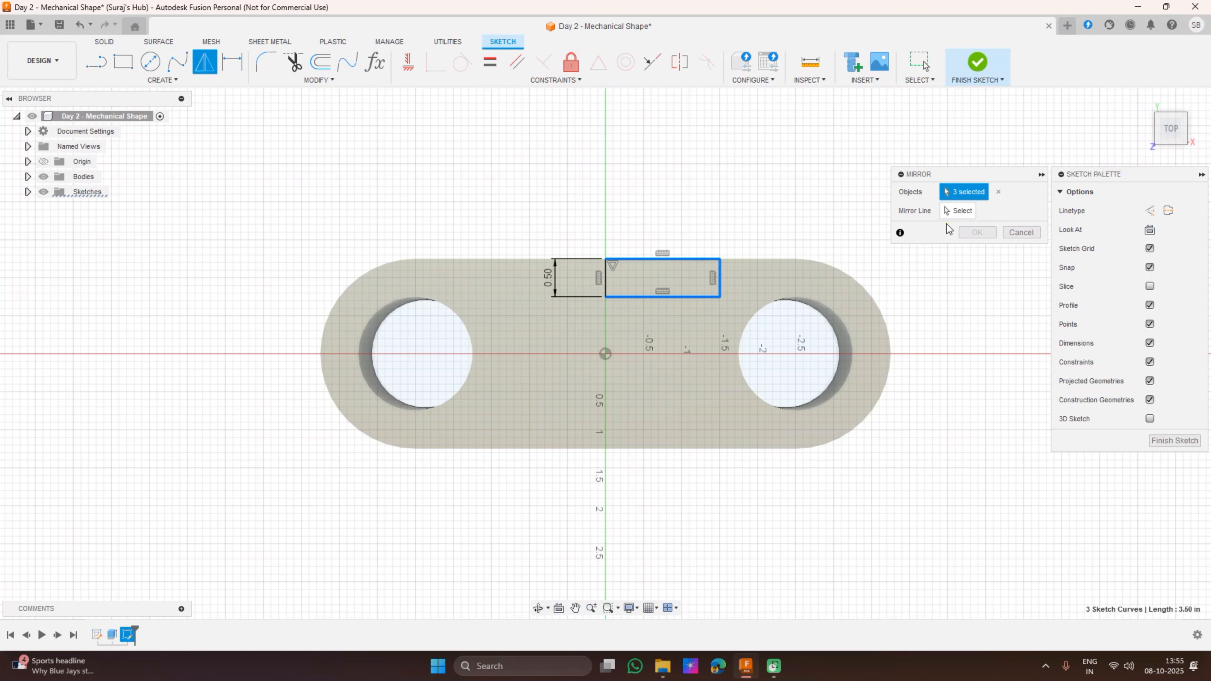
left_click(950, 211)
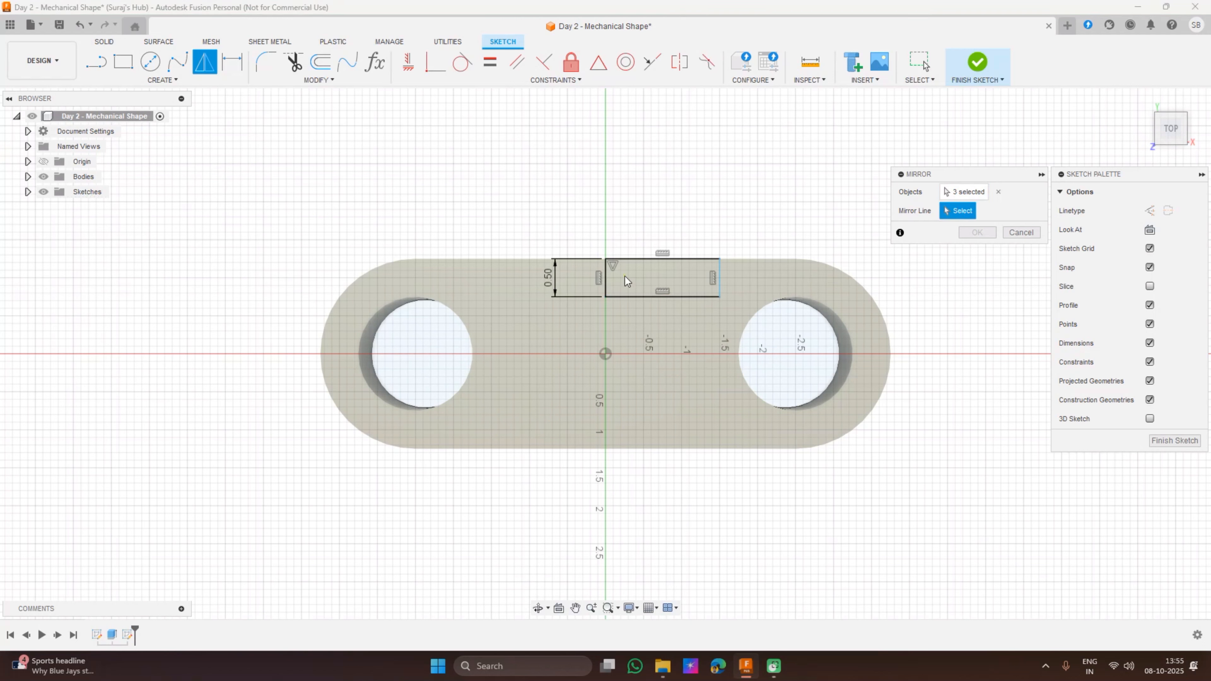
left_click(605, 286)
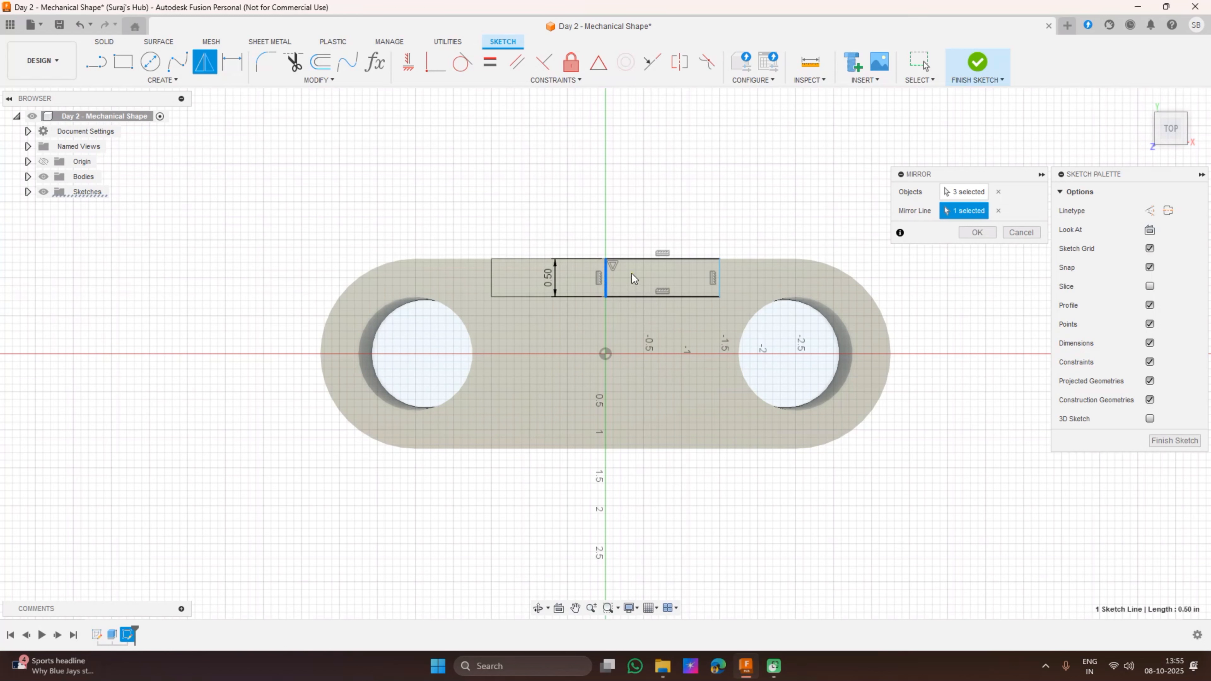
left_click(955, 233)
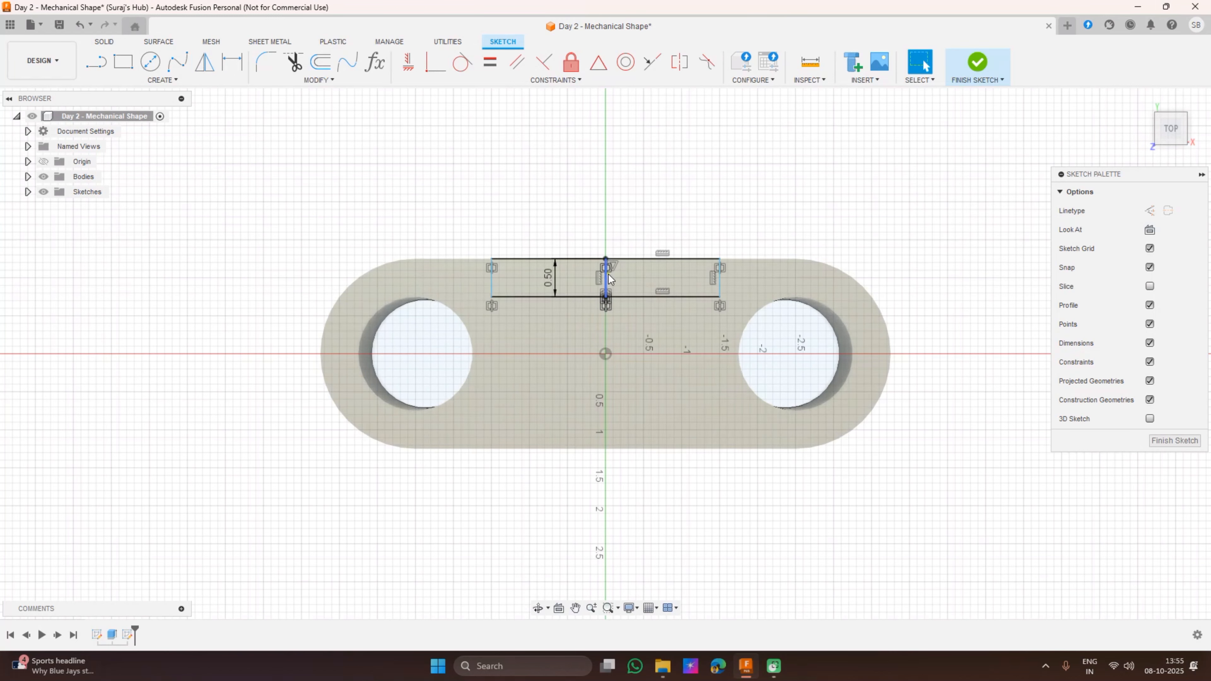
Convert the line between the two mirrored halves to construction geometry and finish the sketch
left_click(607, 279)
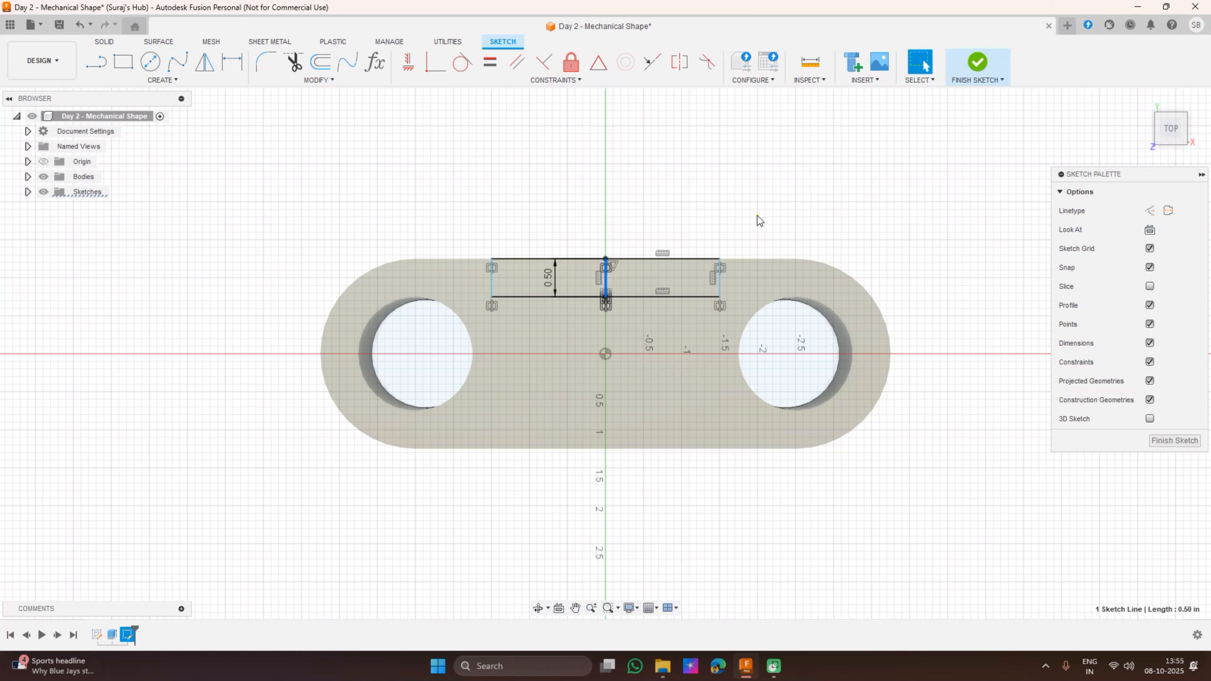
key("x")
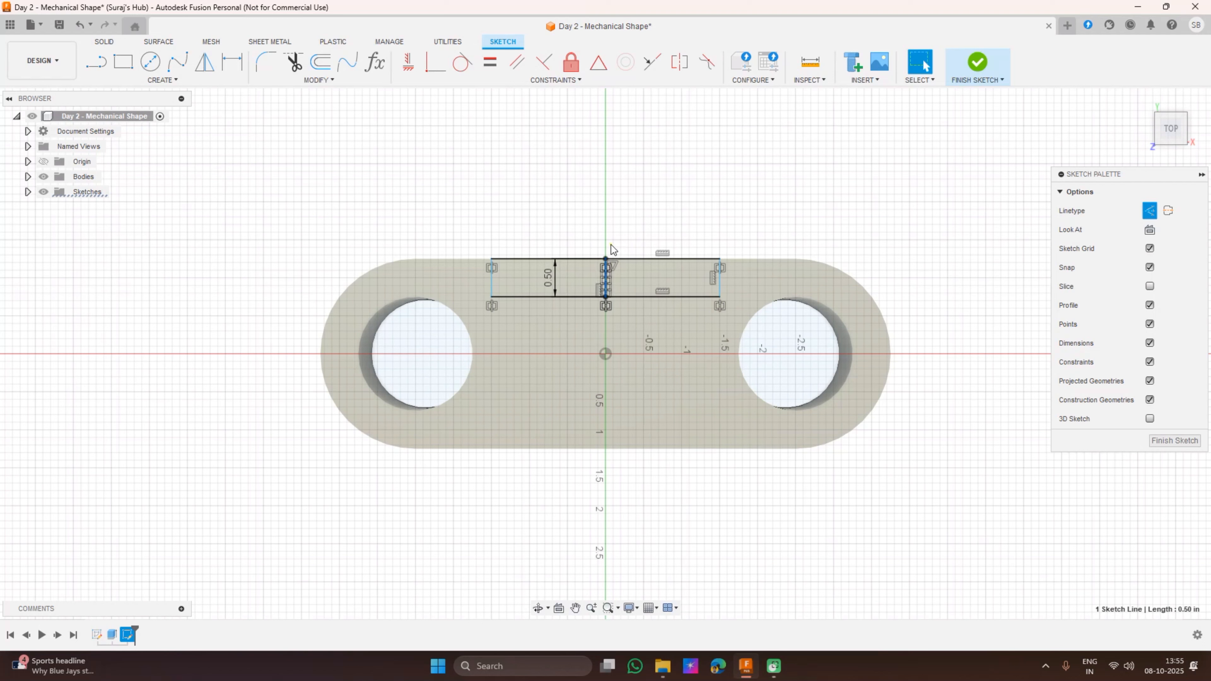
left_click(975, 68)
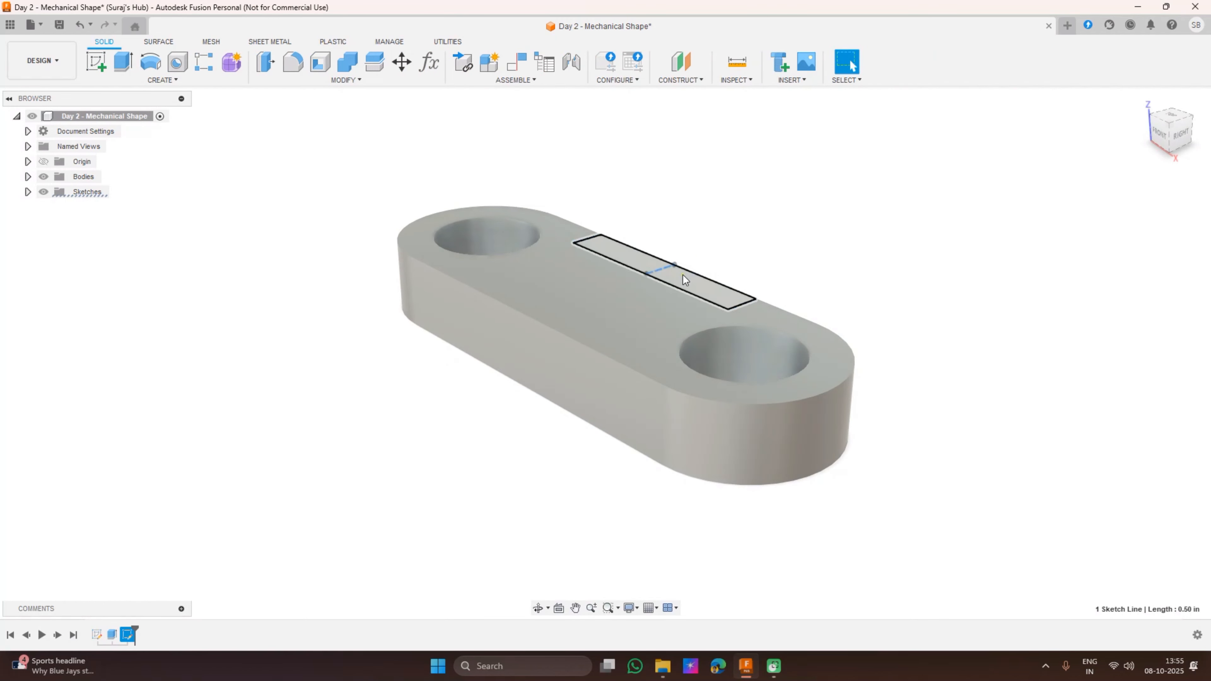
Extrude the mirrored rectangle profile upward from the link's top face, joined to the body, to form an upright plate
left_click(123, 62)
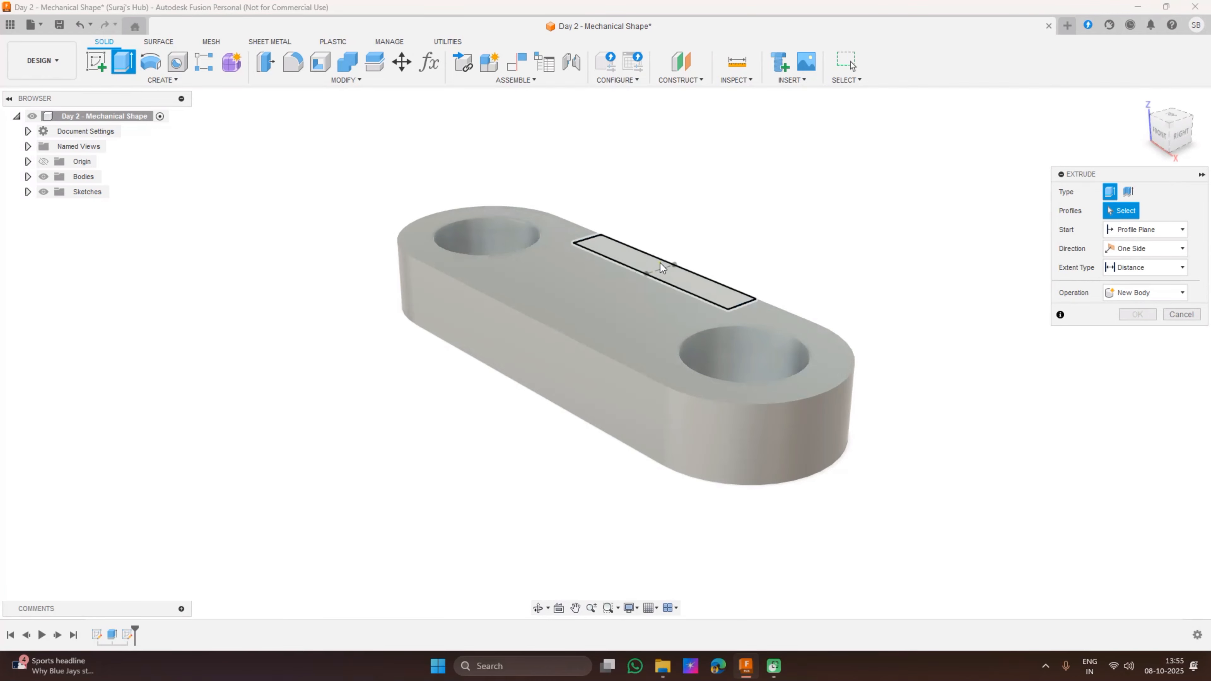
left_click(644, 265)
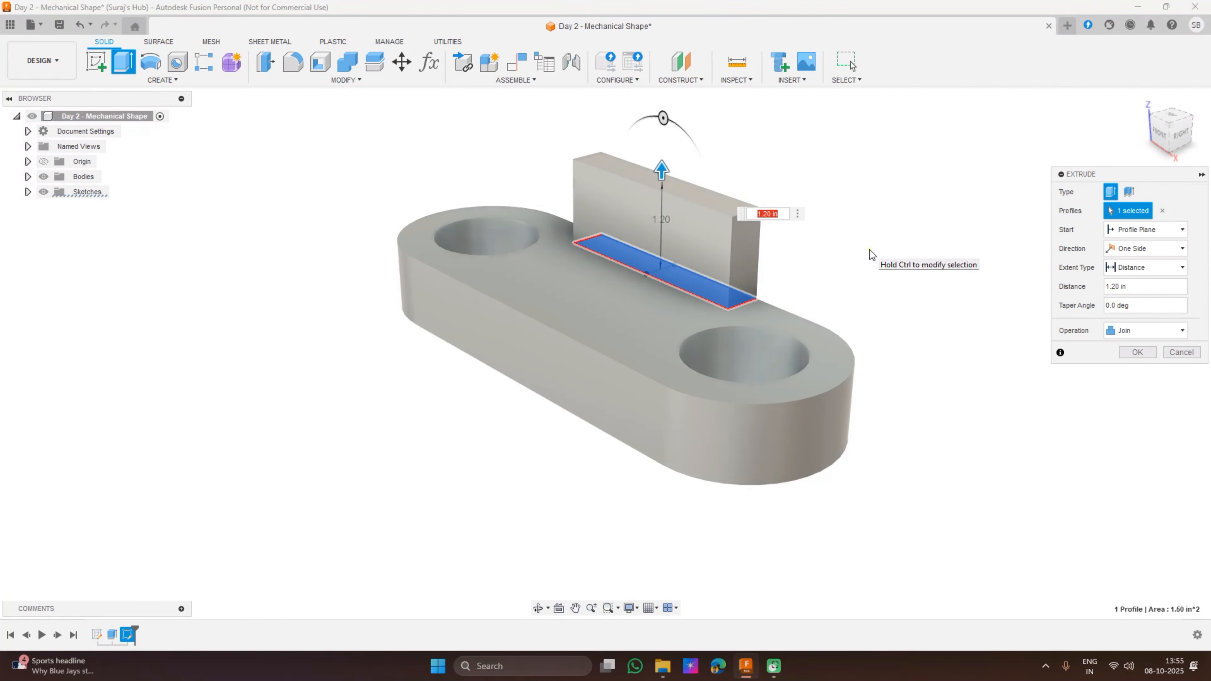
key("Return")
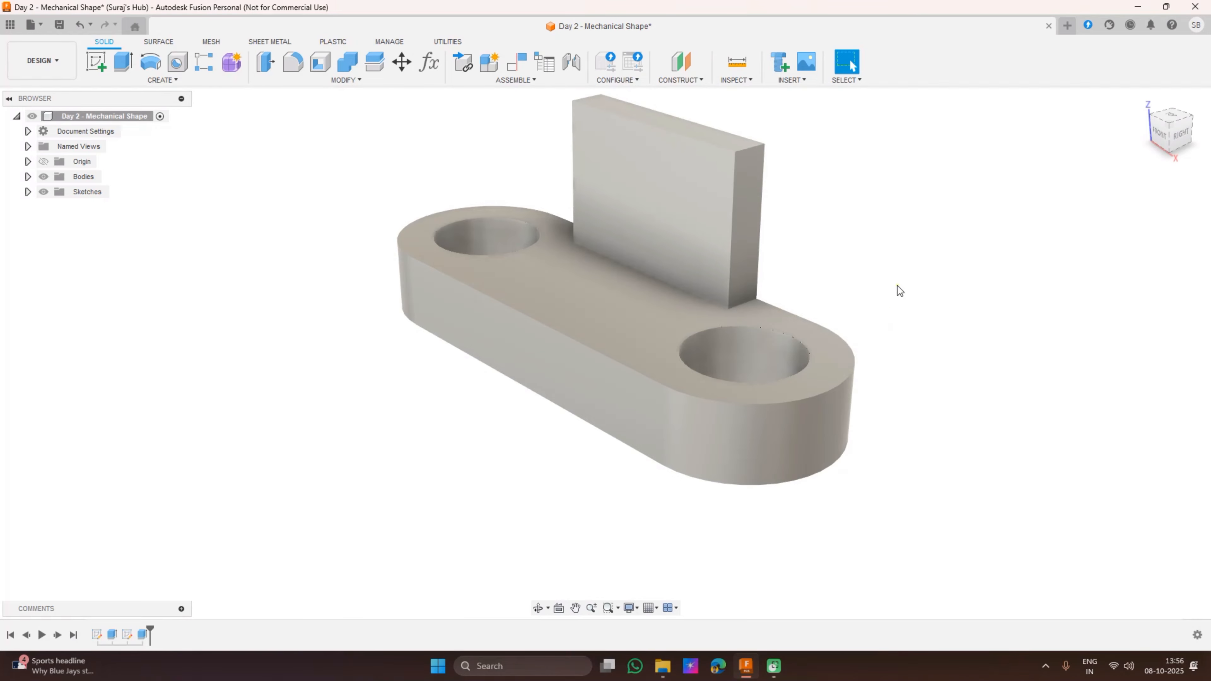
Try to sketch a slanted line on the plate's end face, from near its upper front edge down to the link's front top edge
middle_click_drag(917, 360, 865, 401)
left_click_drag(865, 401, 816, 436)
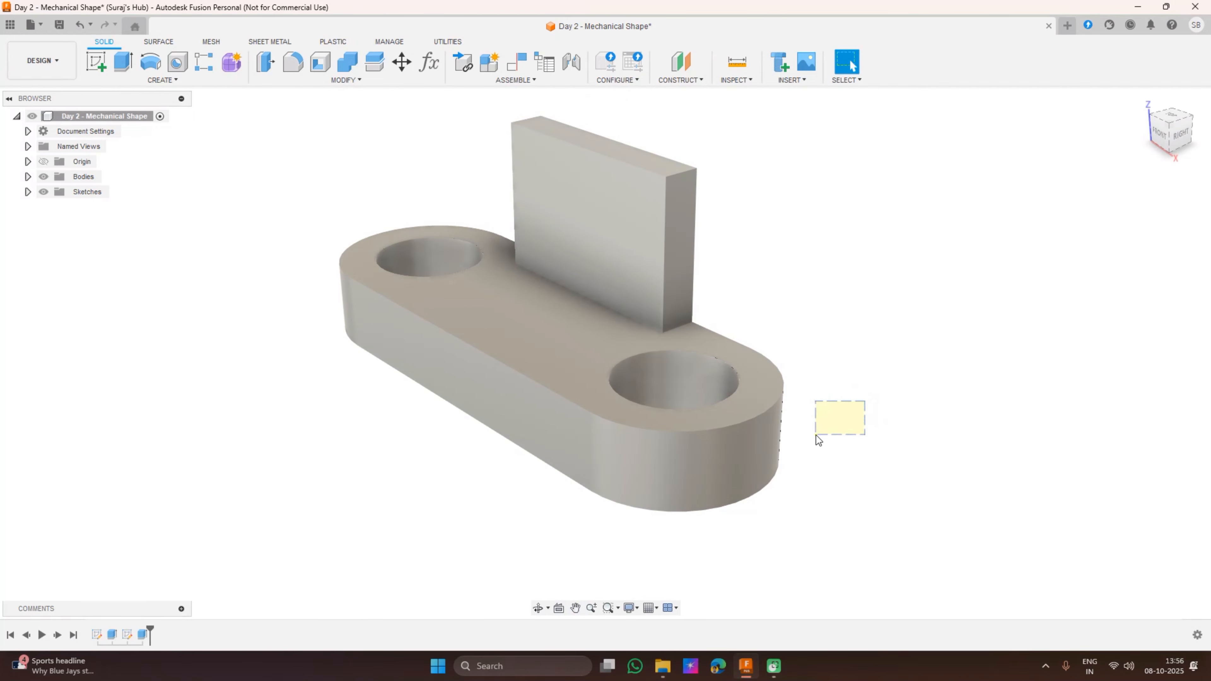
mouse_move(867, 407)
middle_mouse_down("shift")
mouse_move(879, 412)
mouse_move(697, 392)
mouse_move(815, 374)
mouse_move(916, 401)
mouse_move(995, 313)
mouse_move(838, 398)
mouse_move(873, 401)
middle_mouse_up("shift")
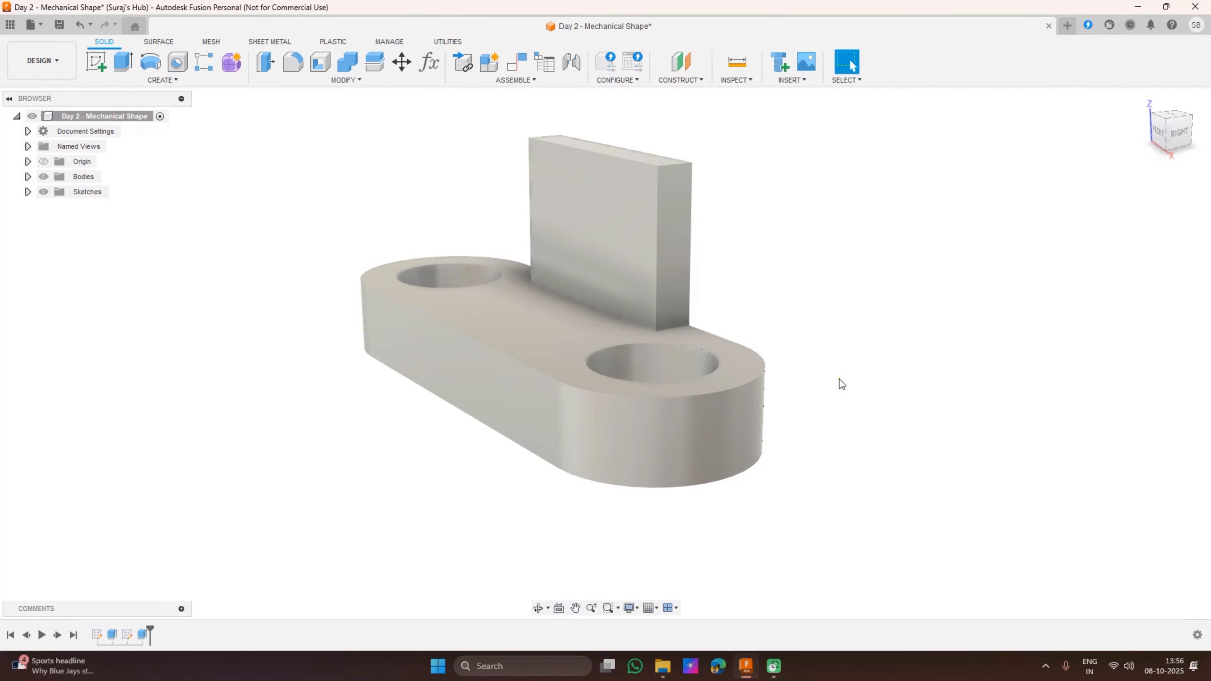
left_click(102, 64)
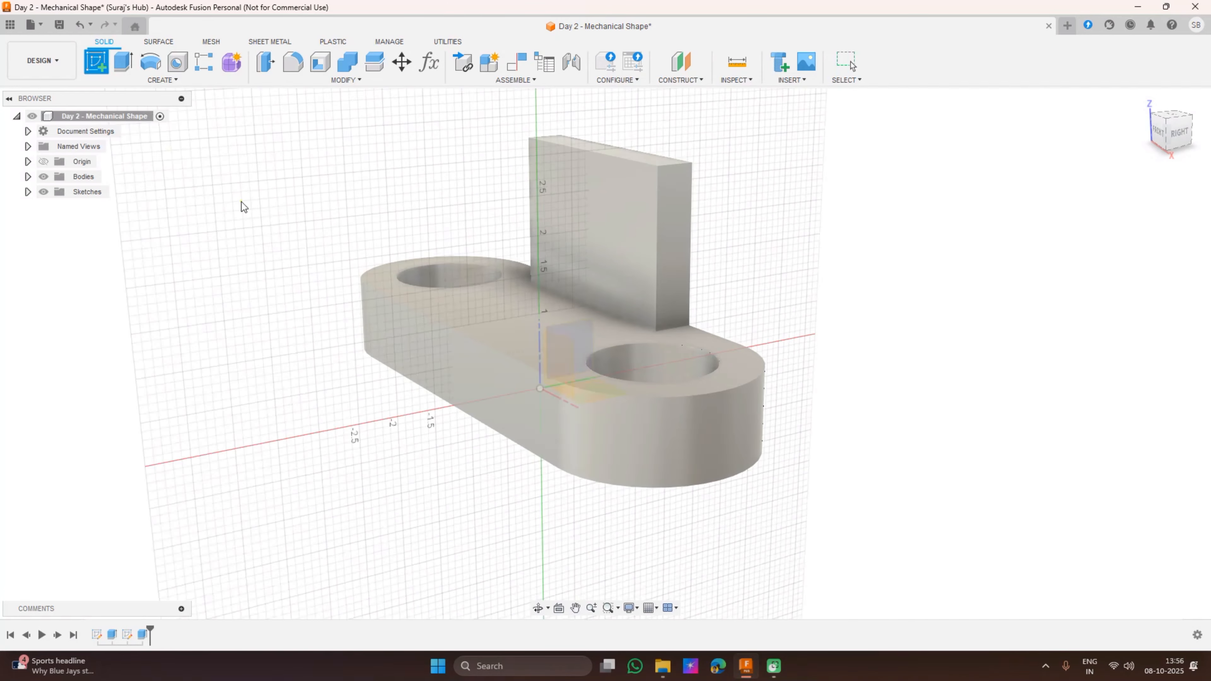
left_click(682, 240)
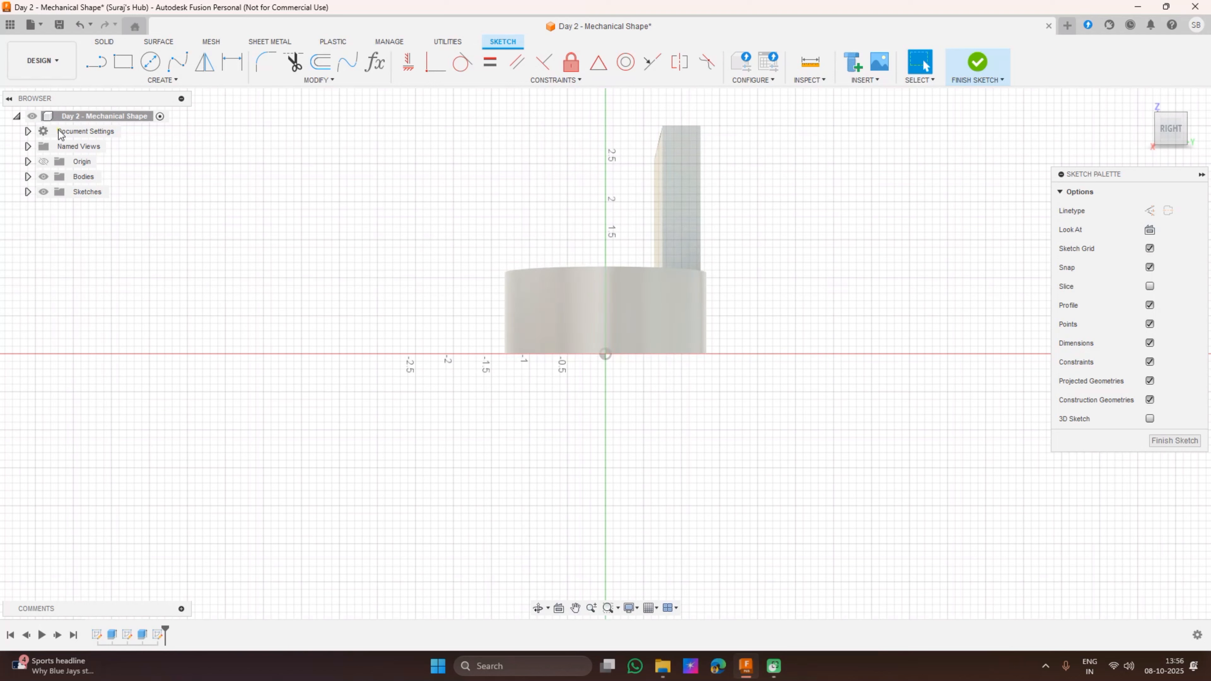
left_click(100, 63)
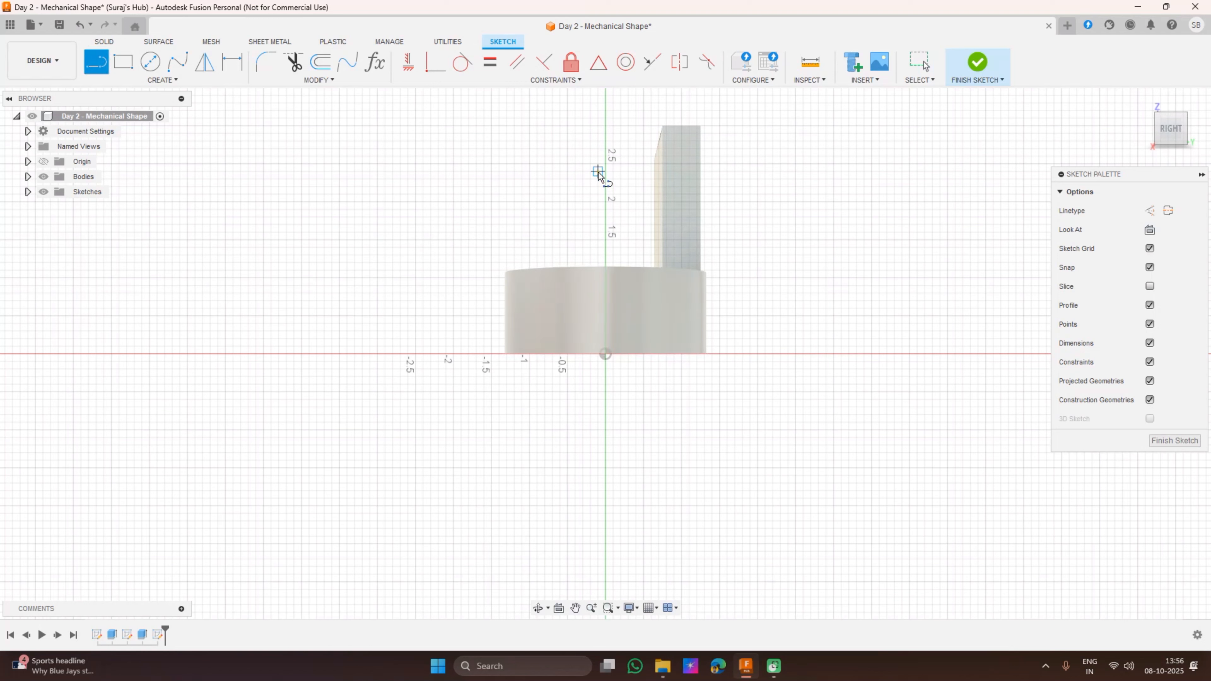
left_click(652, 149)
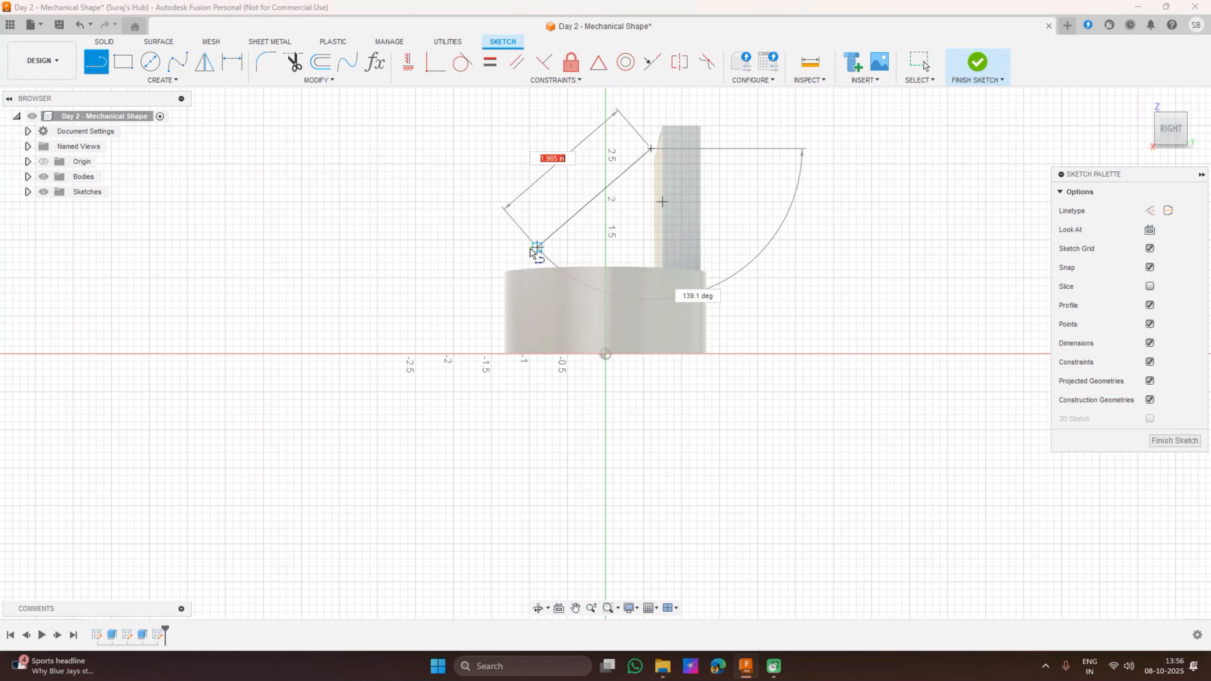
left_click(498, 278)
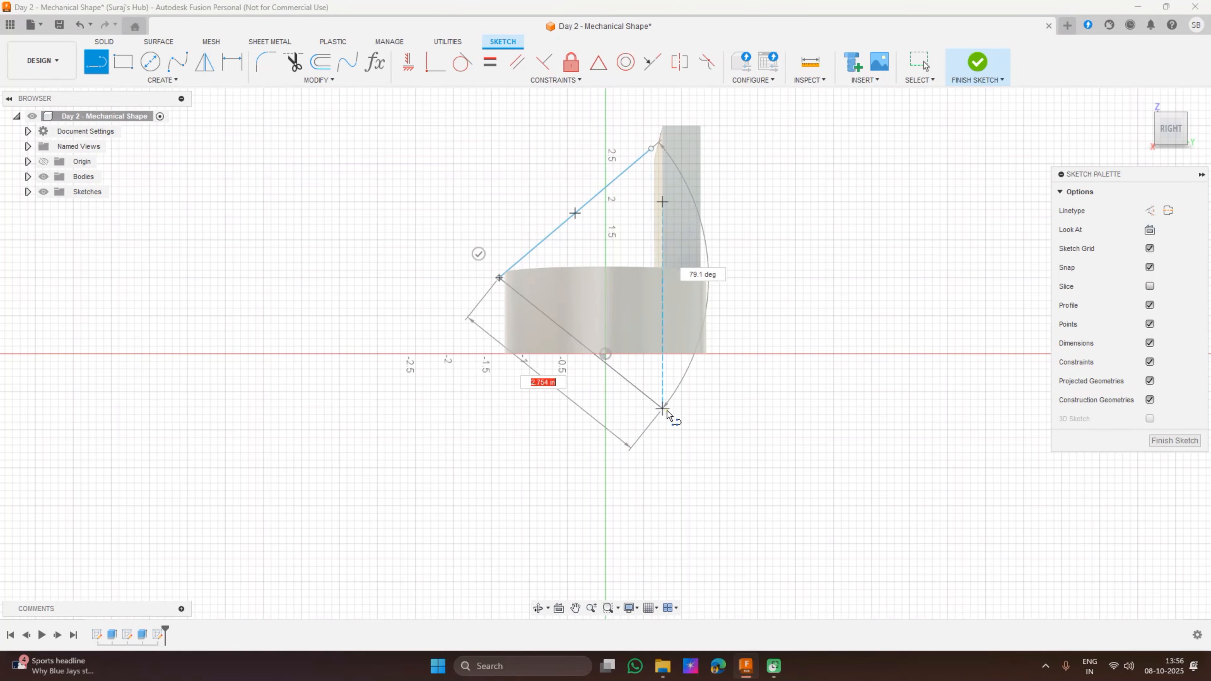
middle_click_drag(617, 420, 641, 465, "shift")
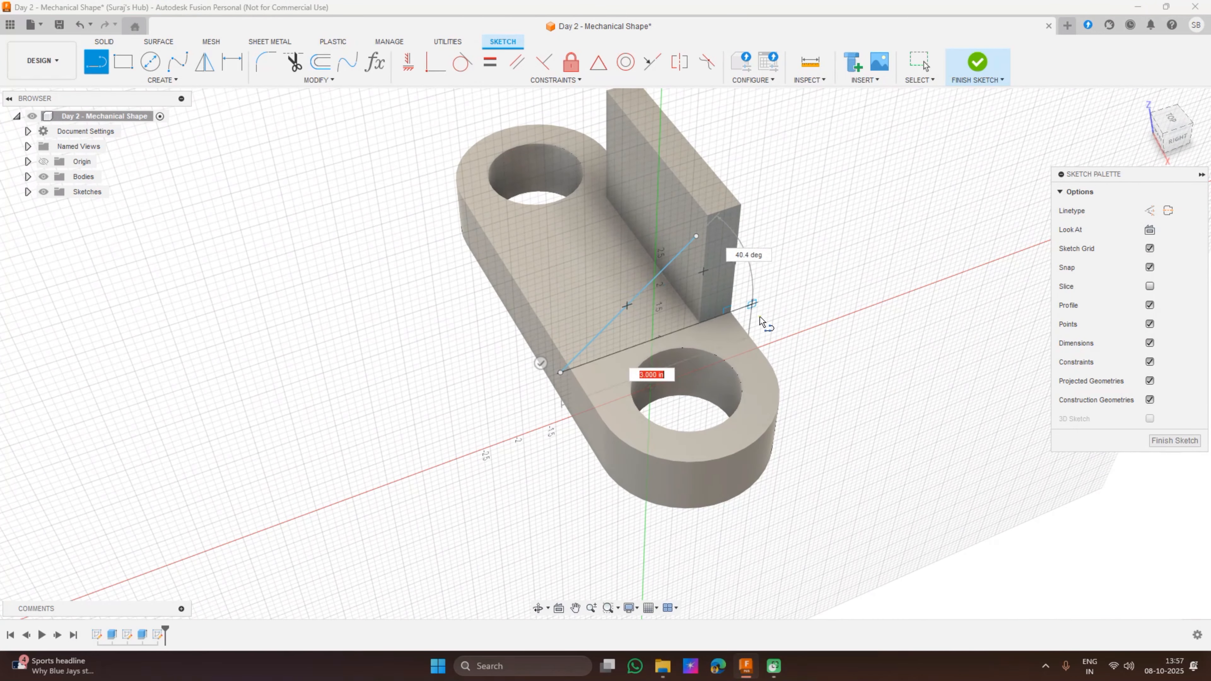
key("ctrl+z")
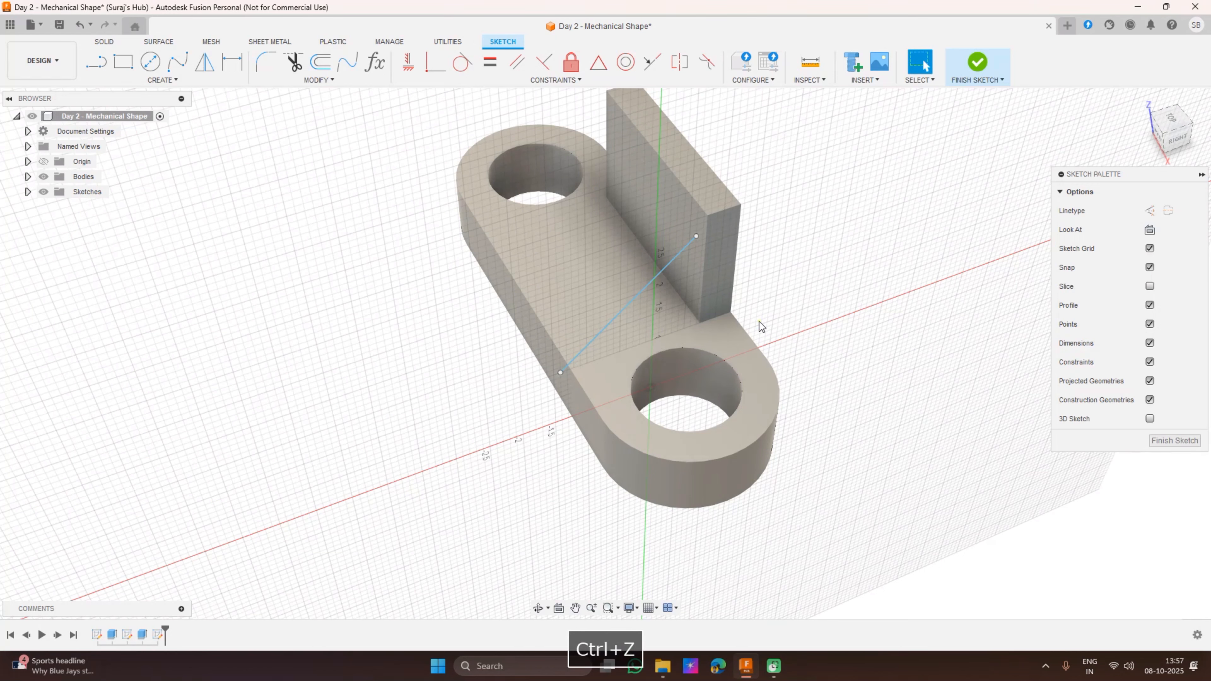
key("ctrl+z")
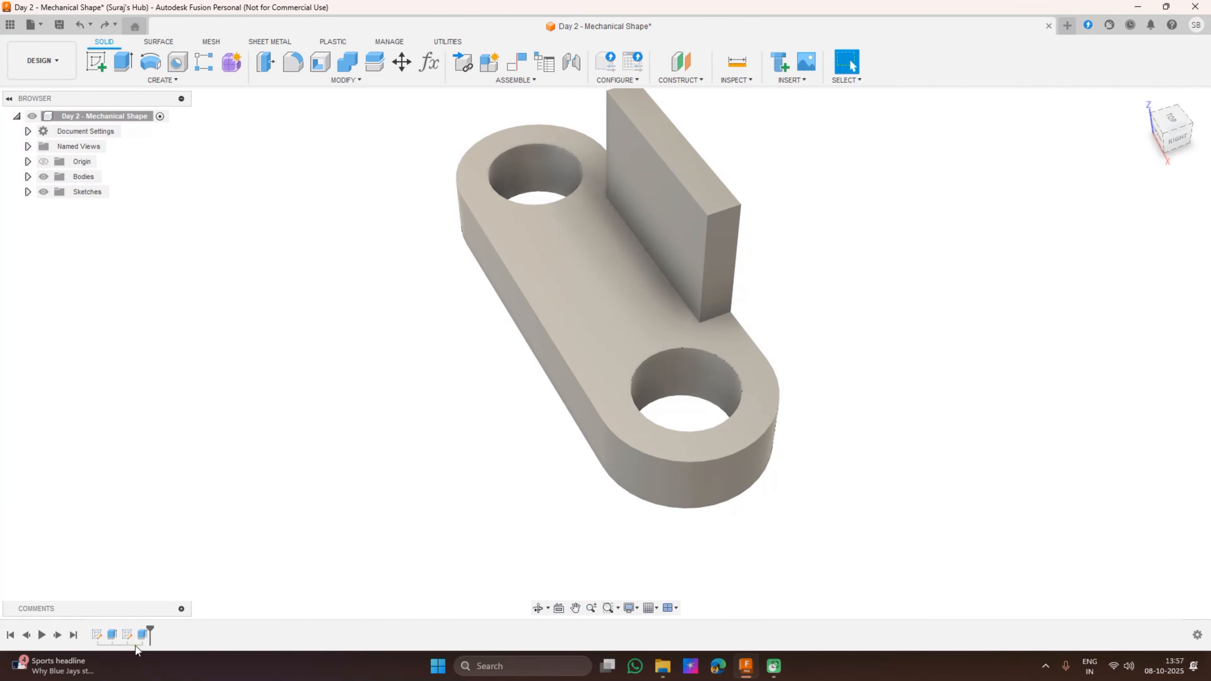
middle_click_drag(874, 470, 872, 440, "shift")
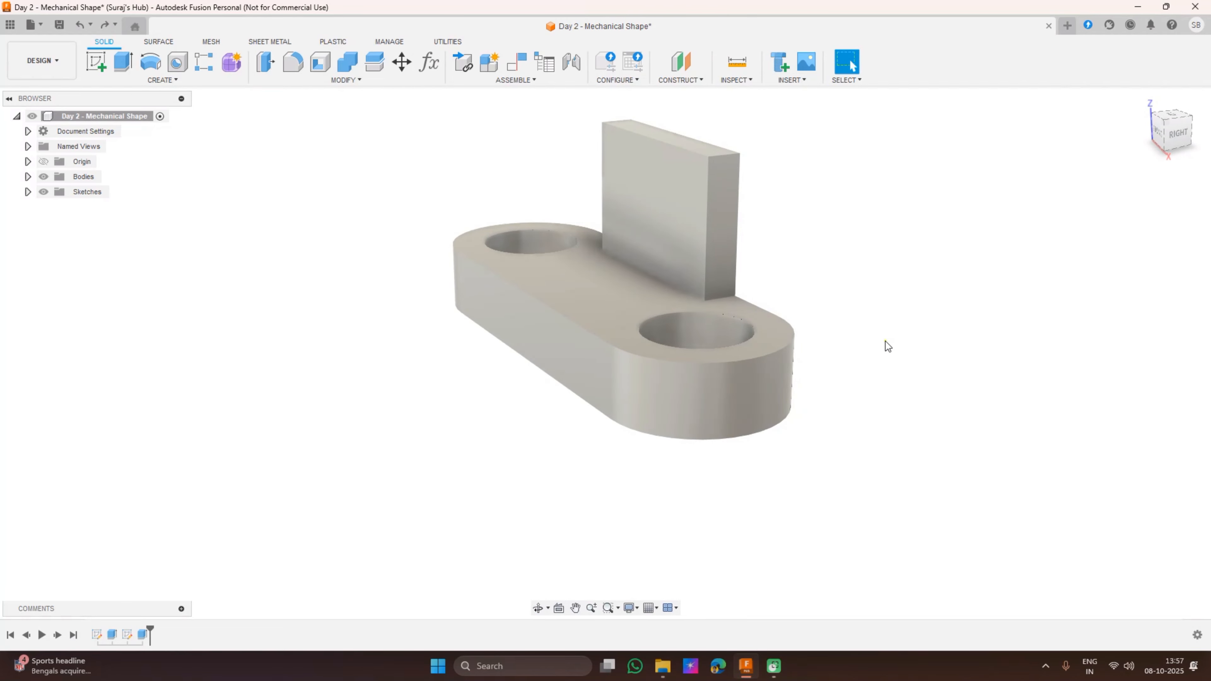
left_click(95, 62)
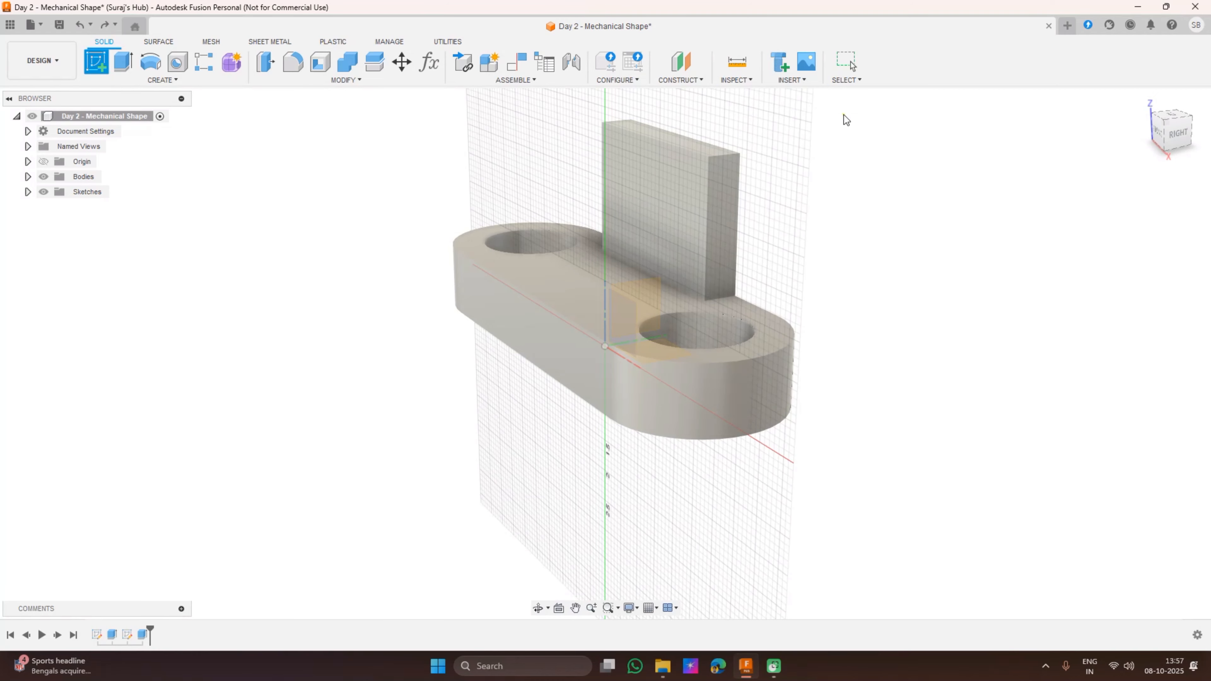
key("Escape")
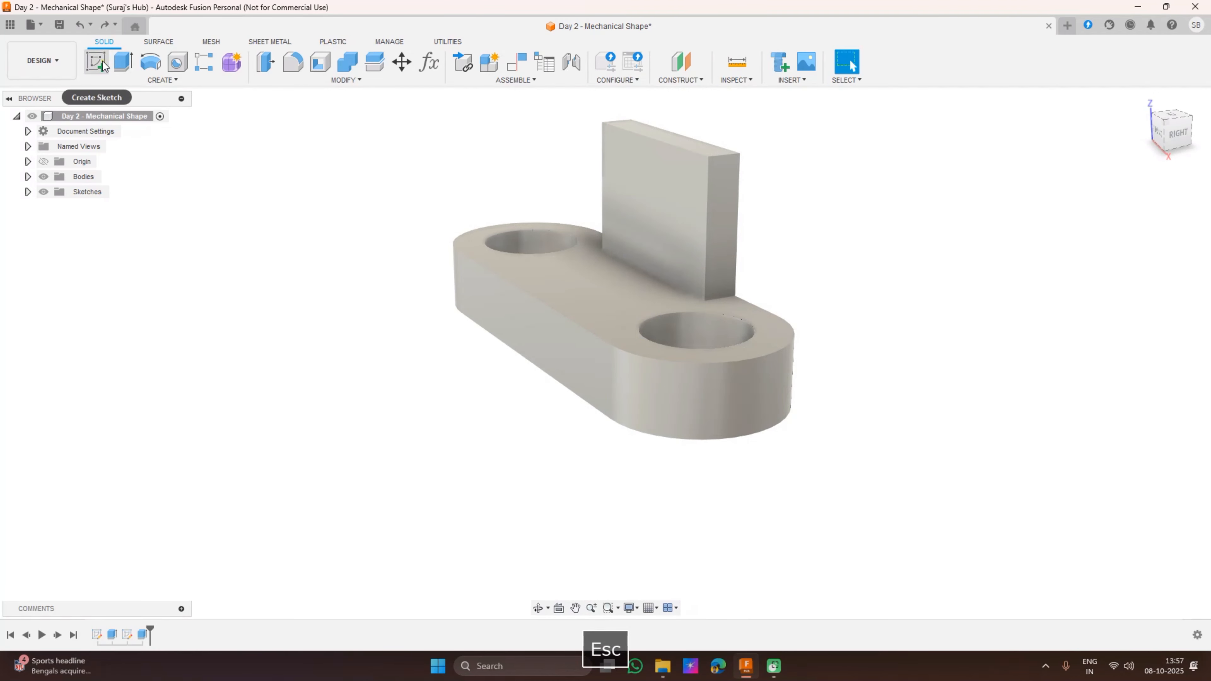
Construct a midplane between the plate's two end faces and start a sketch on it
left_click(696, 81)
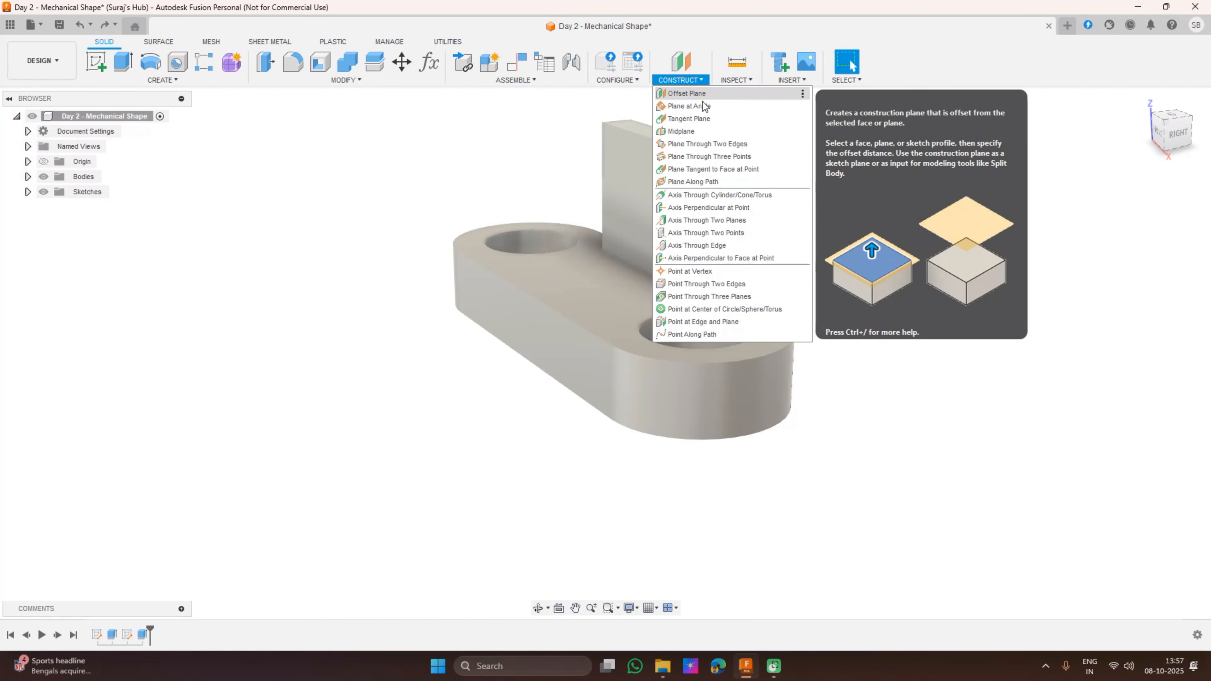
left_click(683, 132)
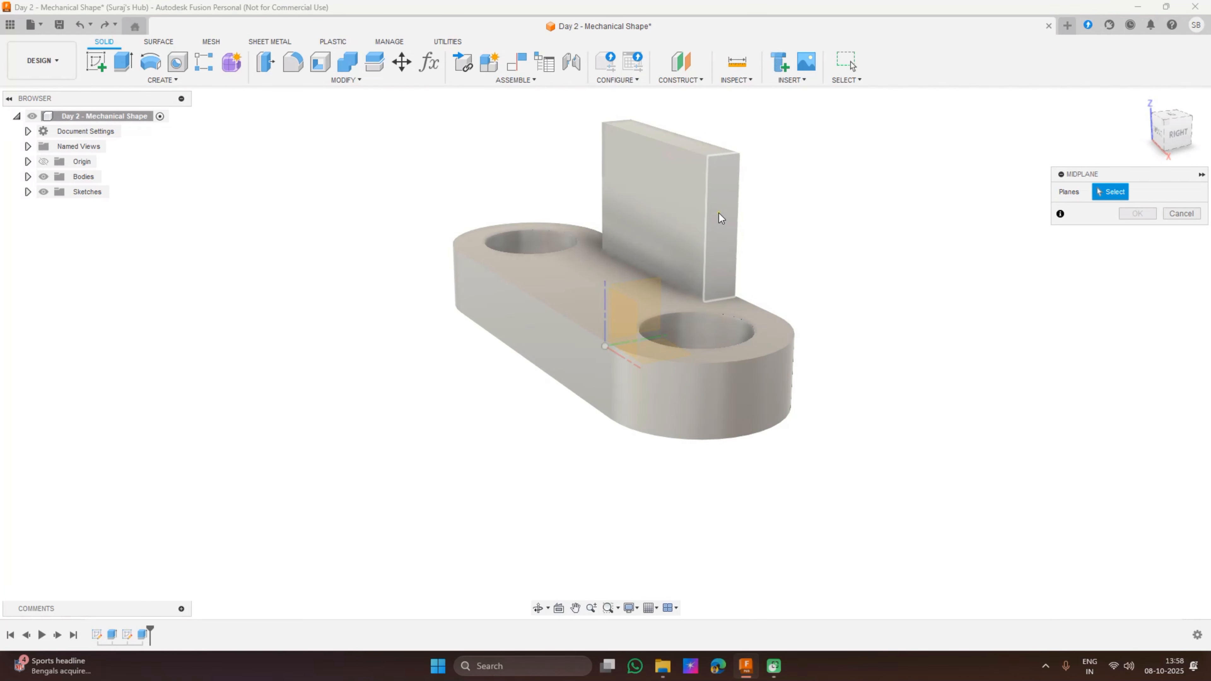
left_click(720, 221)
middle_click_drag(606, 394, 756, 407, "shift")
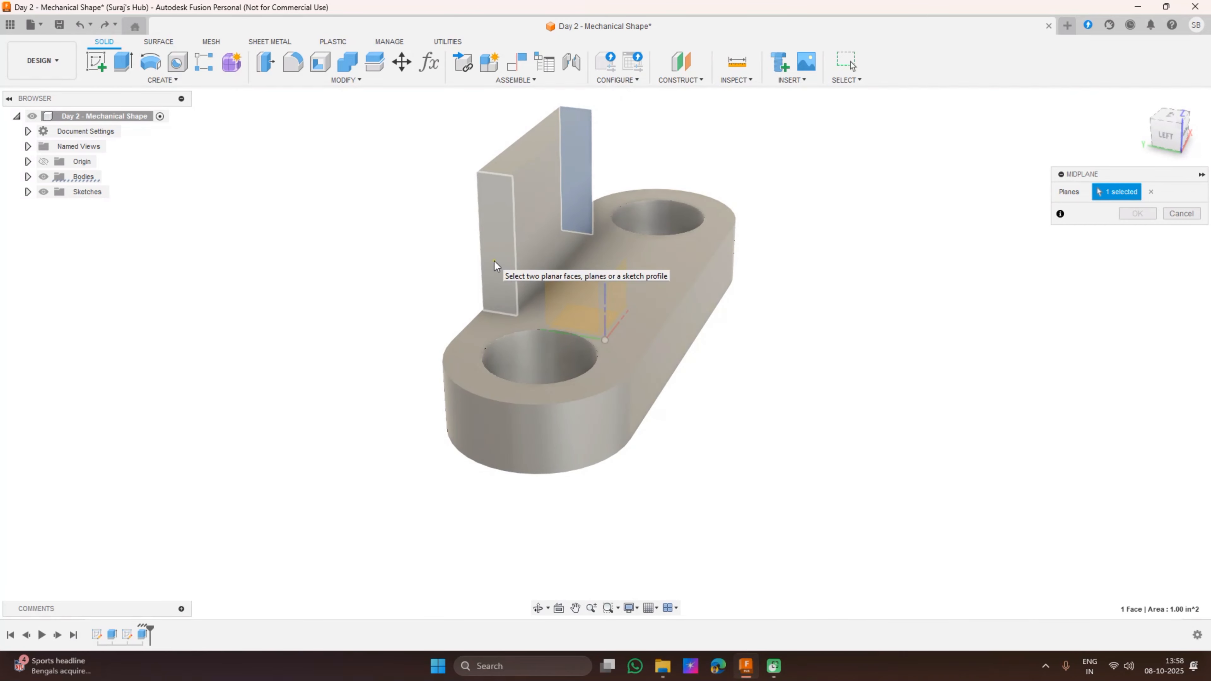
left_click(496, 270)
middle_click_drag(940, 320, 1023, 265, "shift")
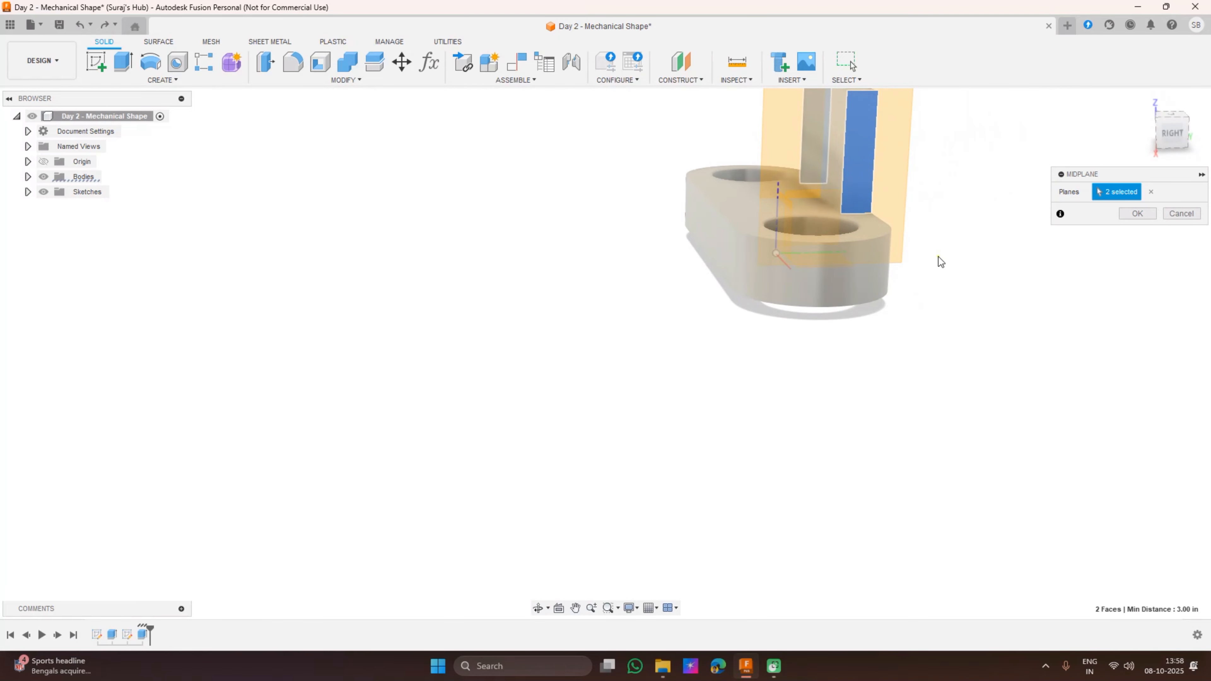
middle_click_drag(939, 261, 698, 403, "shift")
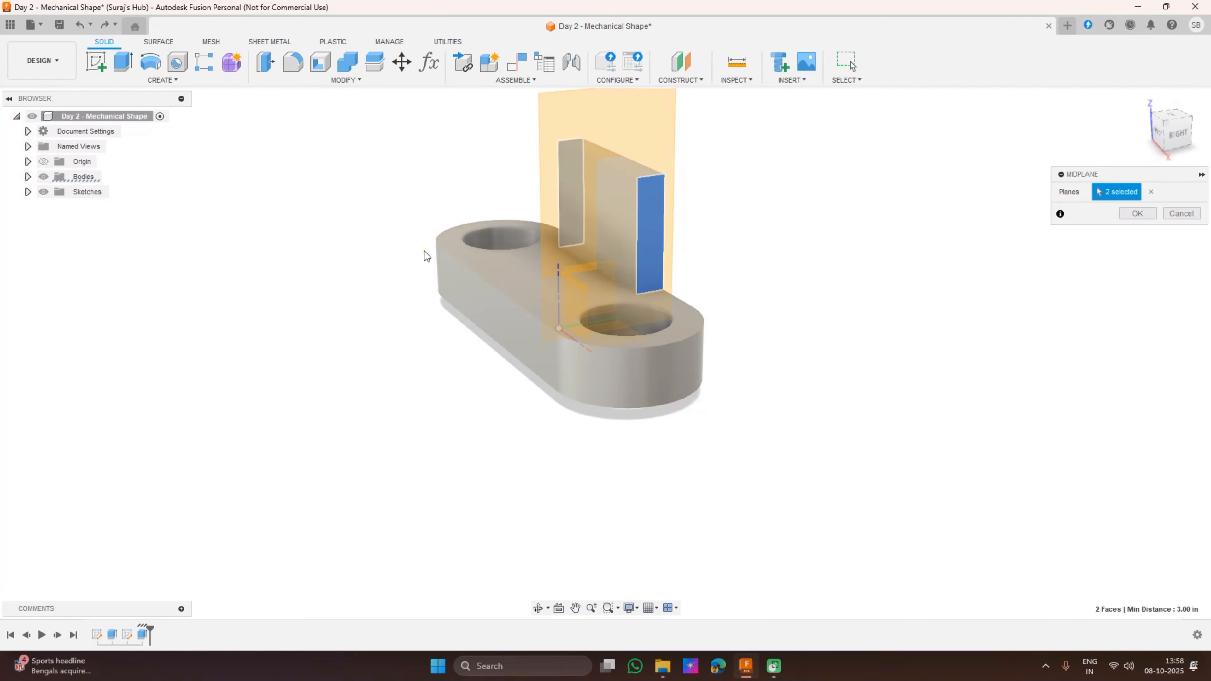
left_click(96, 62)
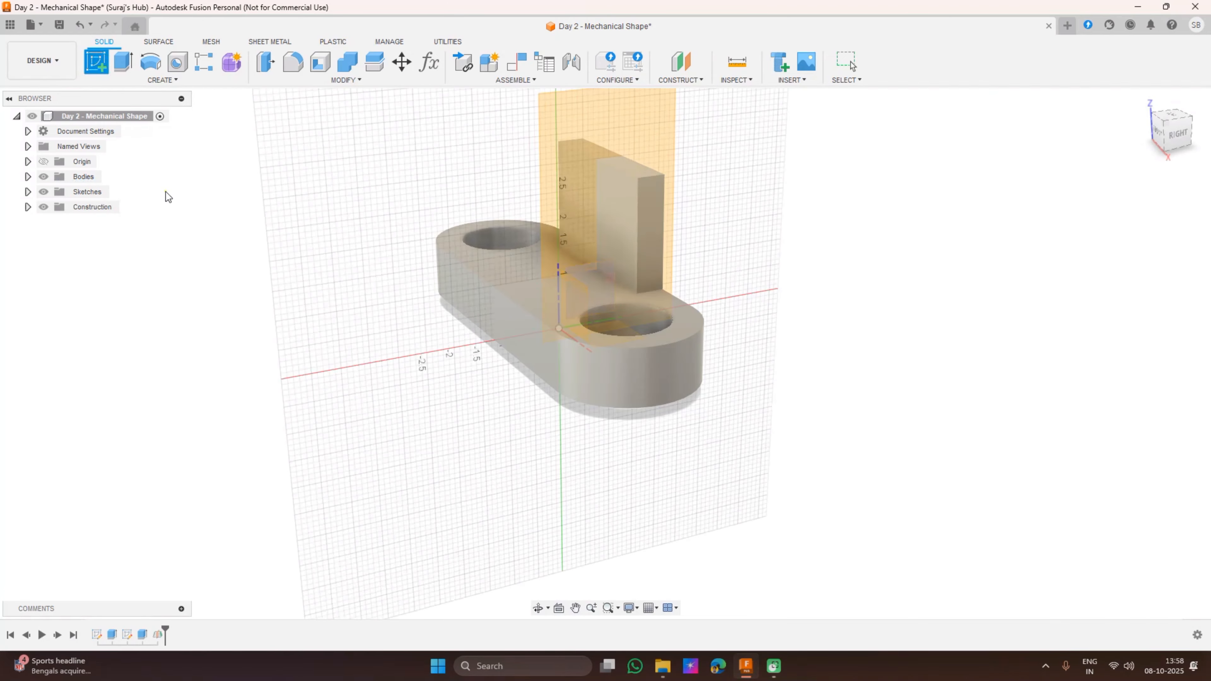
left_click(630, 103)
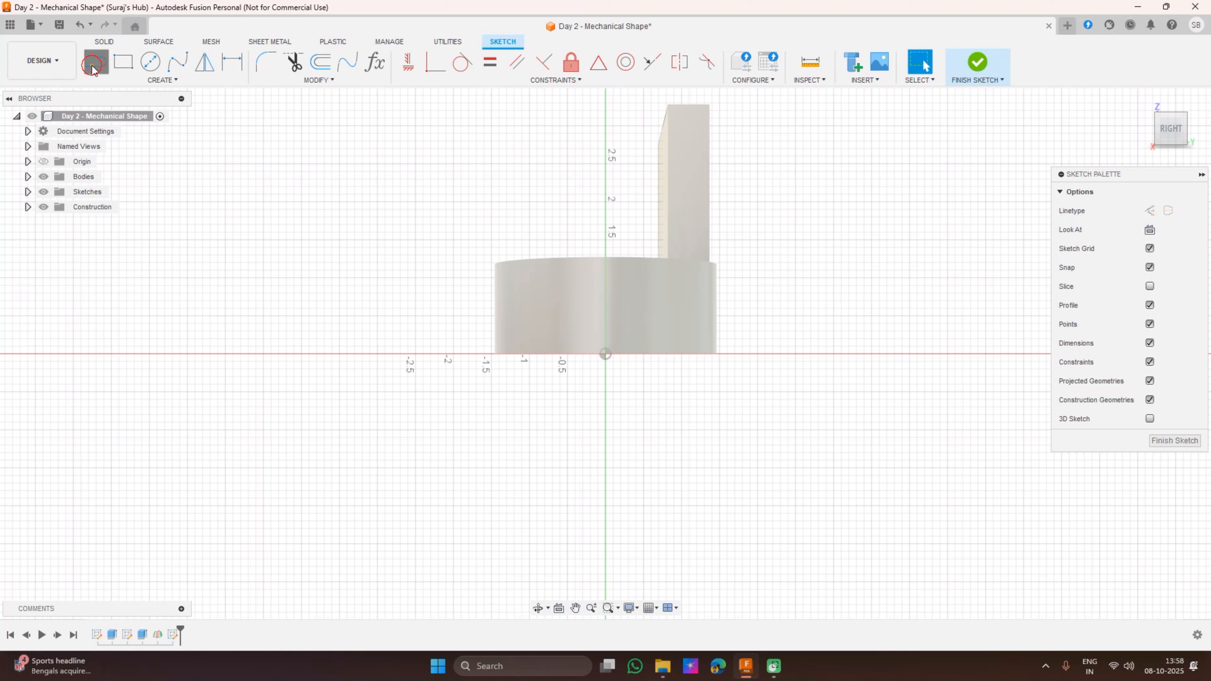
left_click(93, 68)
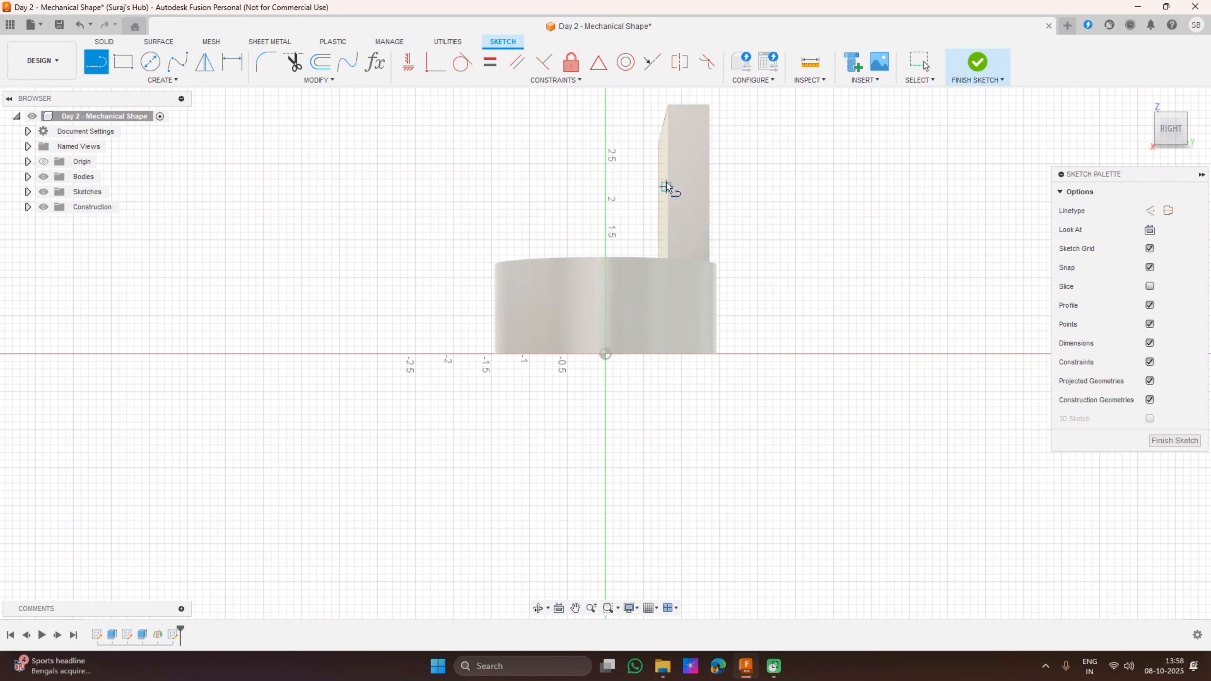
left_click(659, 133)
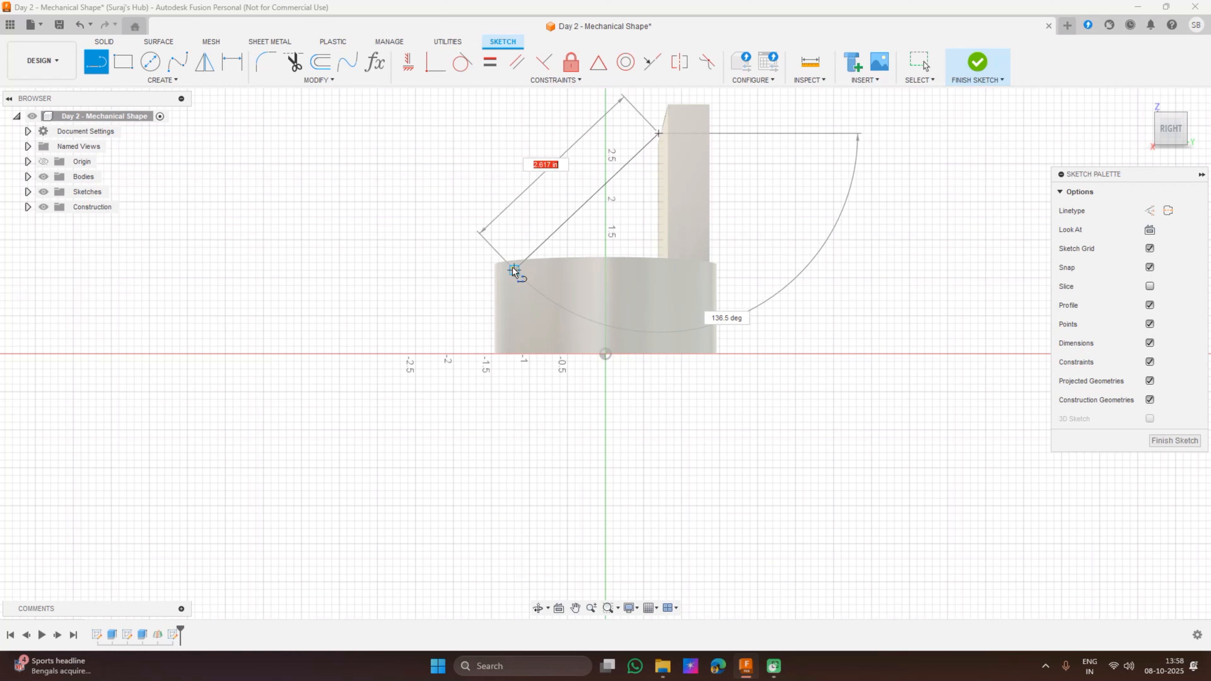
key("Escape")
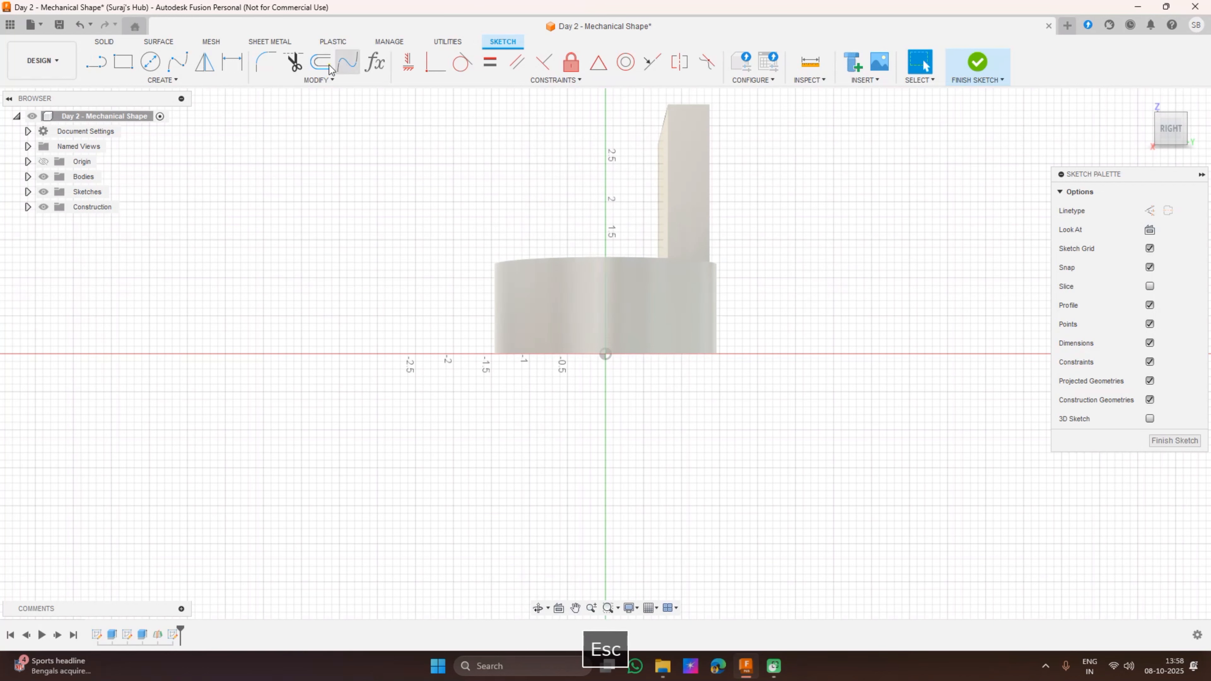
left_click(175, 63)
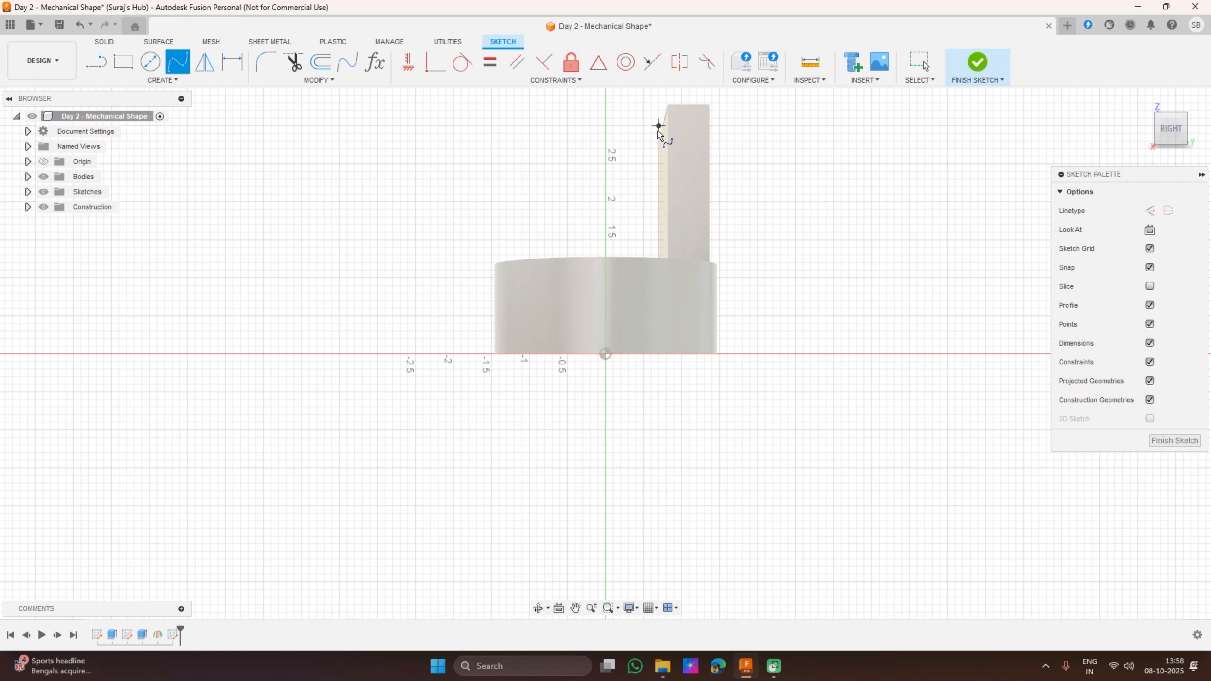
key("Escape")
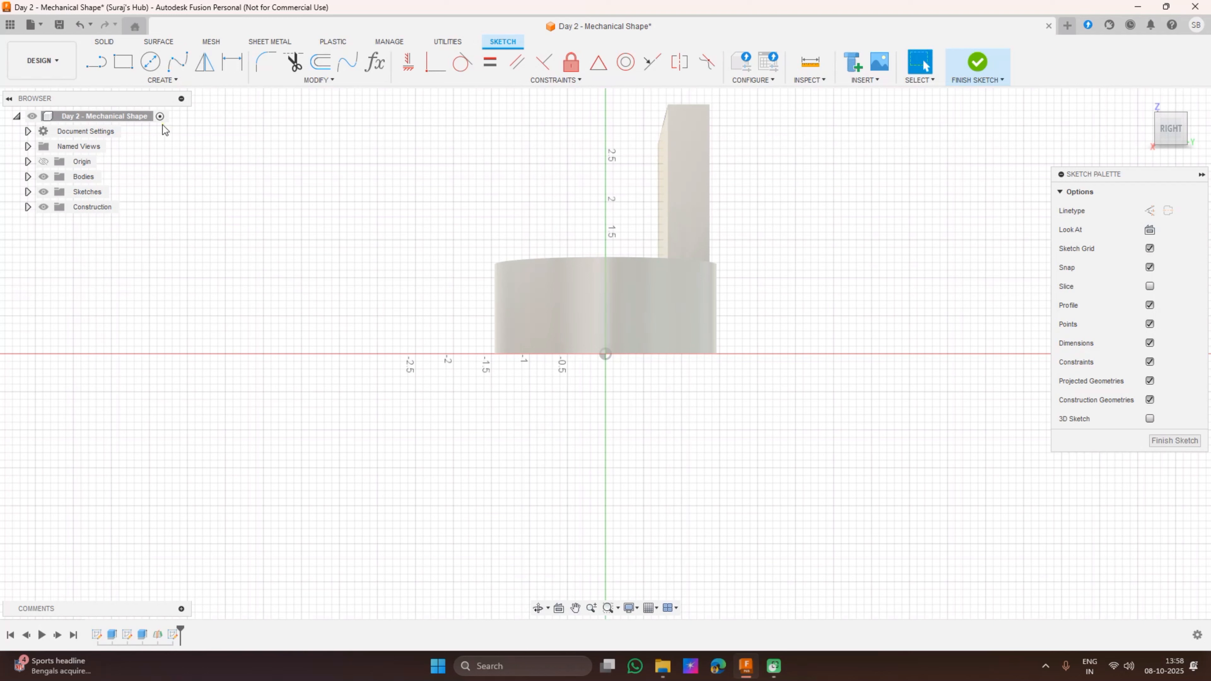
Project the whole body into the midplane sketch, using the body selection filter and keeping the projection linked
left_click(163, 79)
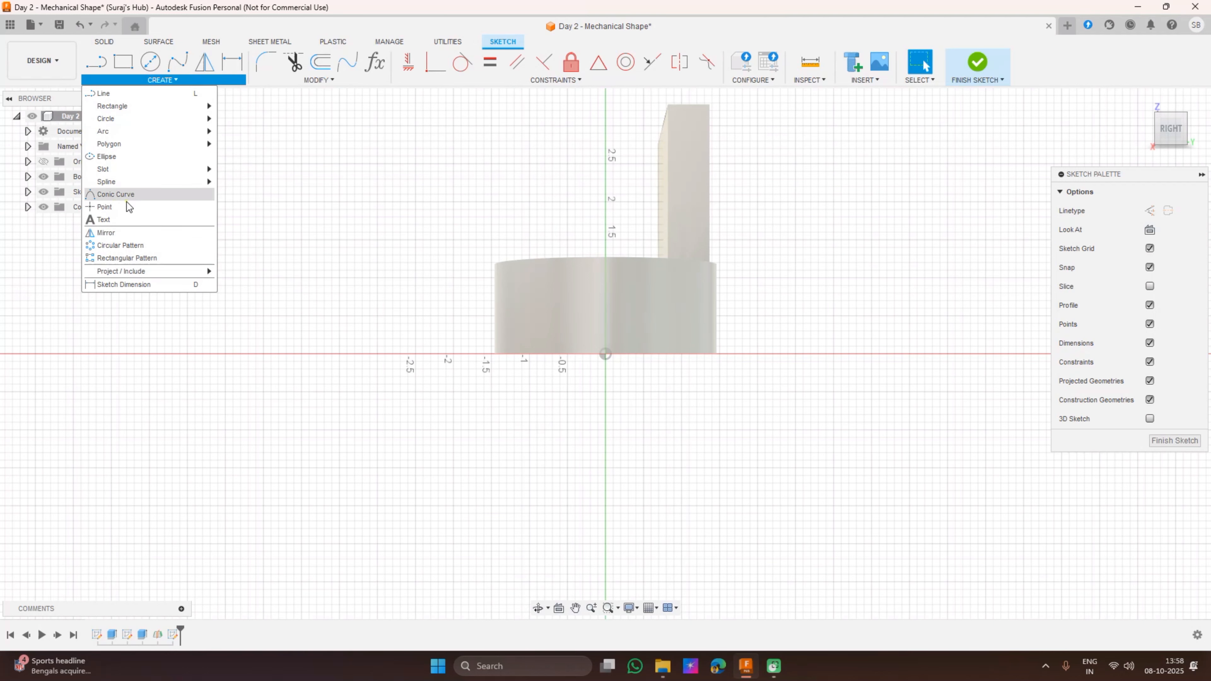
mouse_move(119, 272)
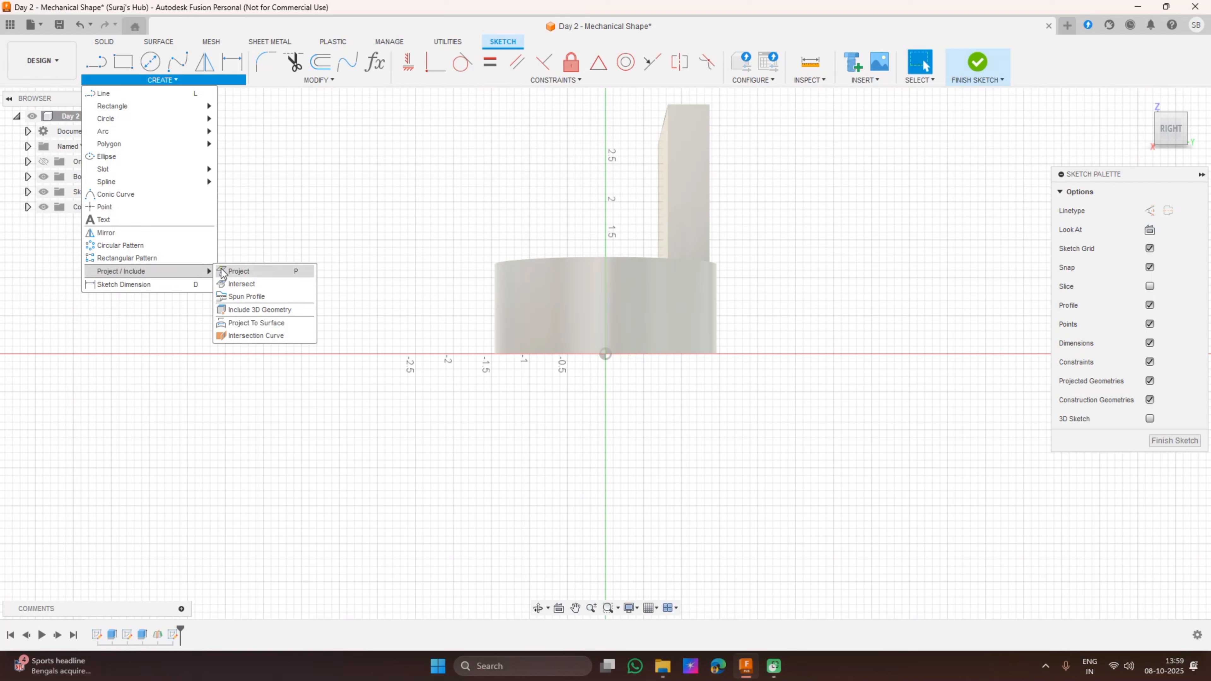
left_click(241, 273)
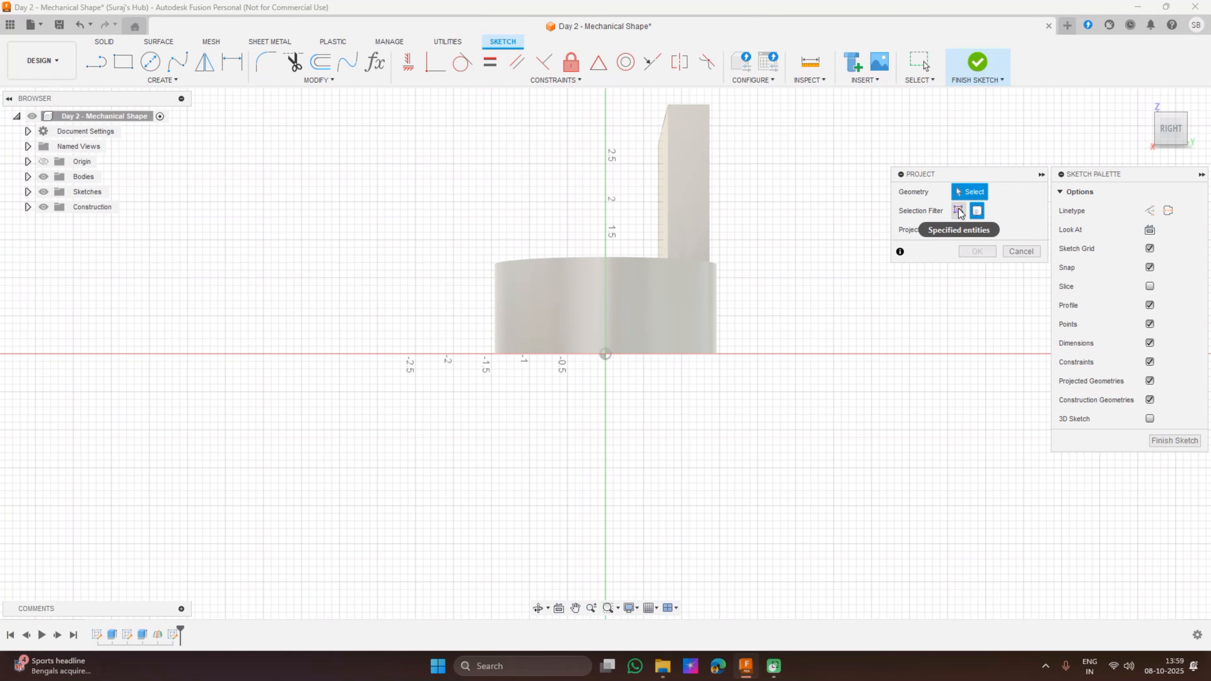
left_click(959, 211)
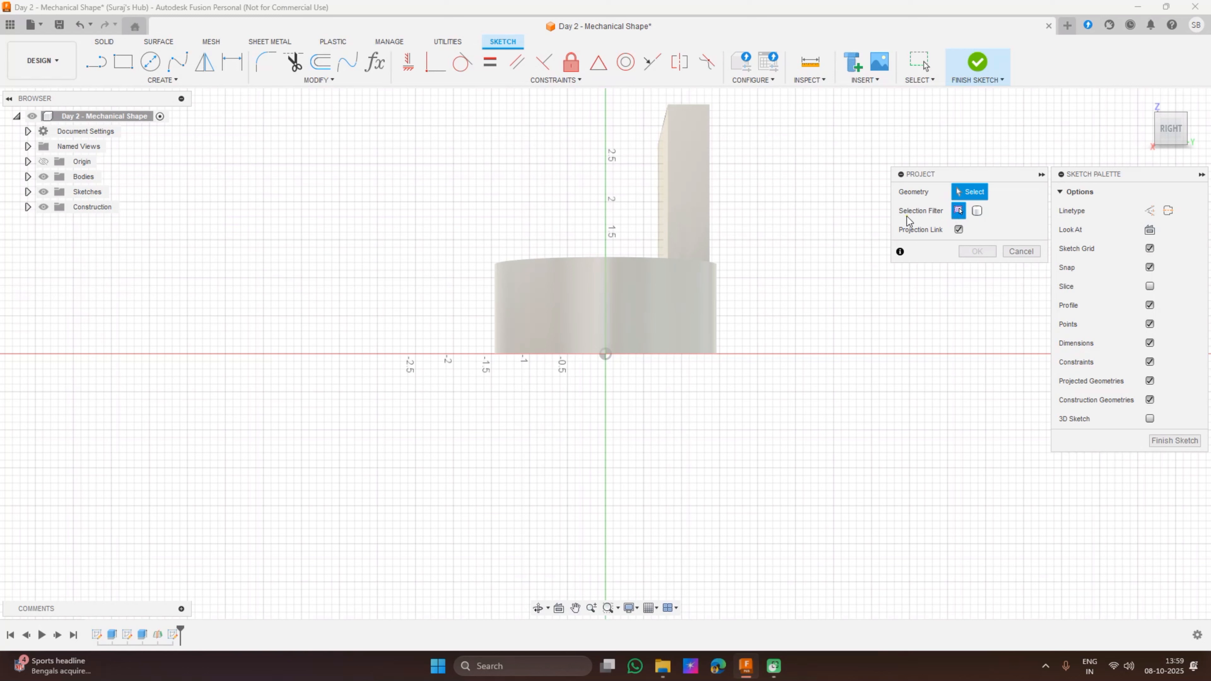
left_click(980, 212)
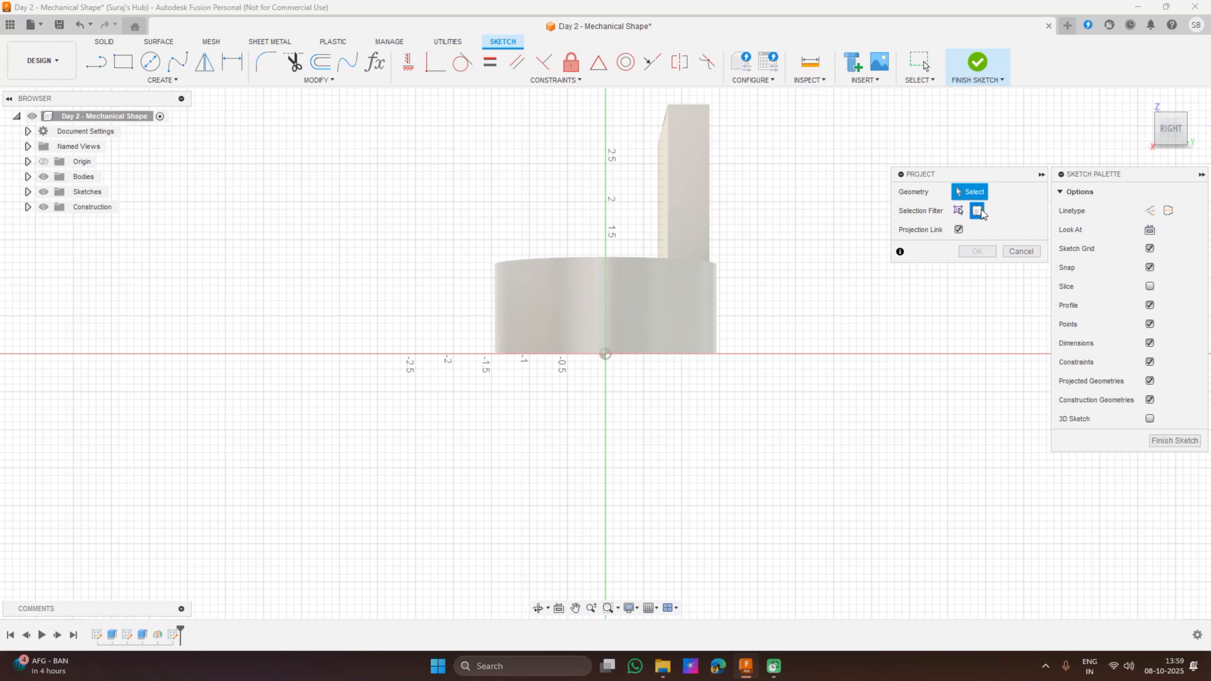
left_click(698, 209)
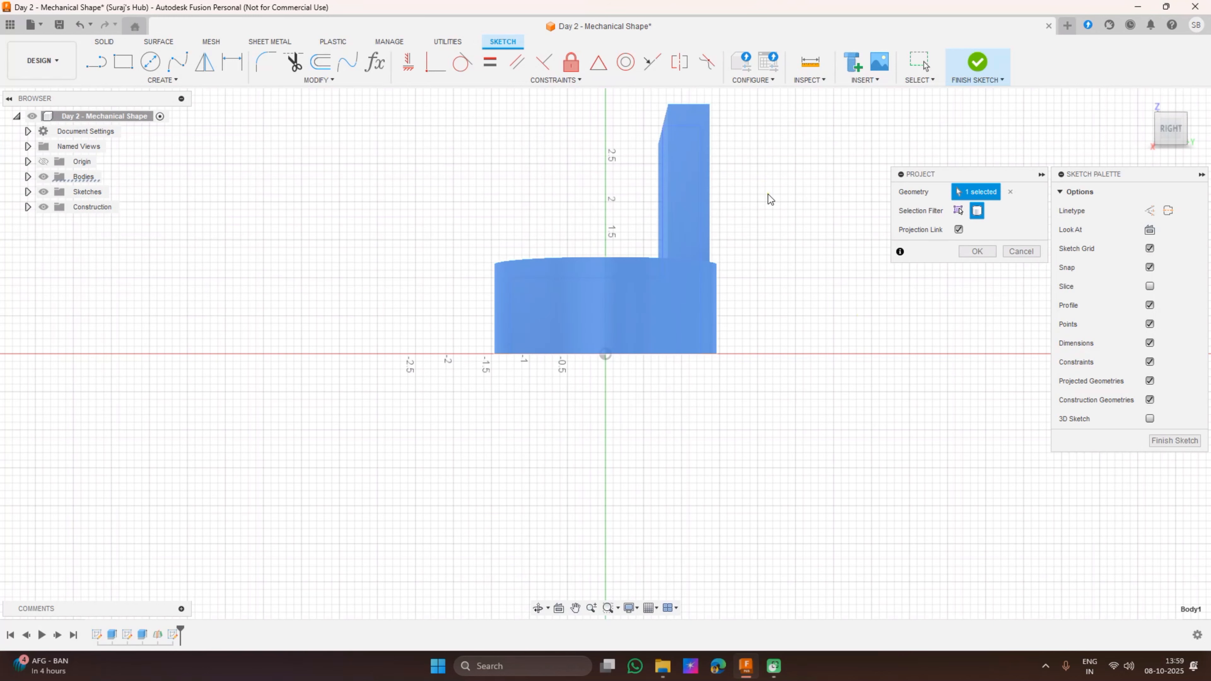
left_click(977, 252)
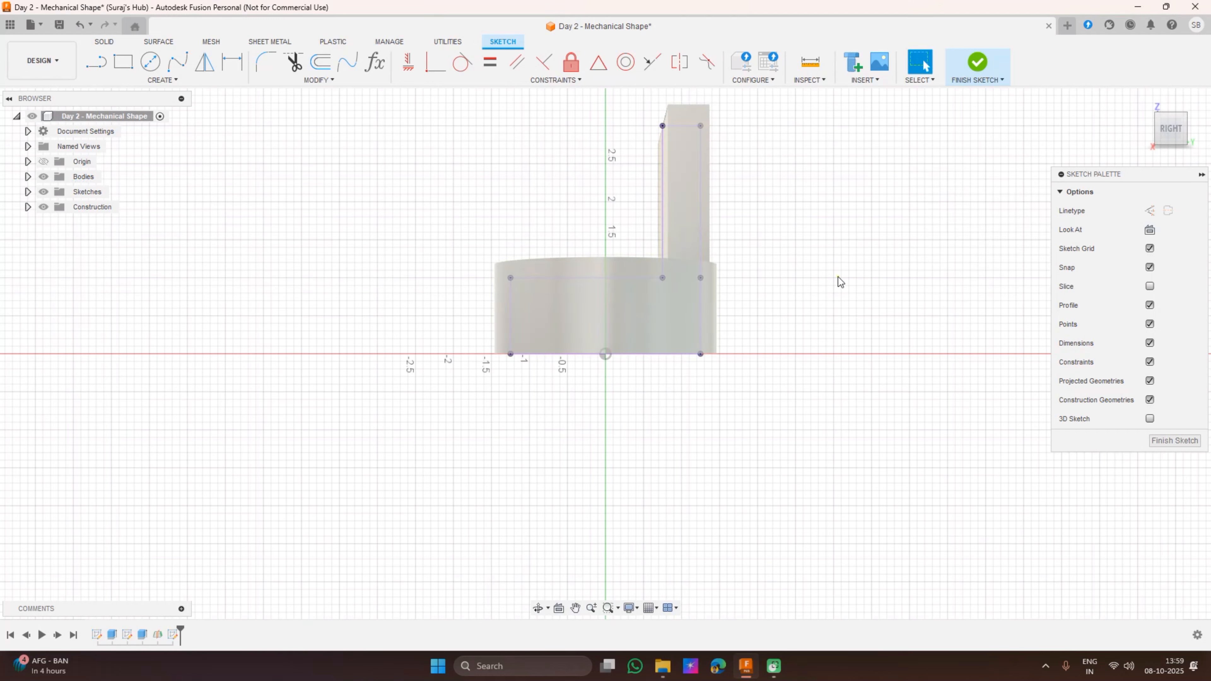
left_click(662, 125)
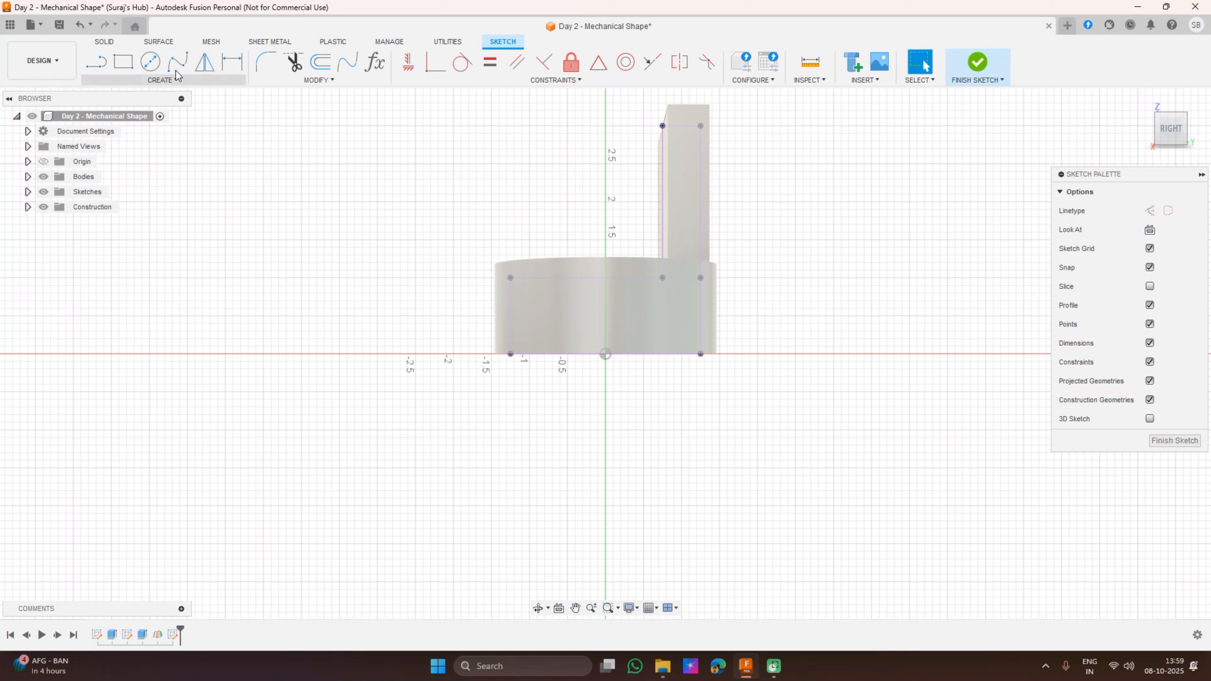
left_click(185, 67)
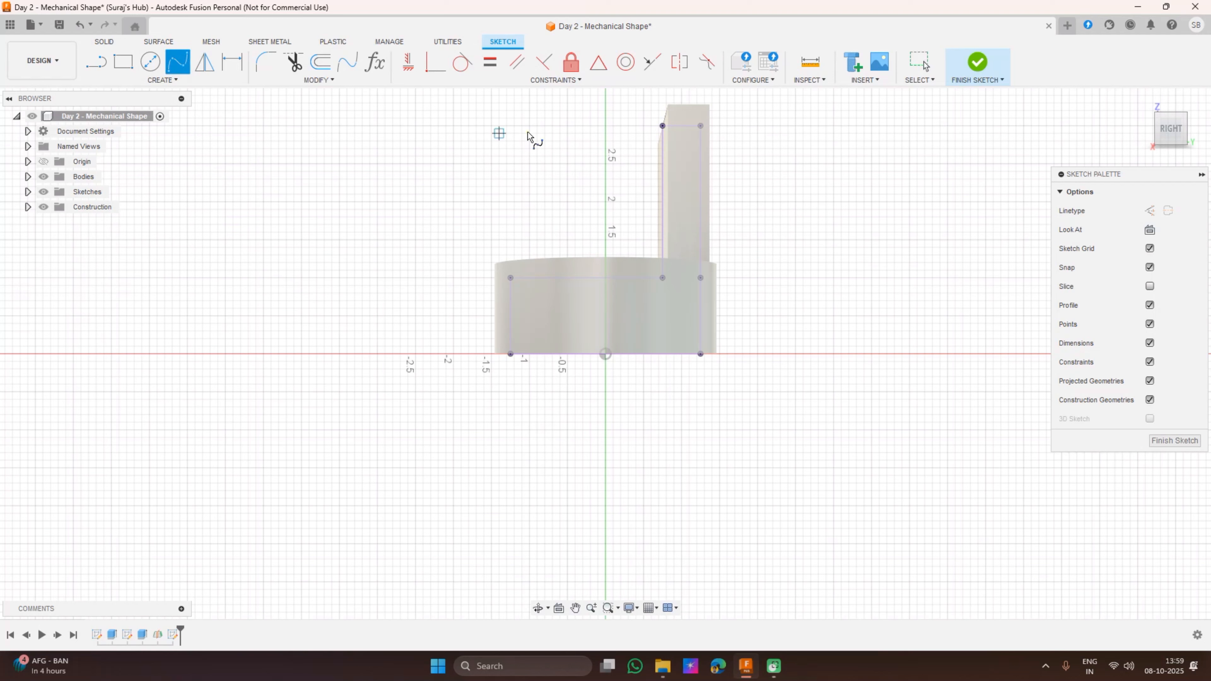
left_click(662, 126)
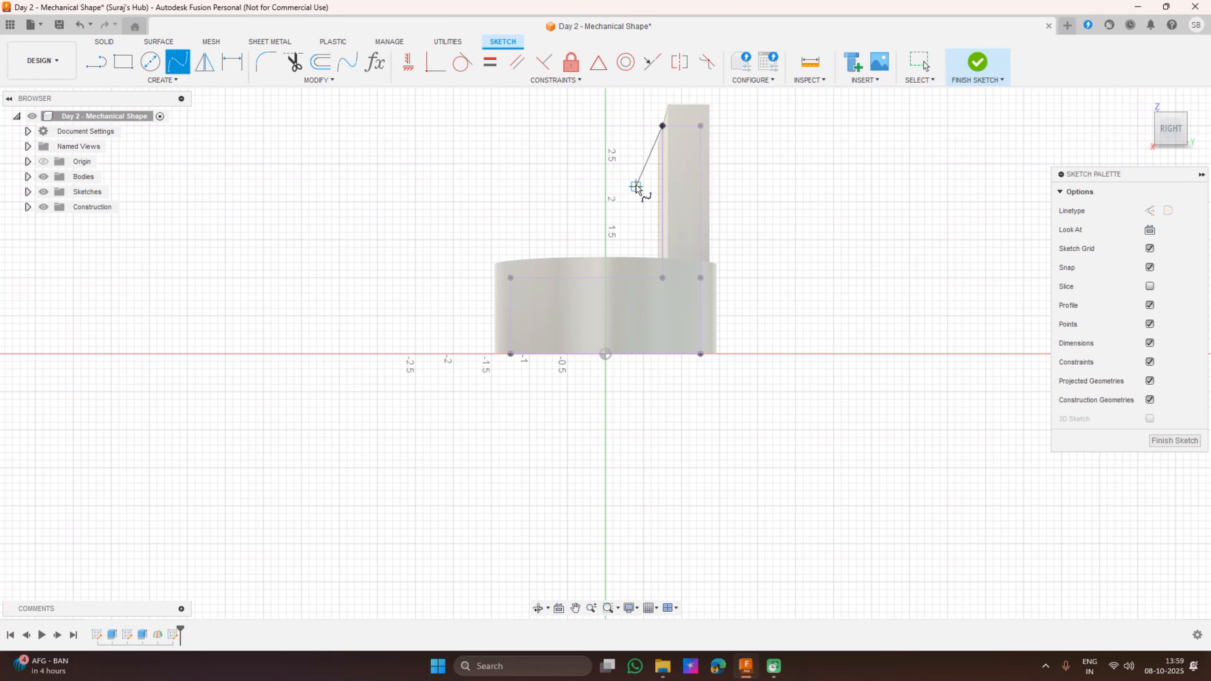
left_click(605, 202)
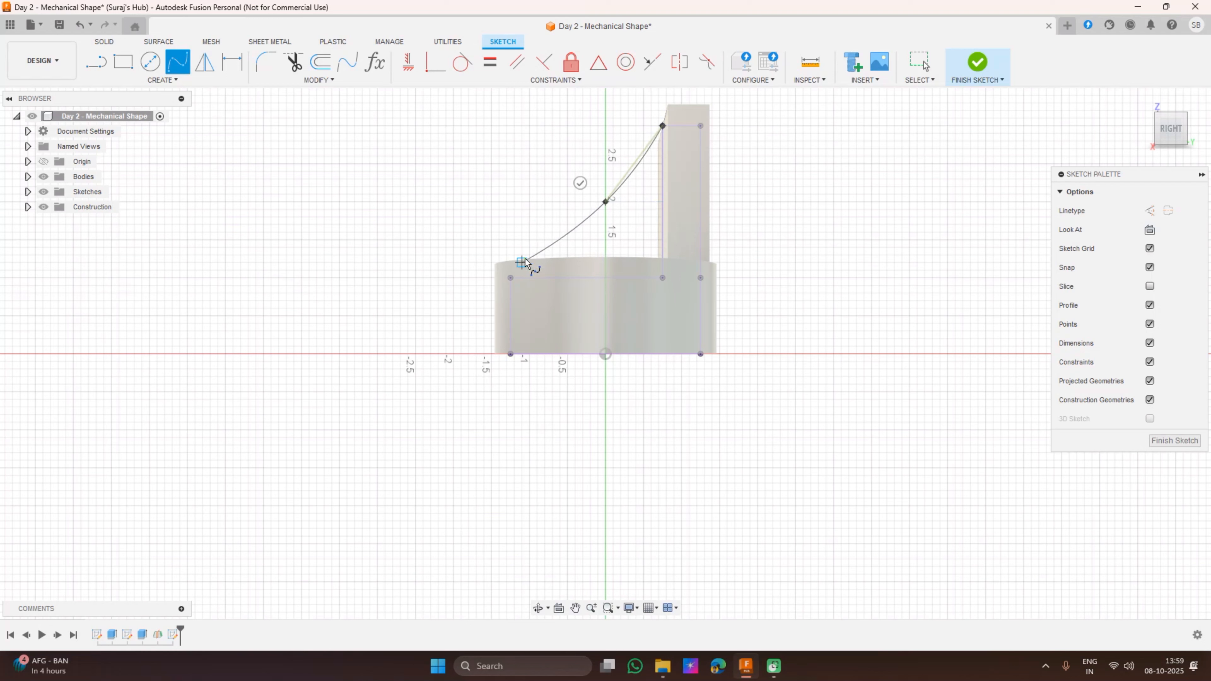
left_click(510, 278)
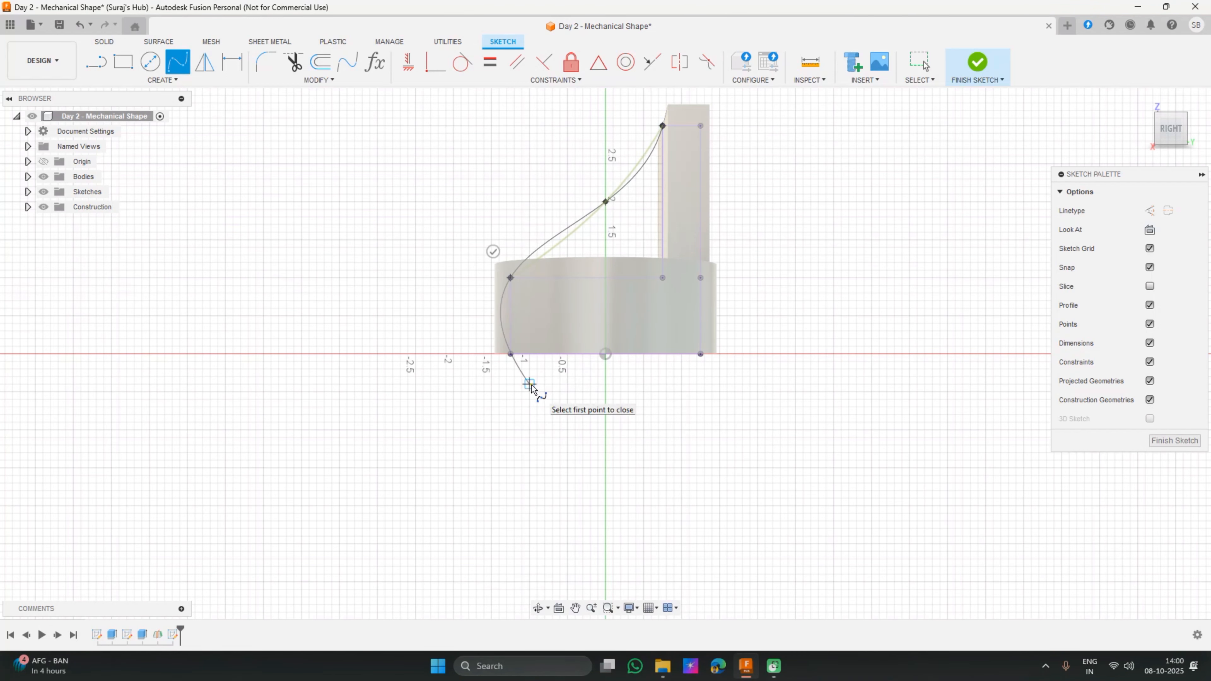
key("Escape")
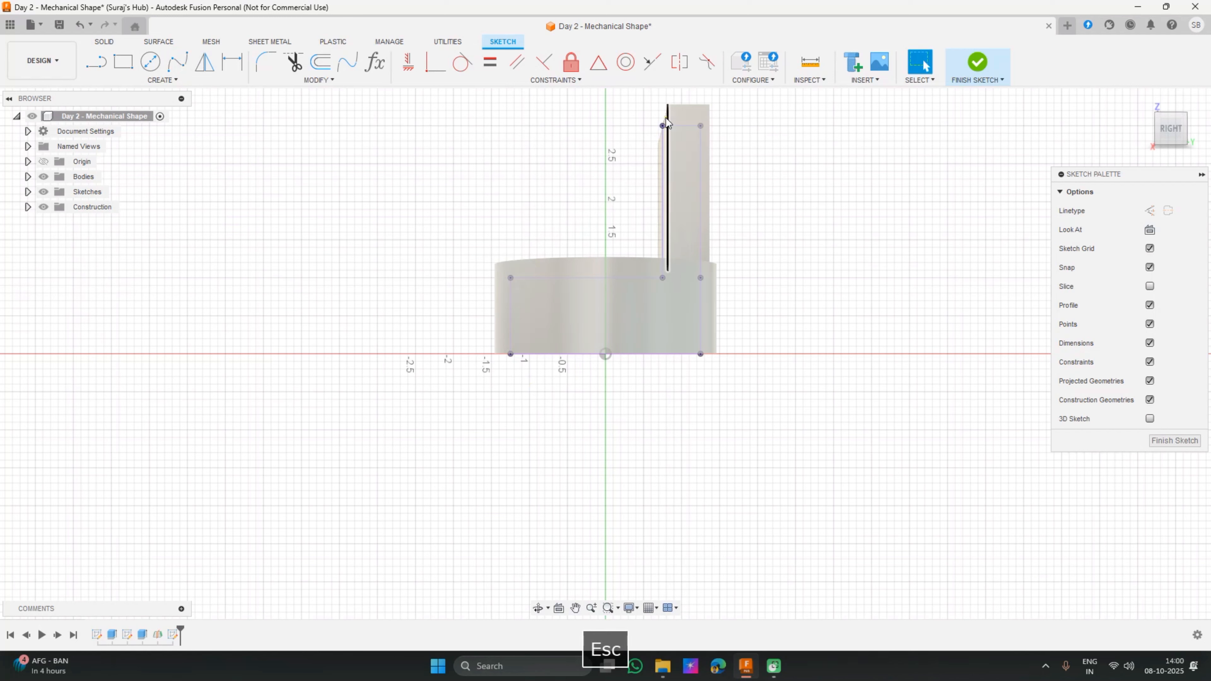
left_click(177, 61)
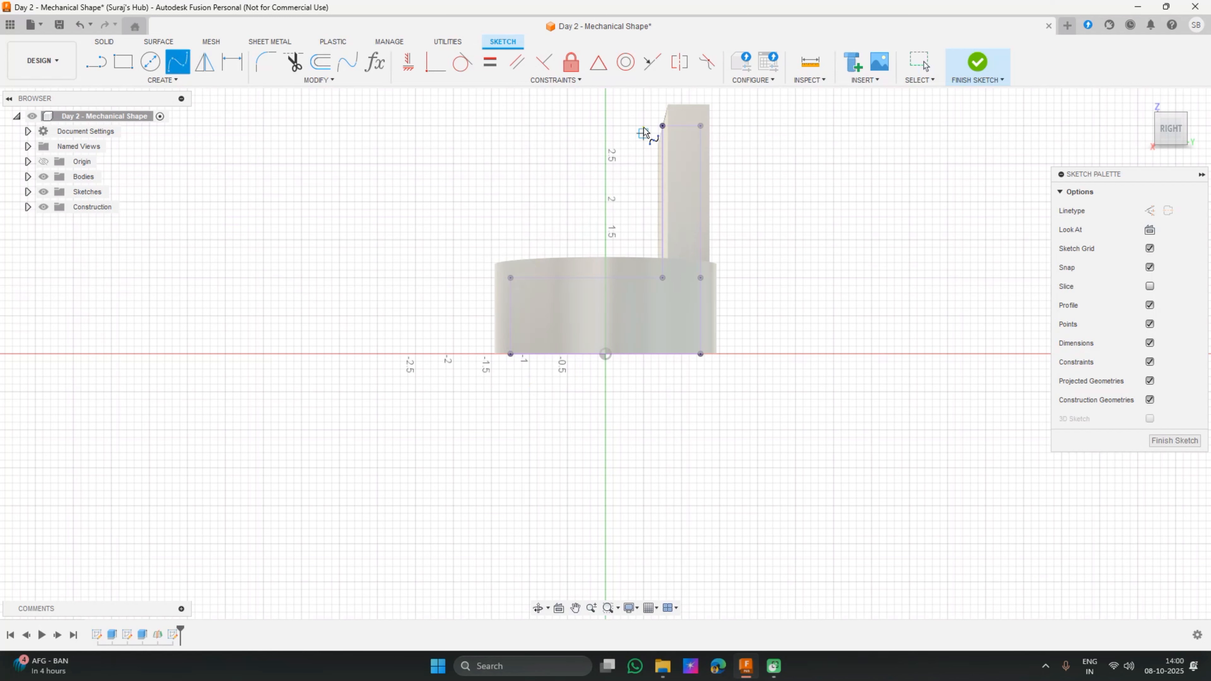
left_click(636, 202)
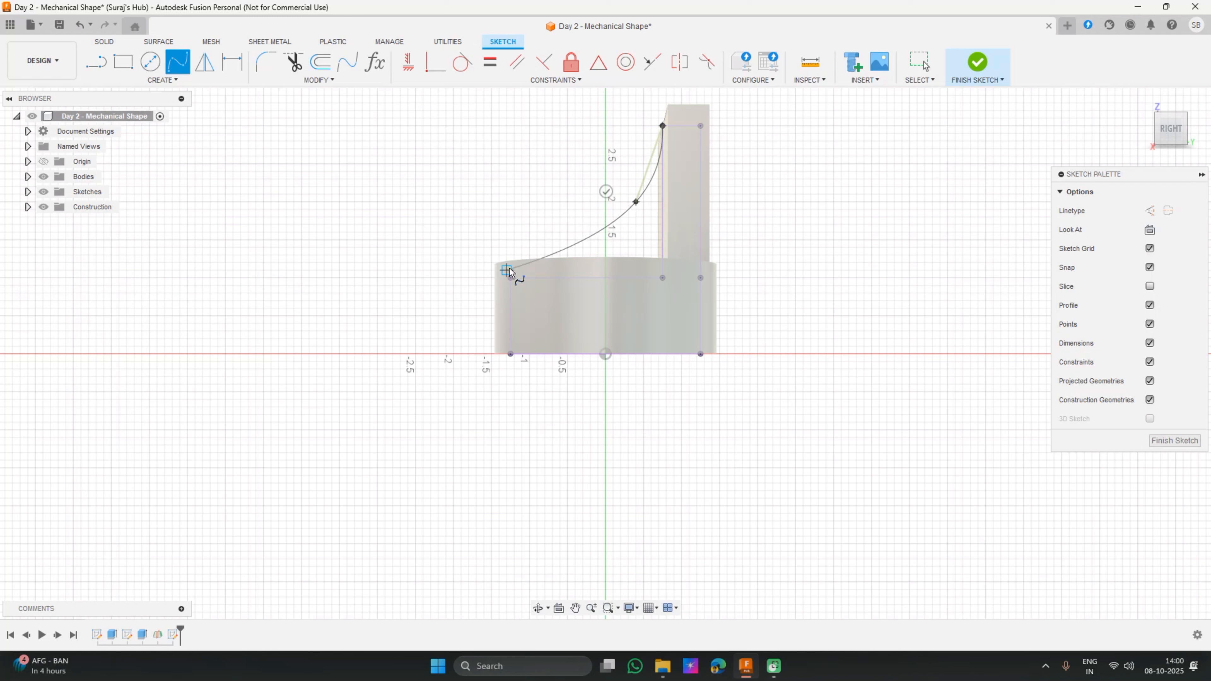
left_click(510, 277)
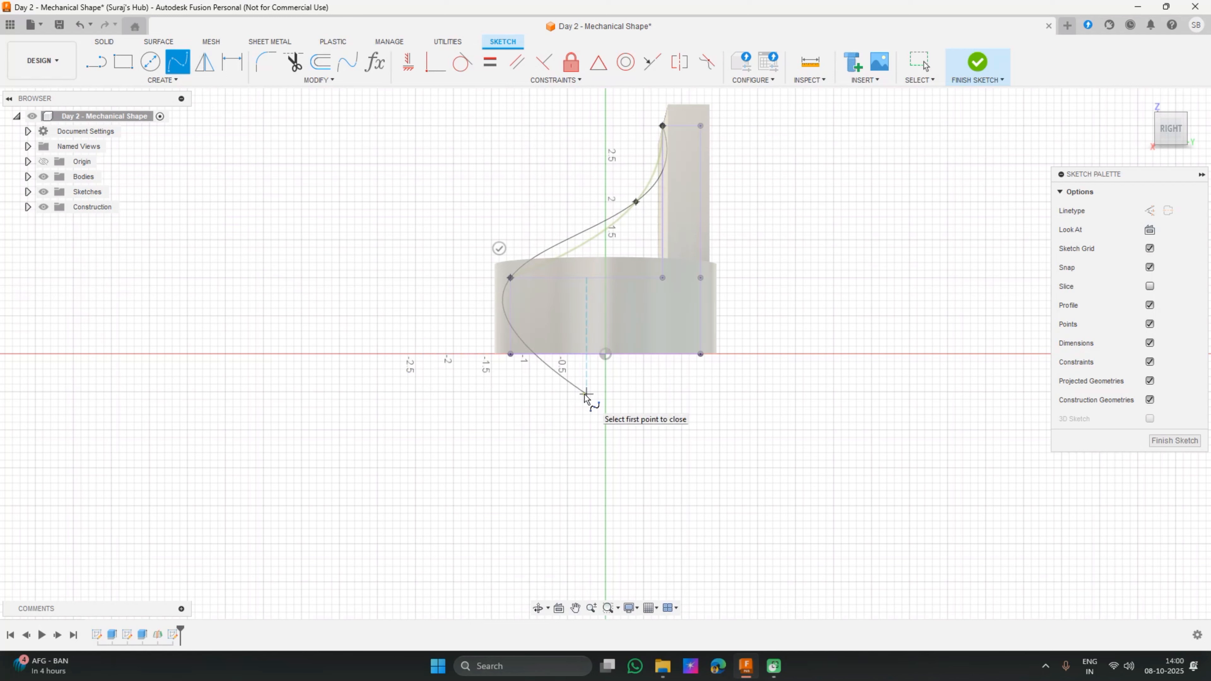
key("Escape")
left_click(177, 61)
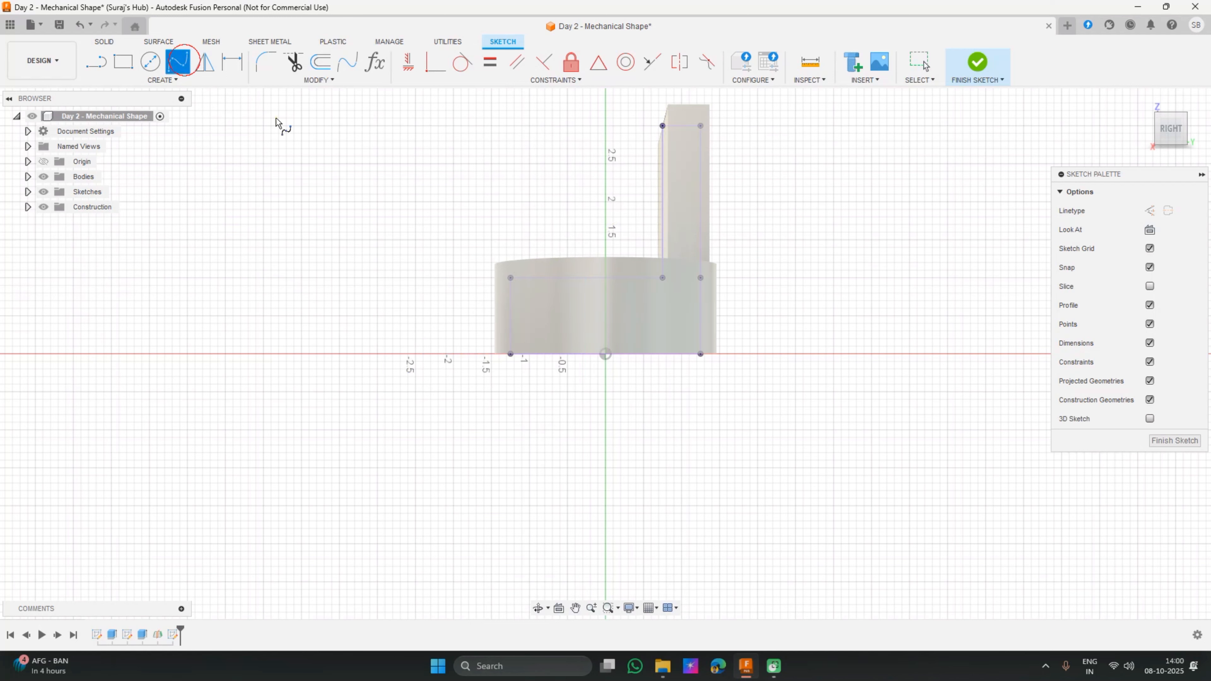
left_click(607, 186)
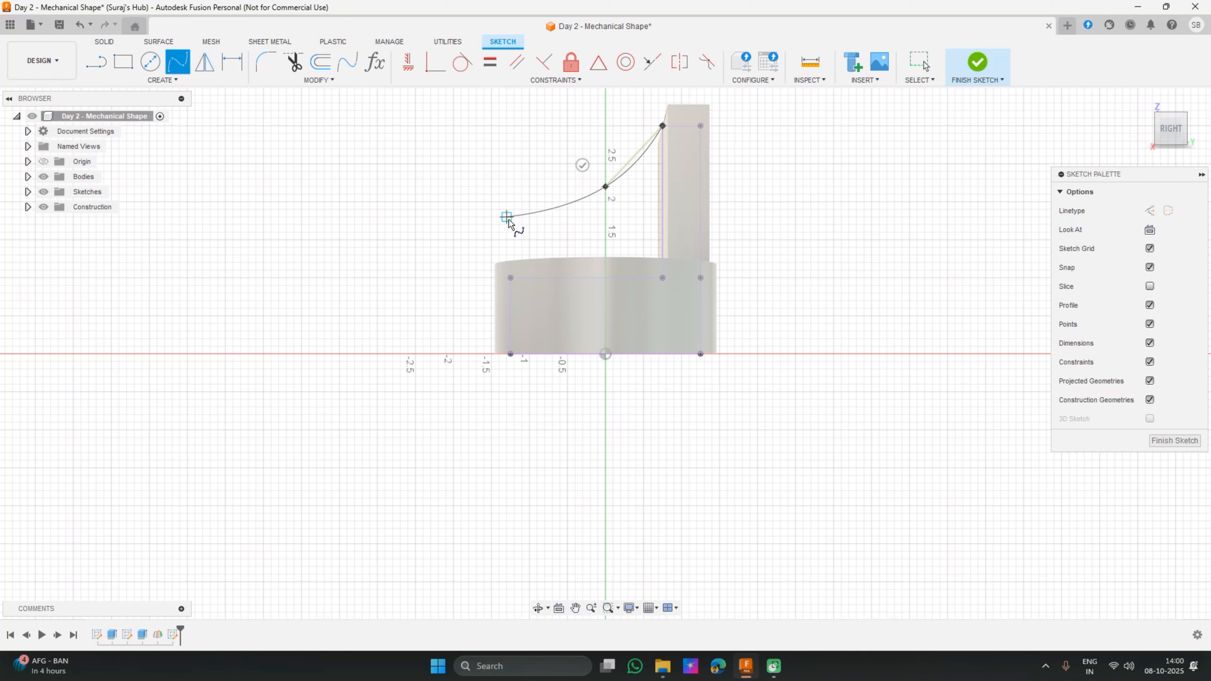
left_click(509, 278)
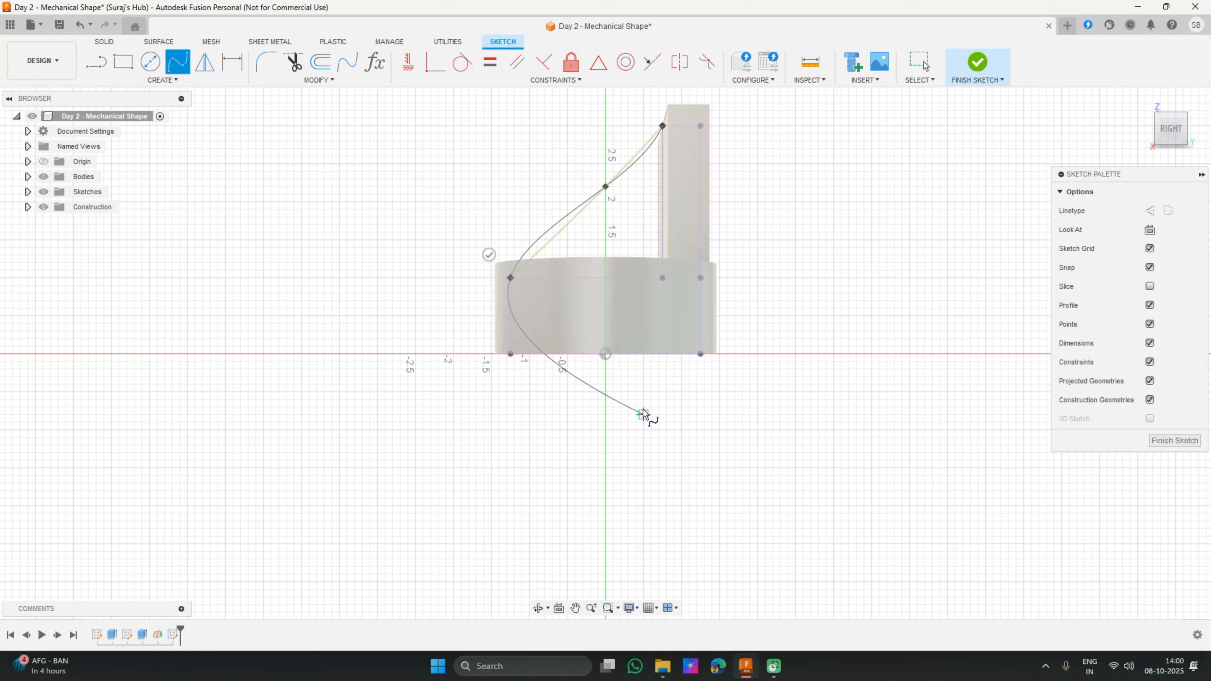
key("Escape")
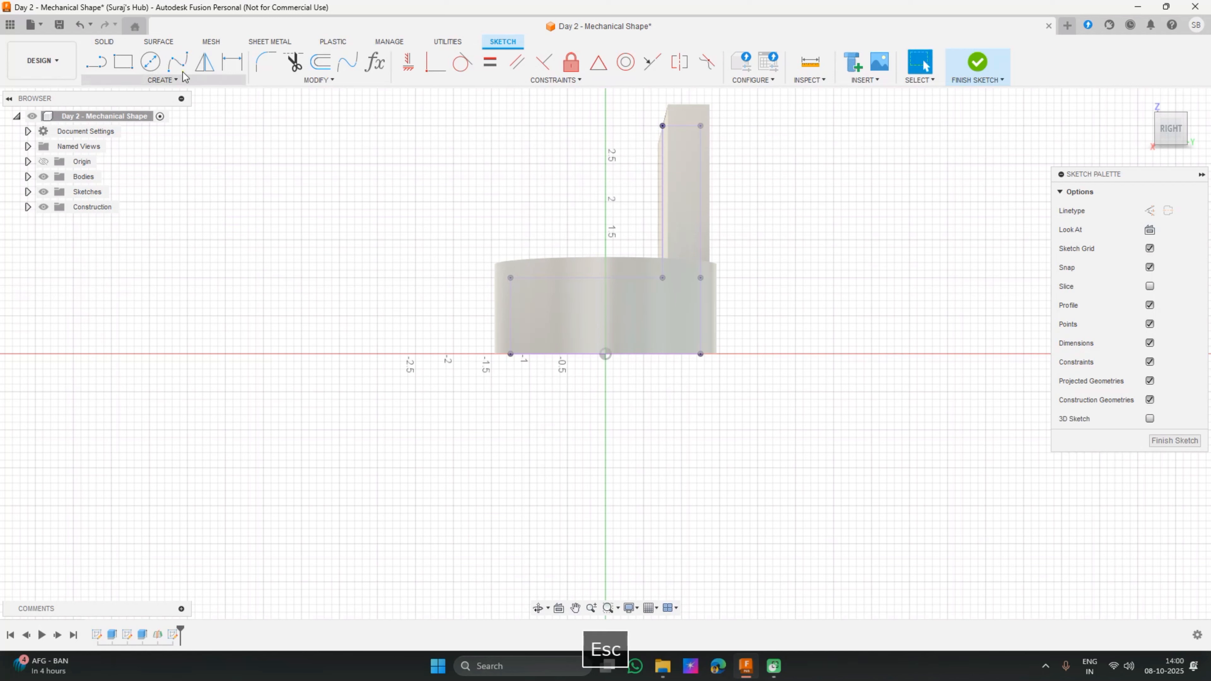
Sketch a four-point S-shaped fit point spline from the plate's upper front corner to the link's front top corner, then finish the sketch
left_click(177, 61)
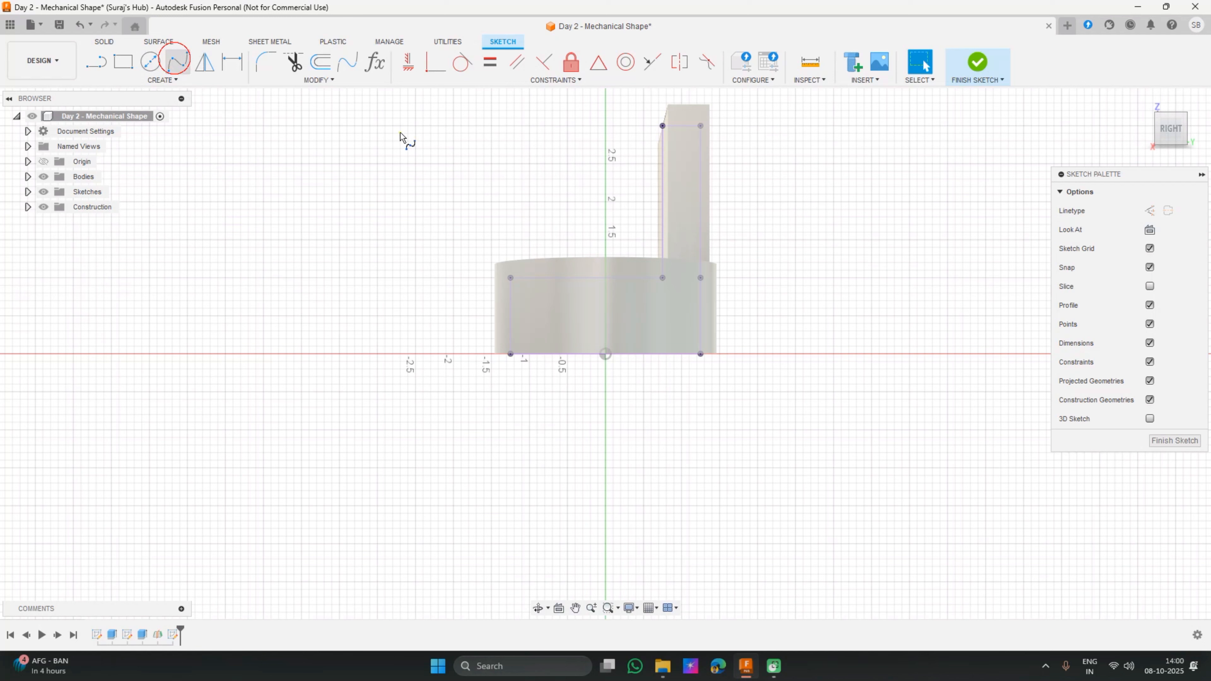
left_click(663, 126)
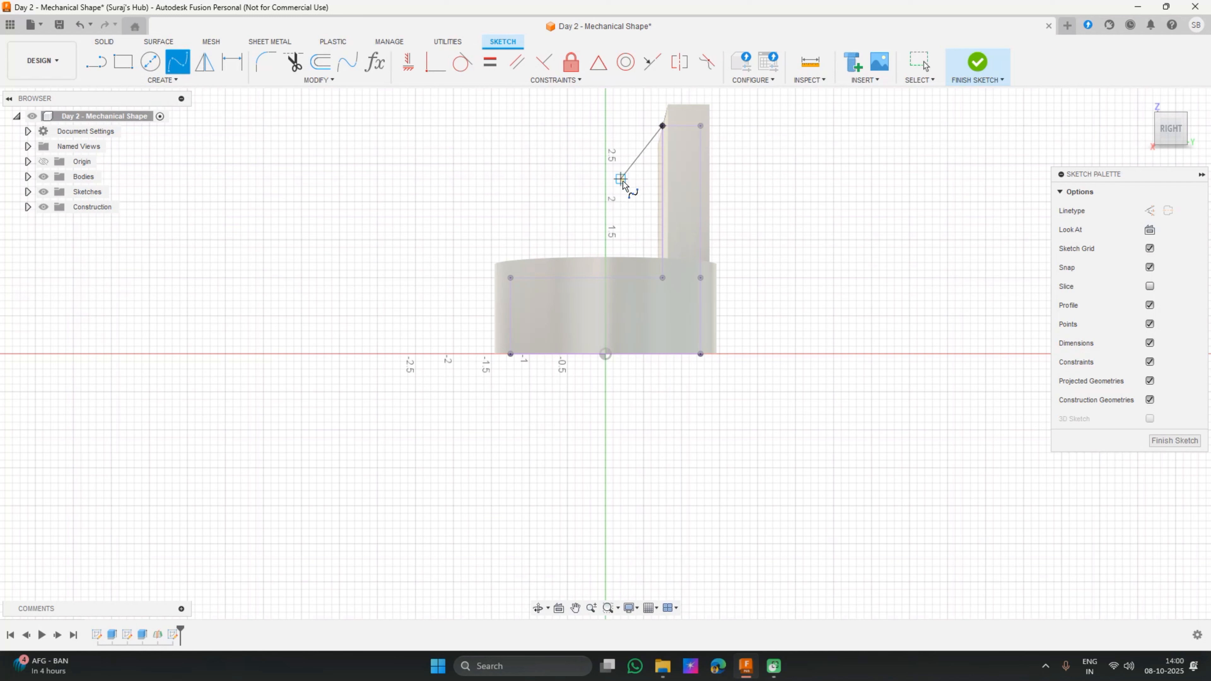
left_click(629, 194)
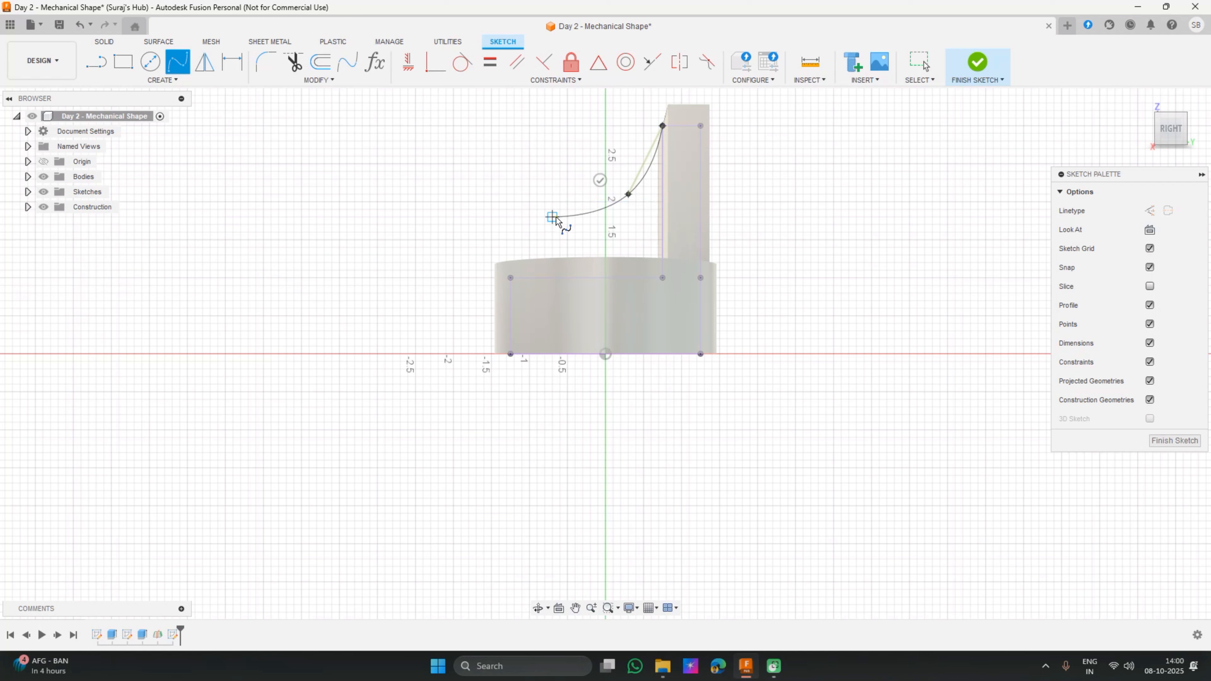
left_click(553, 224)
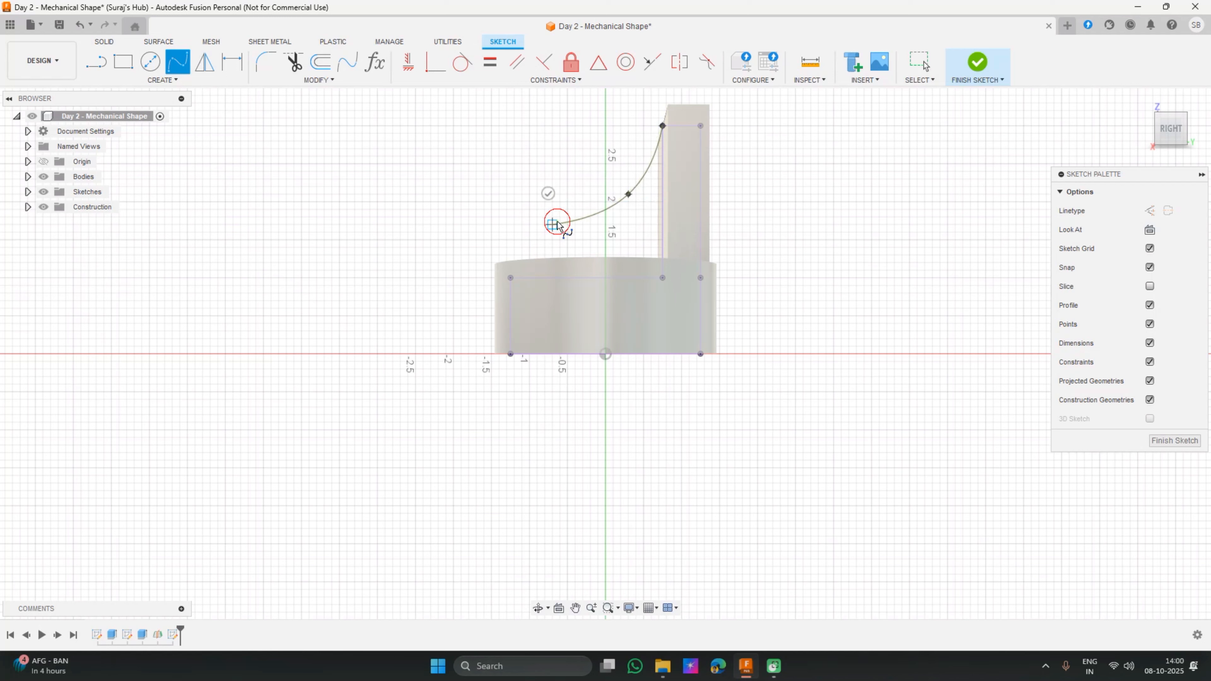
left_click(510, 279)
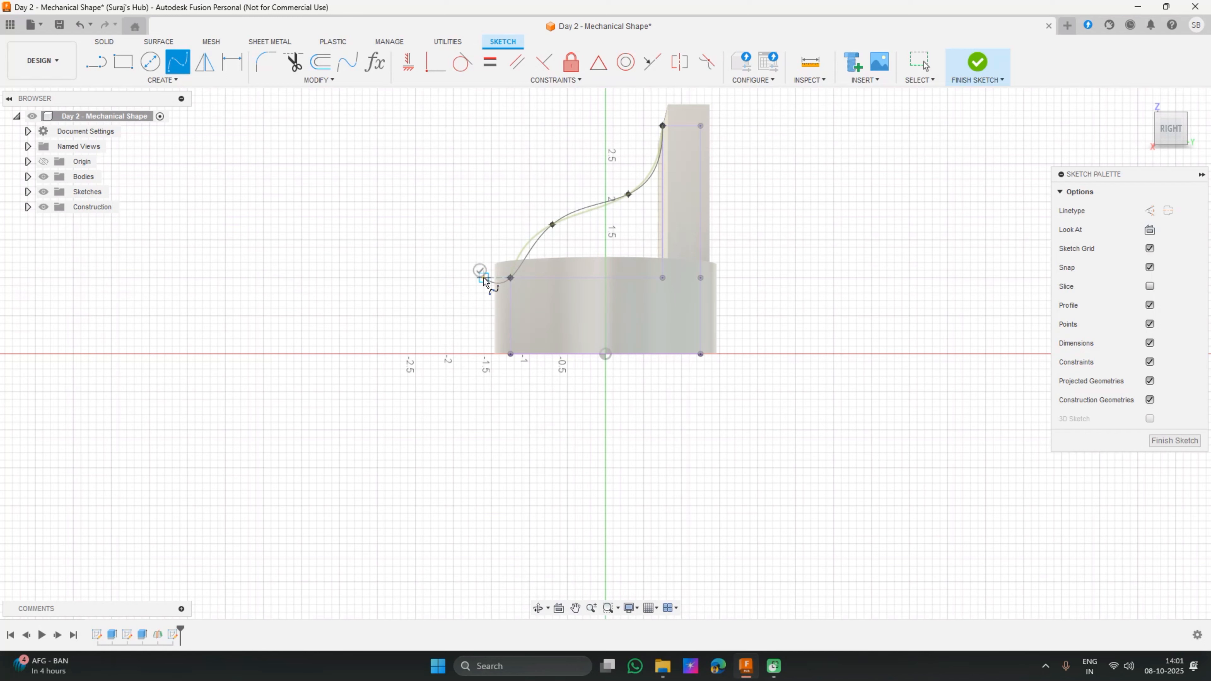
key("Return")
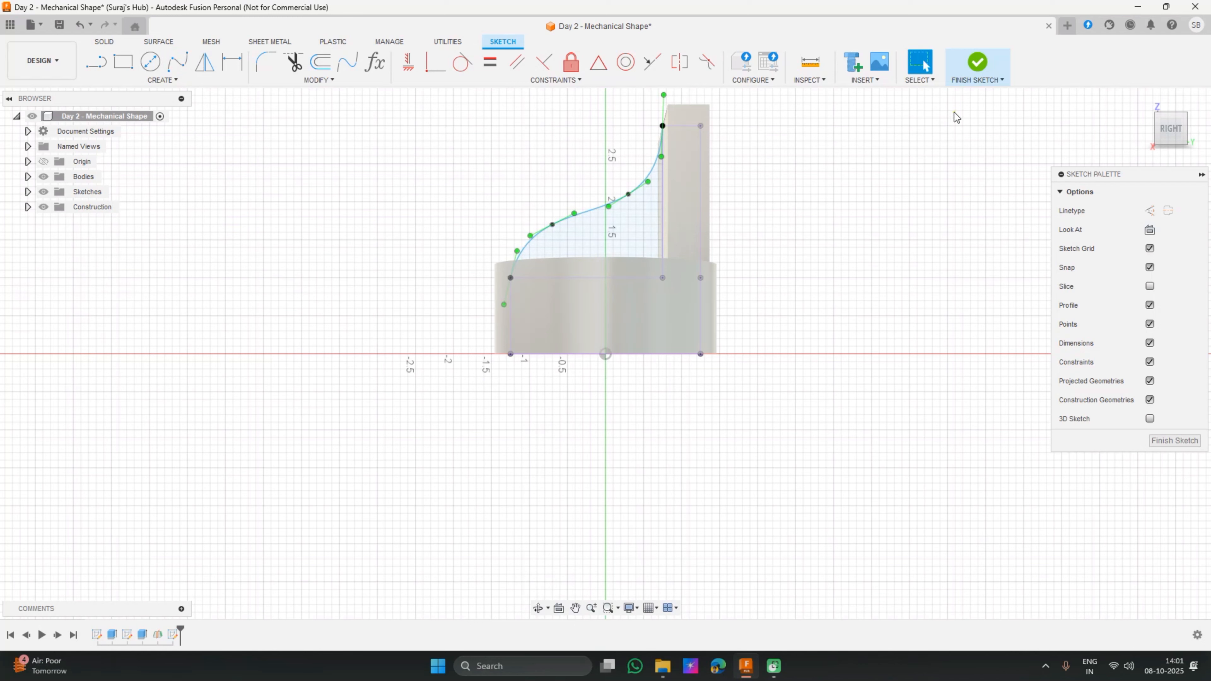
left_click(978, 63)
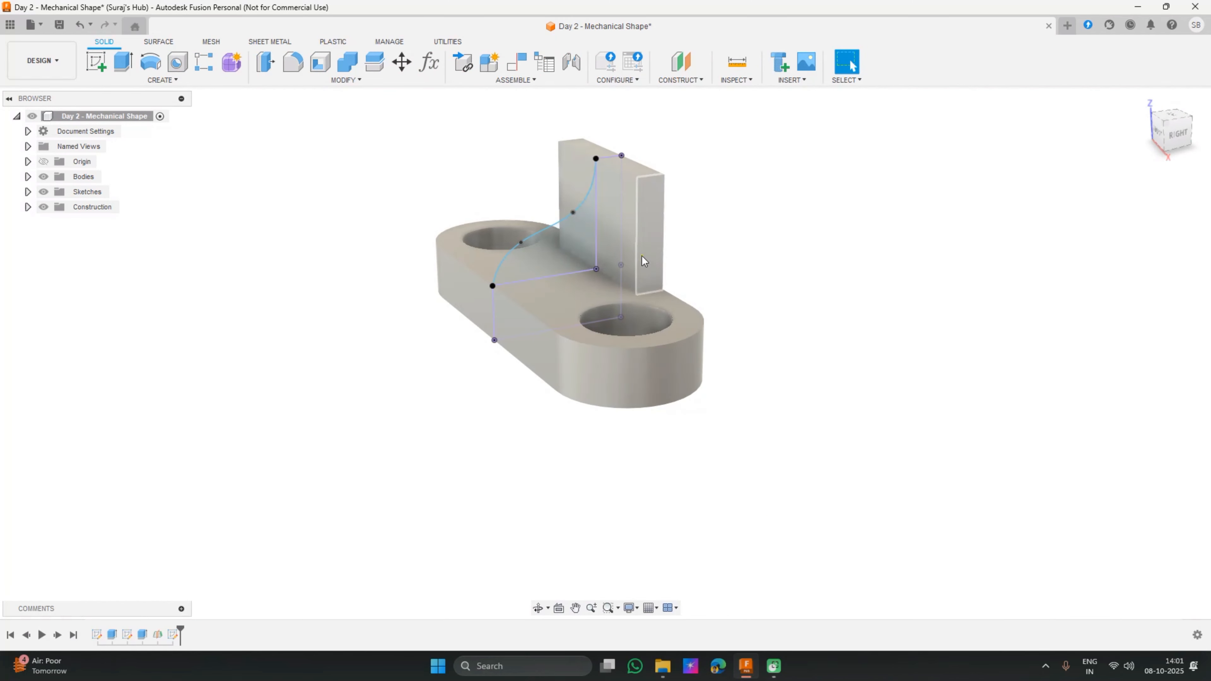
Start a Rib using the spline as its profile, with a one-sided thickness direction and the To Next extent
left_click(165, 80)
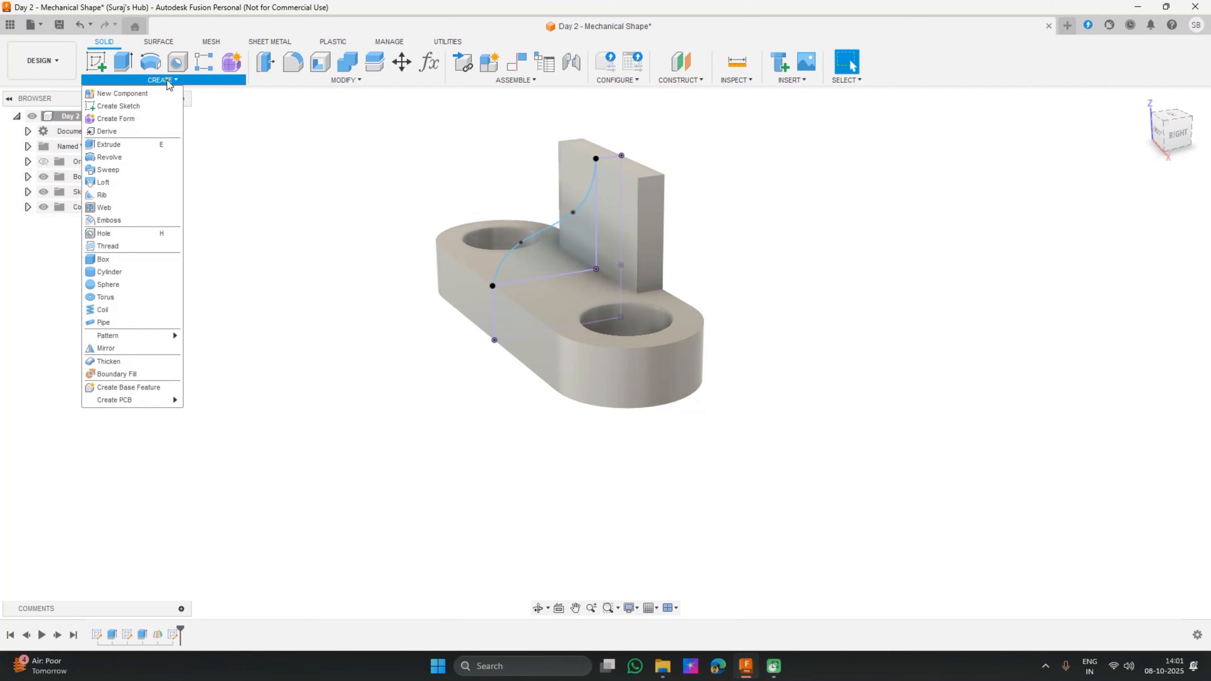
left_click(102, 195)
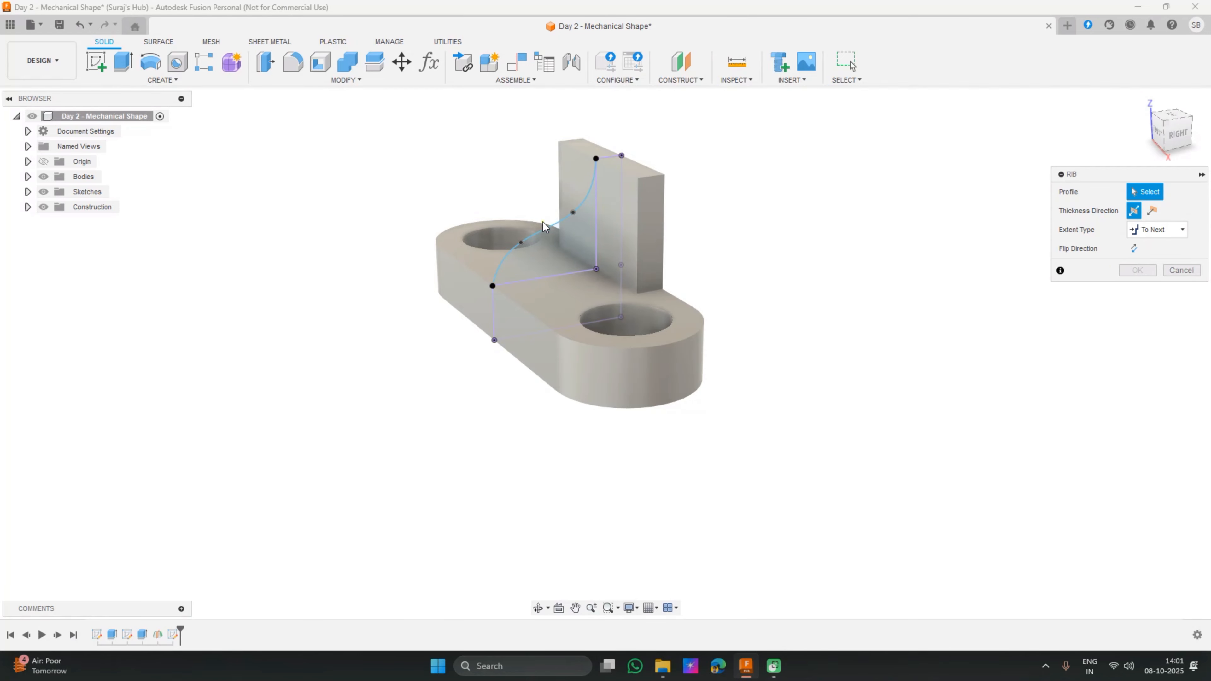
left_click(552, 225)
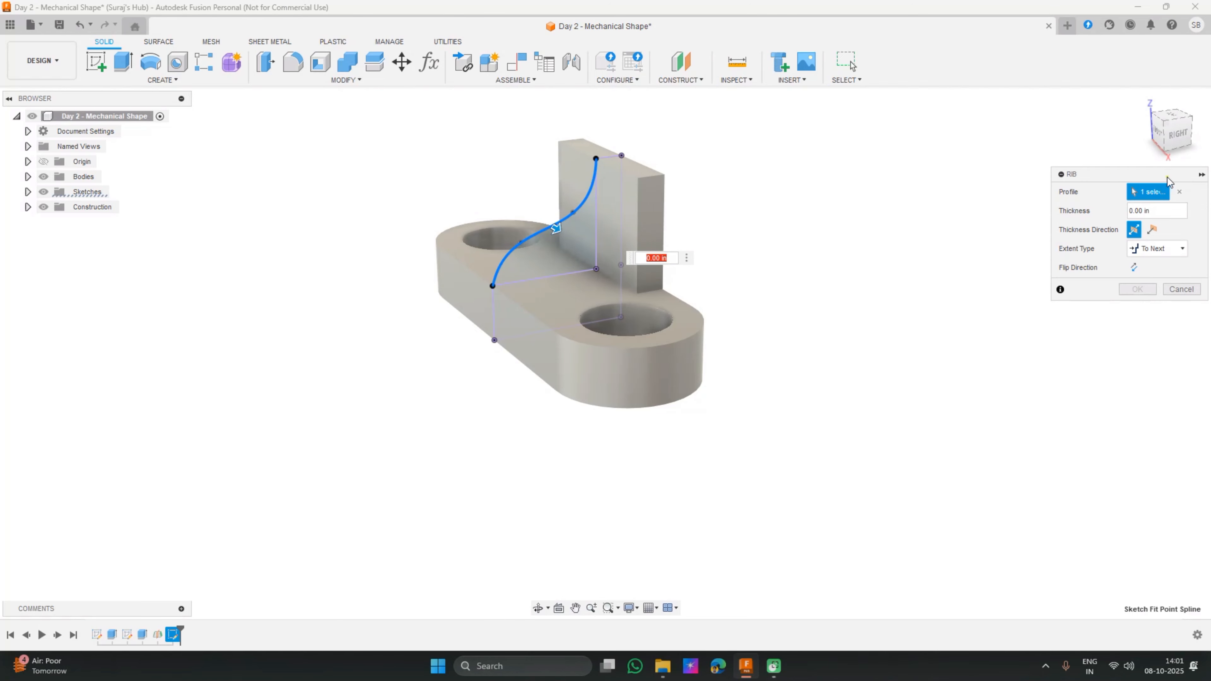
left_click_drag(1160, 174, 944, 189)
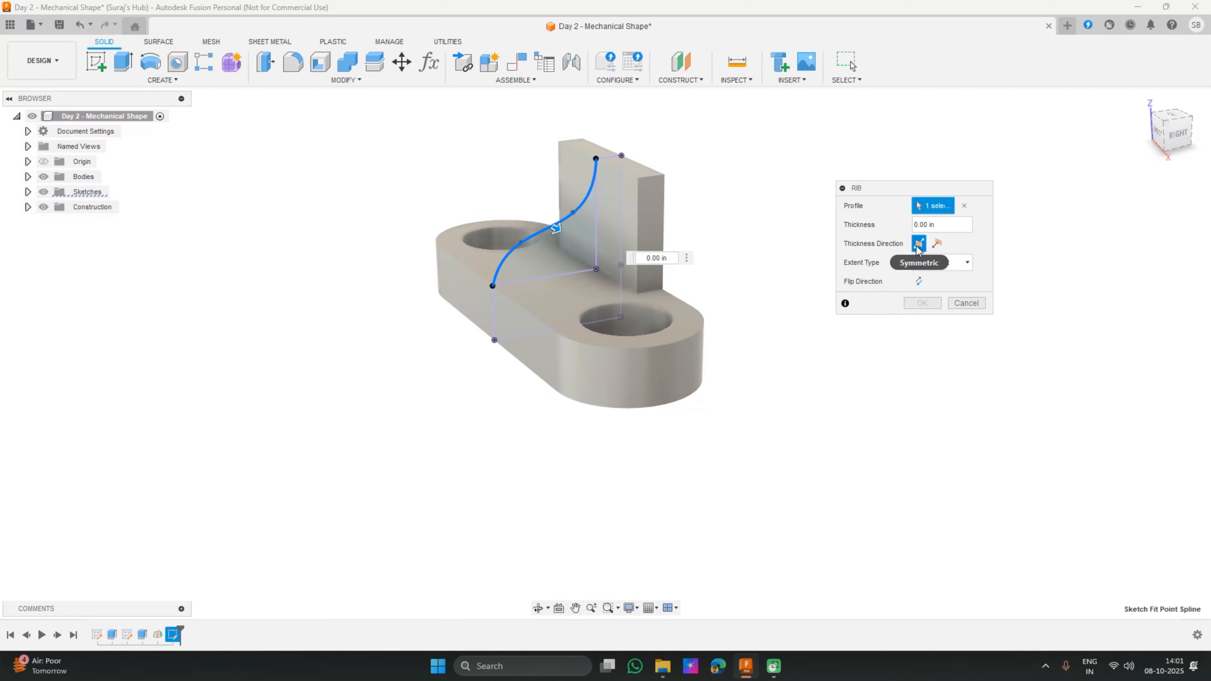
left_click(937, 244)
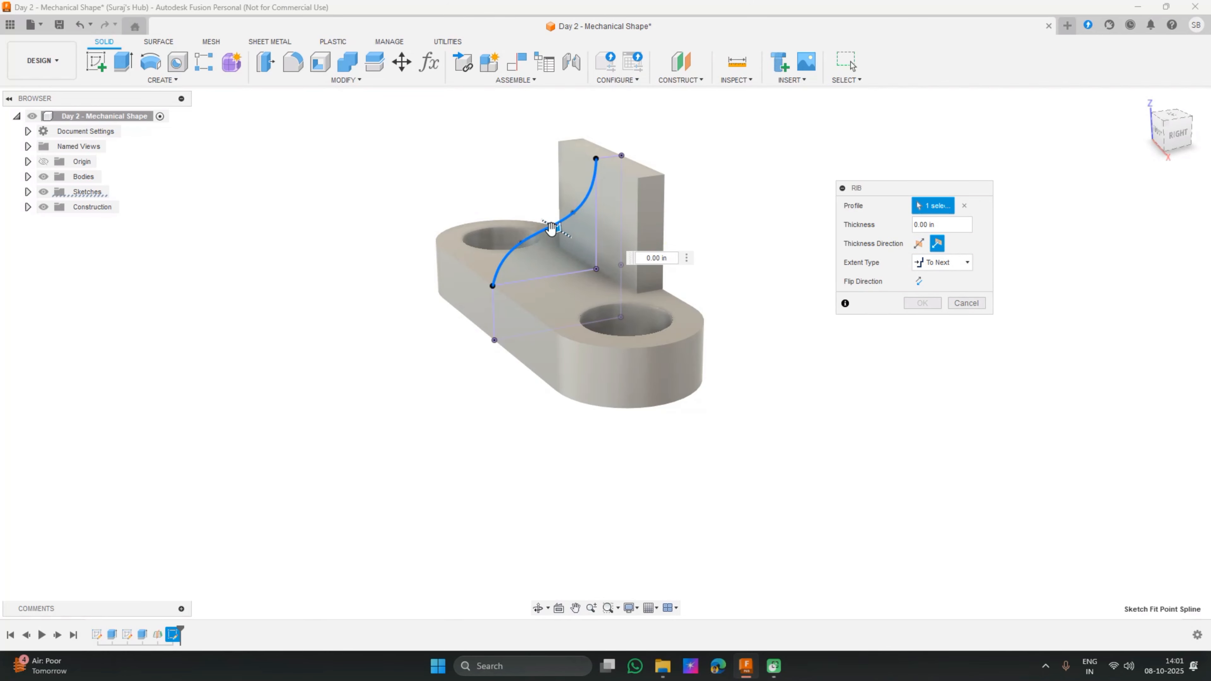